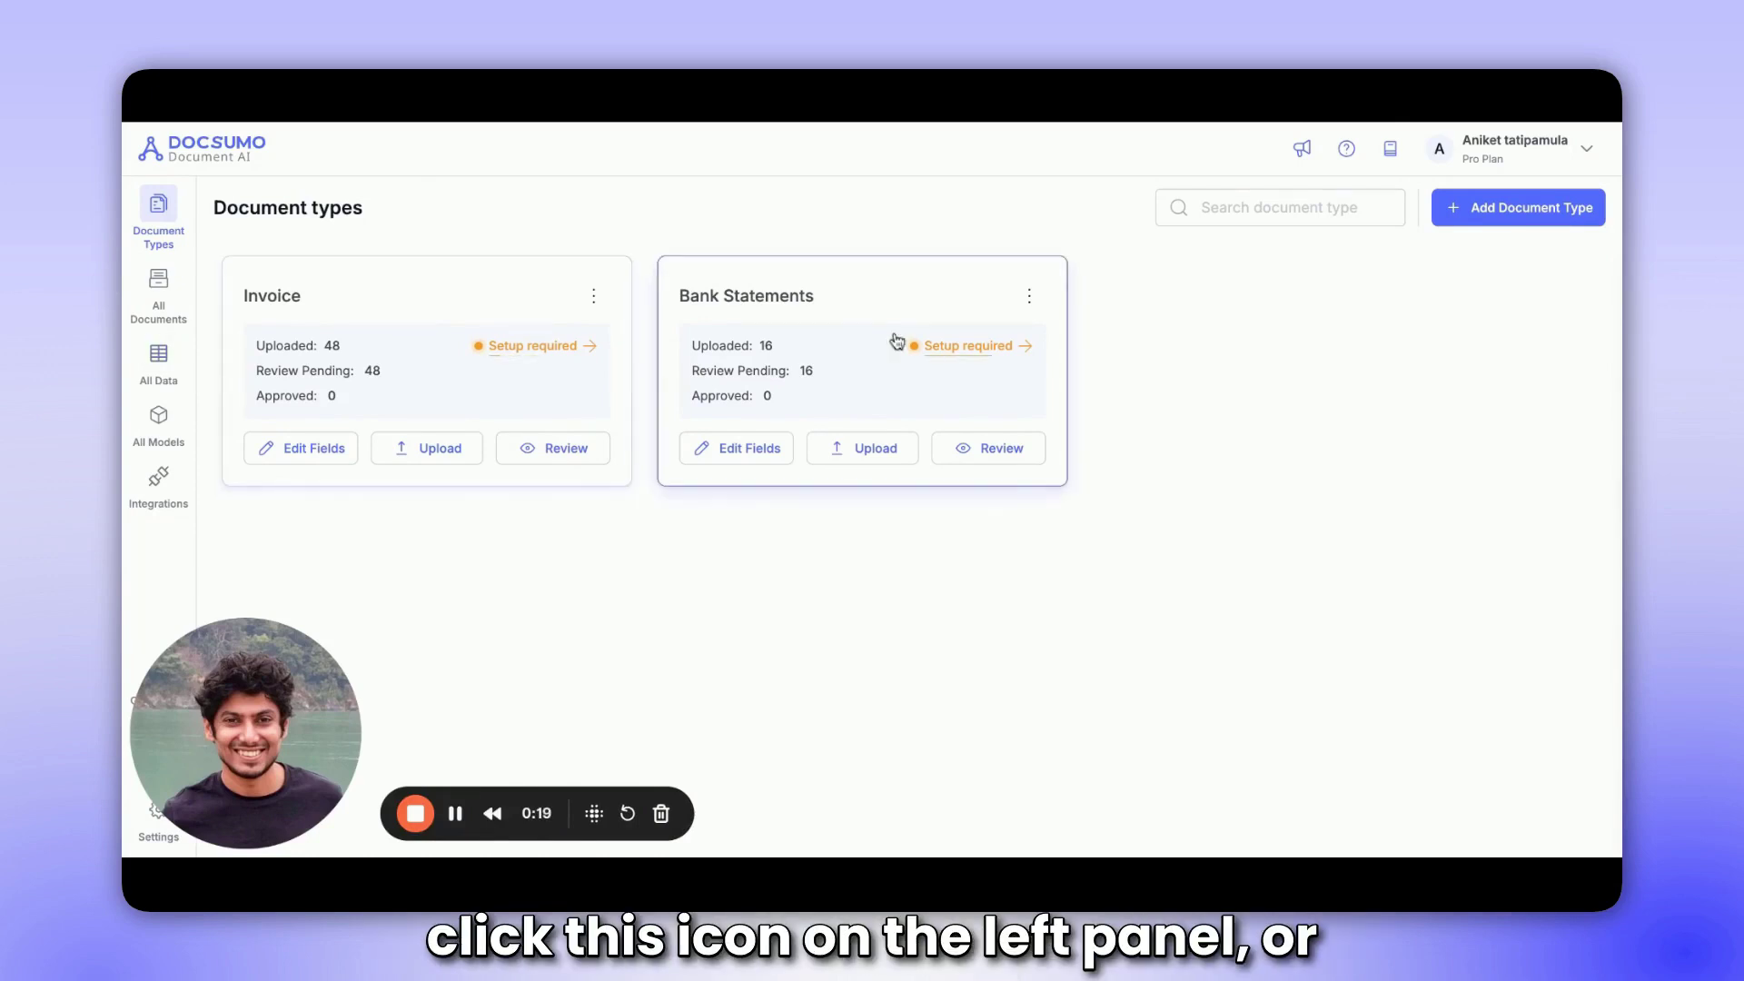
- Open the Bank Statements data table and browse its extracted fields across all 16 files
click(850, 315)
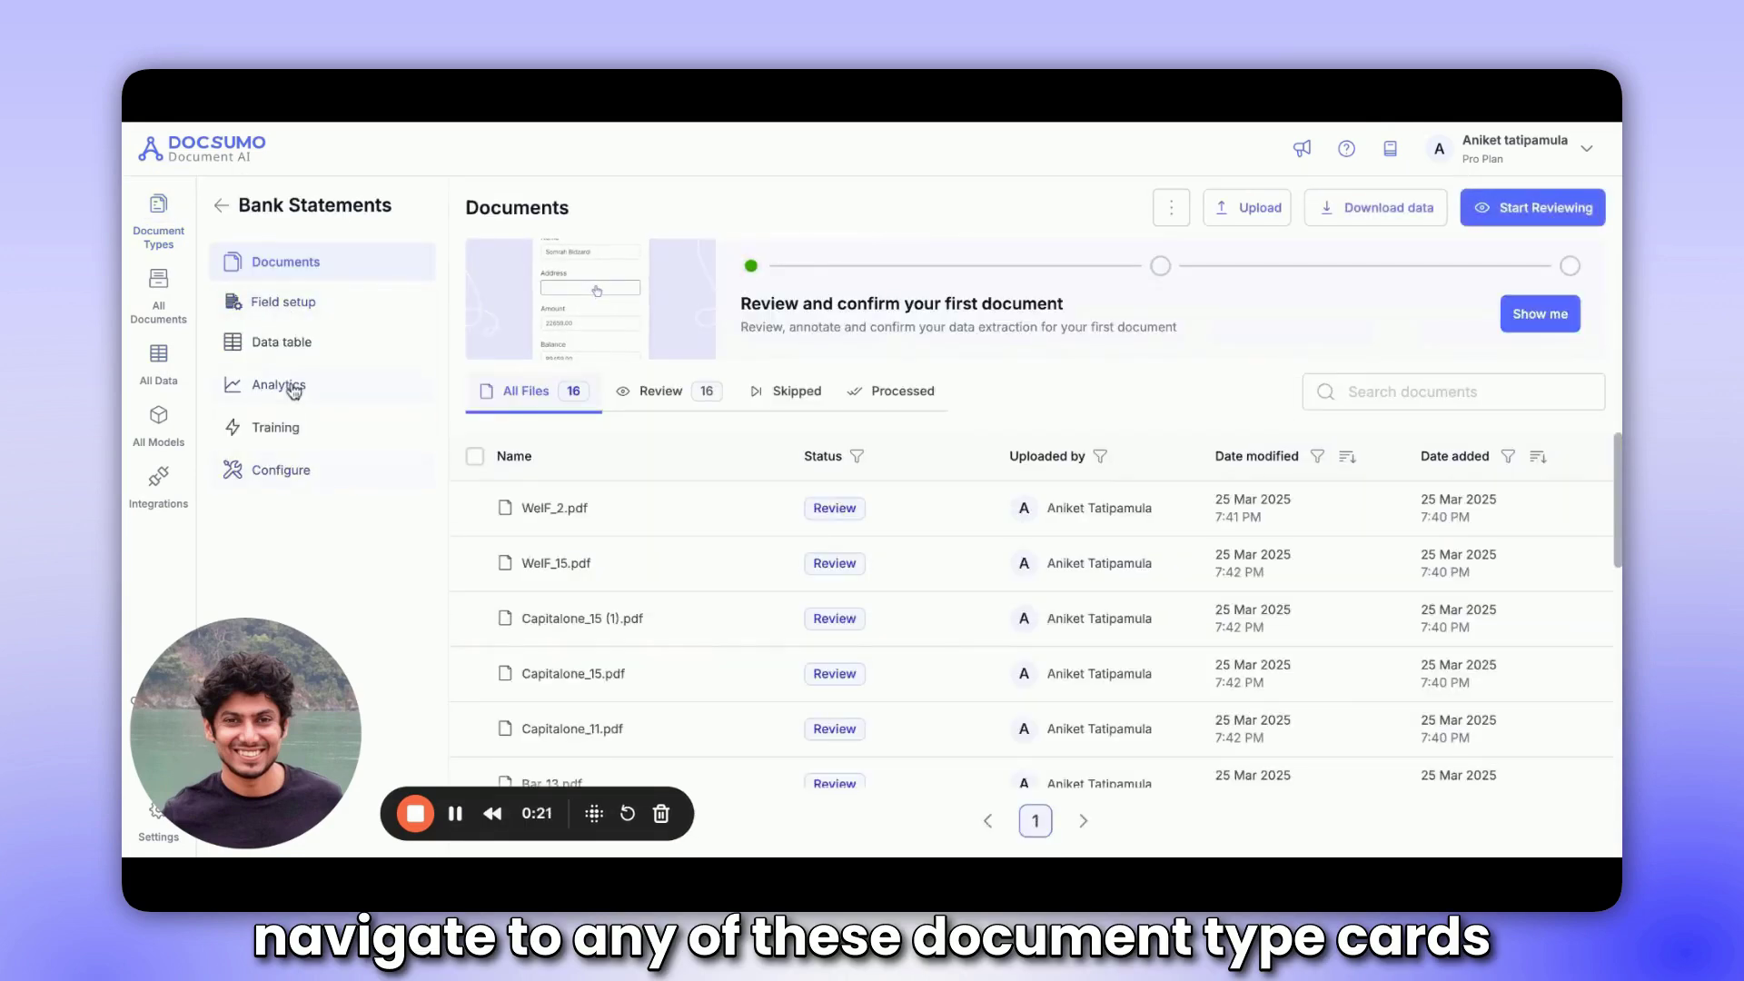
click(293, 350)
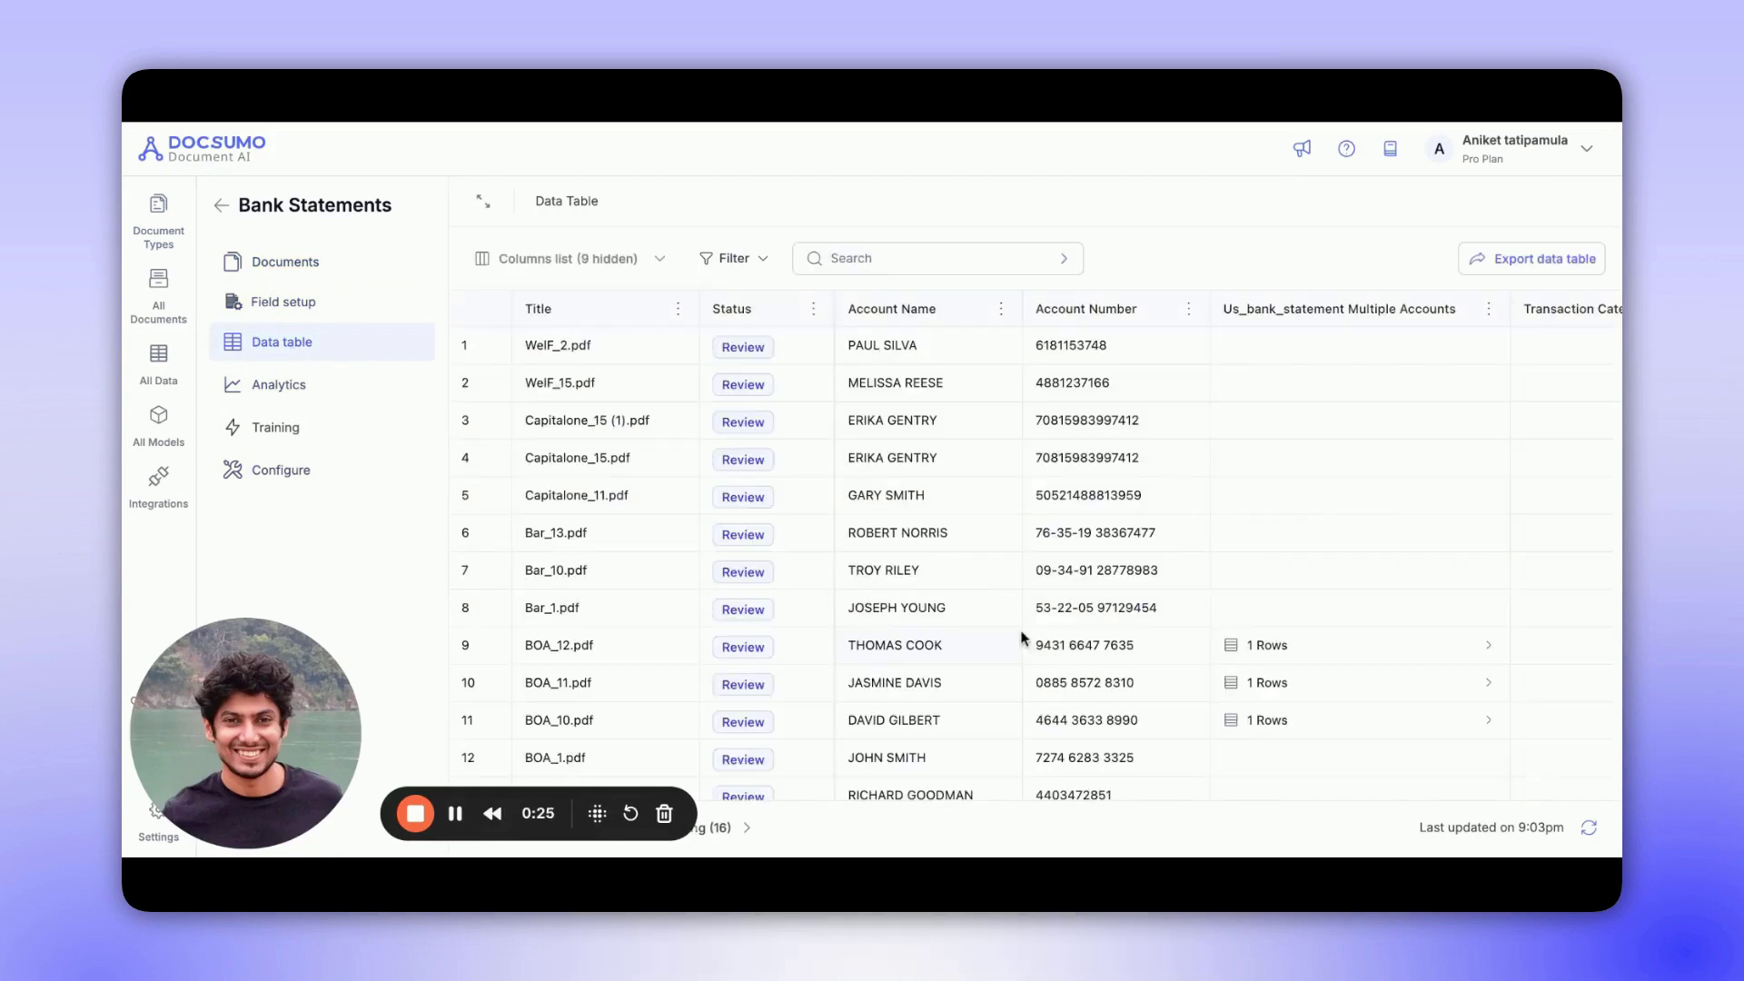
scroll(1020, 635, down, 2)
scroll(1020, 635, up, 2)
scroll(1035, 545, right, 5)
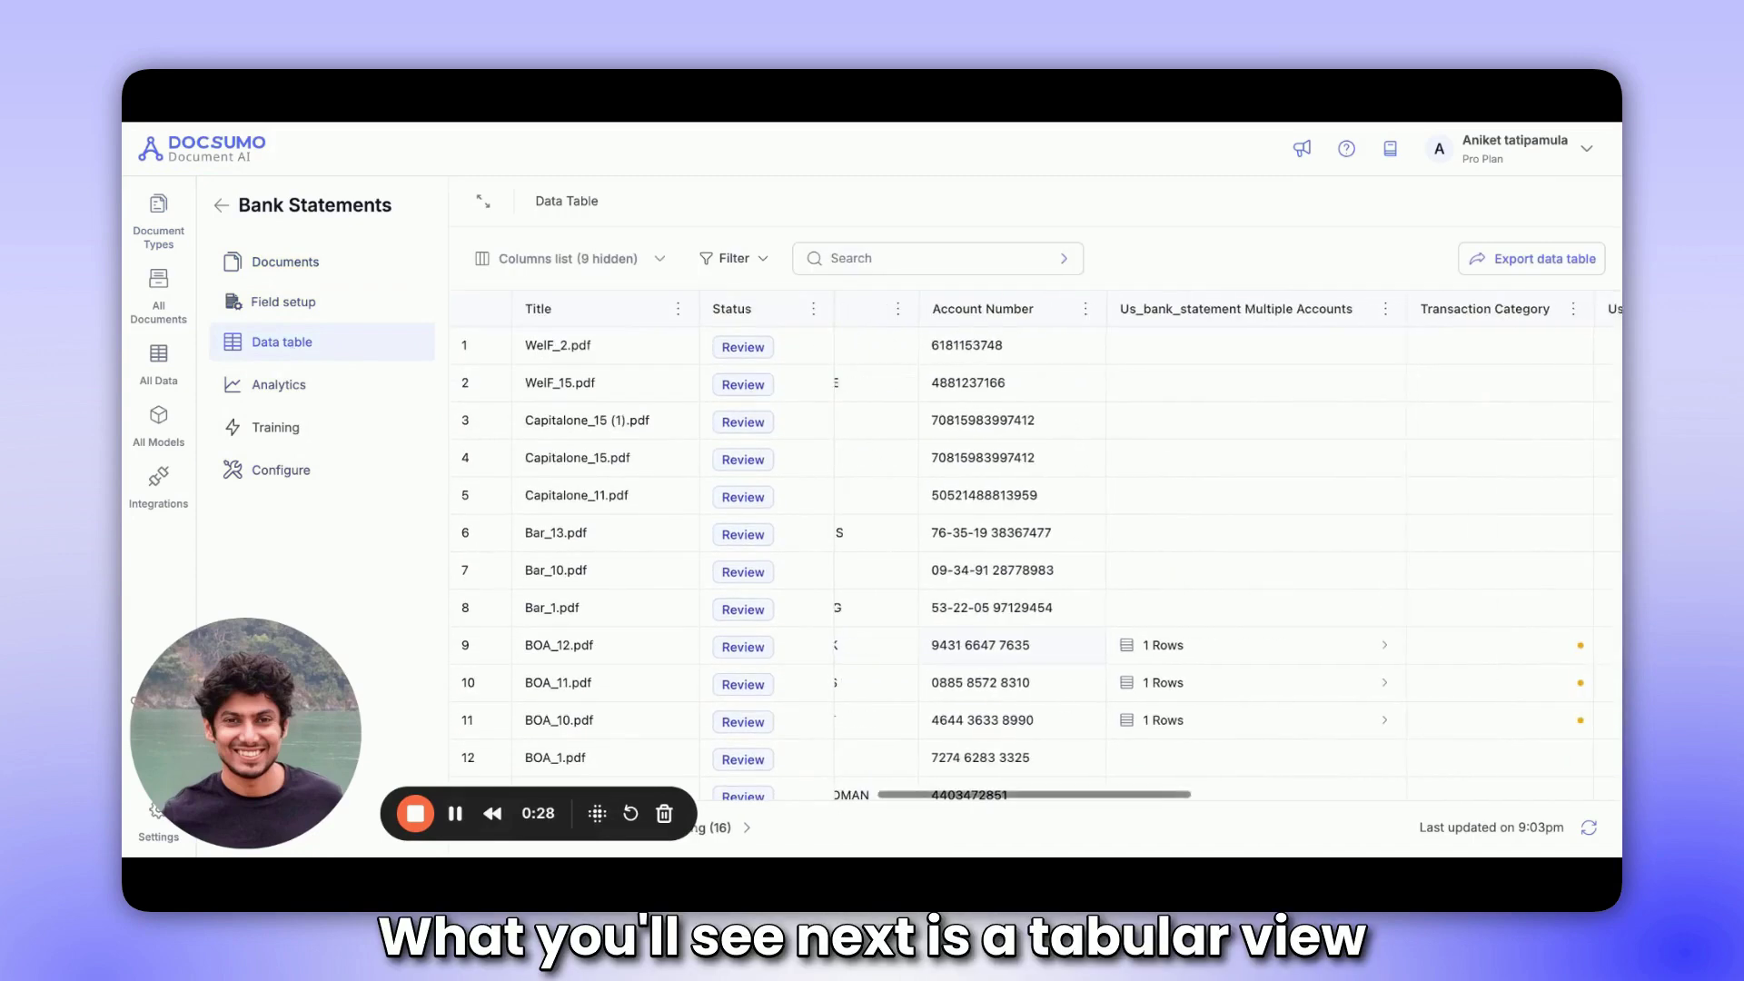
scroll(1035, 545, left, 5)
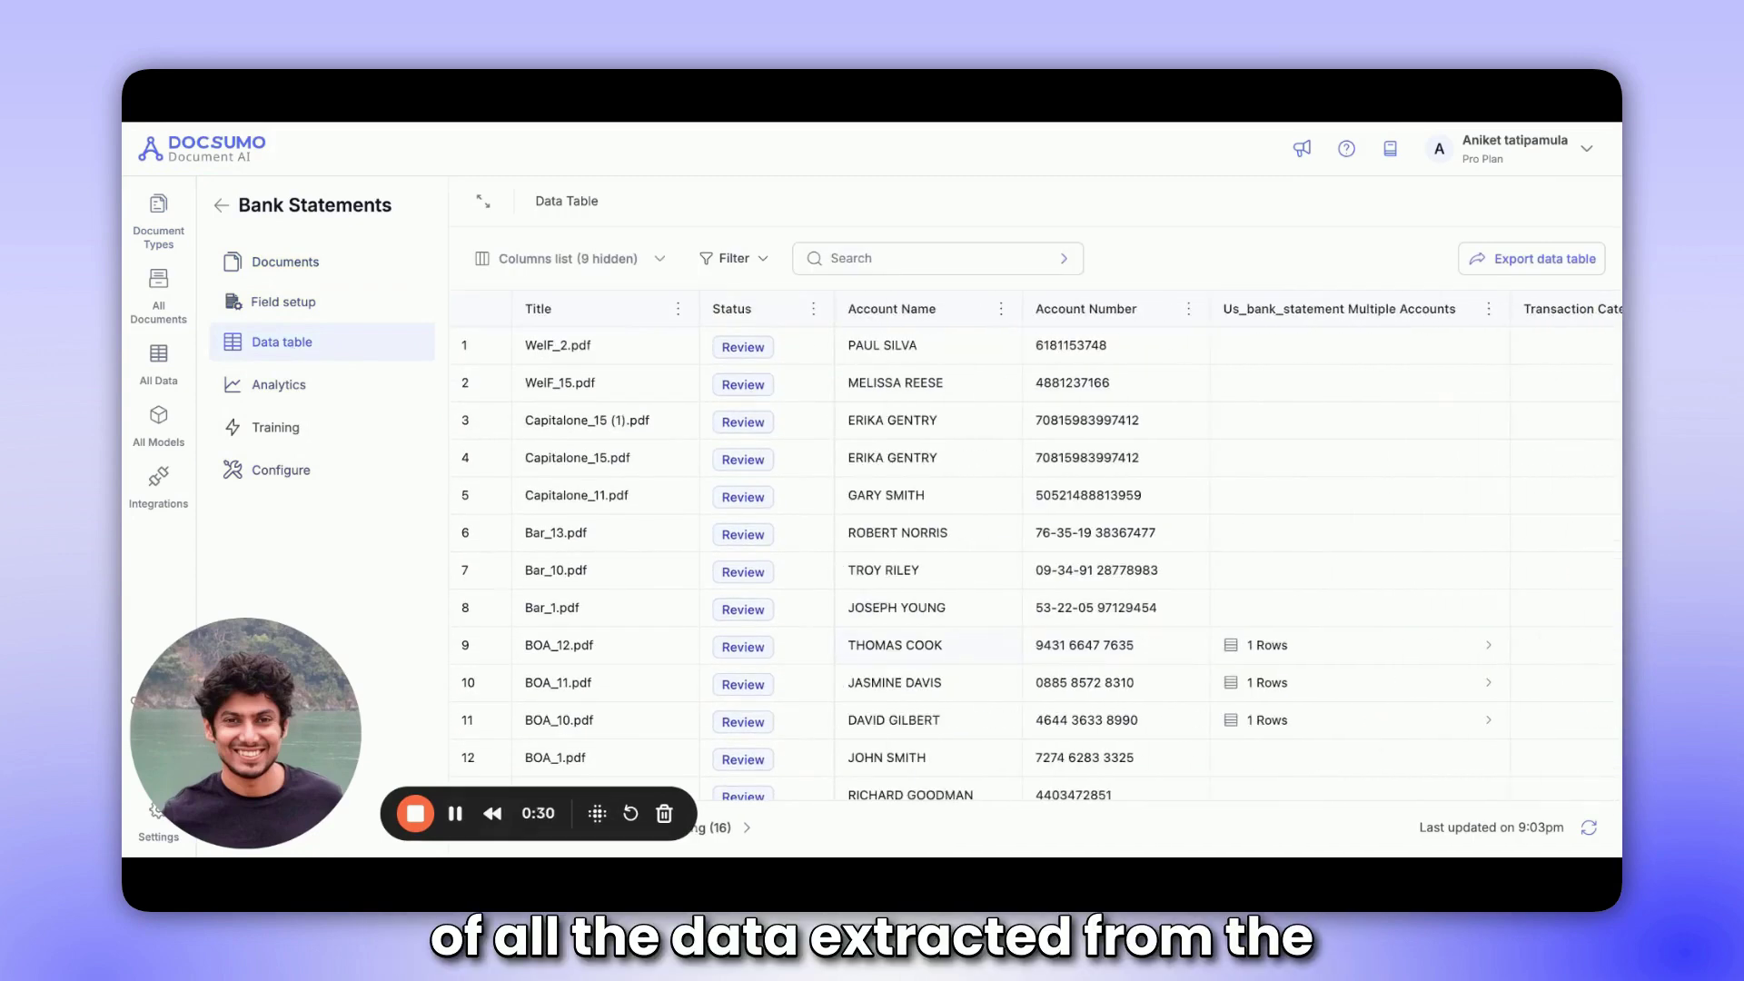
scroll(559, 366, right, 1)
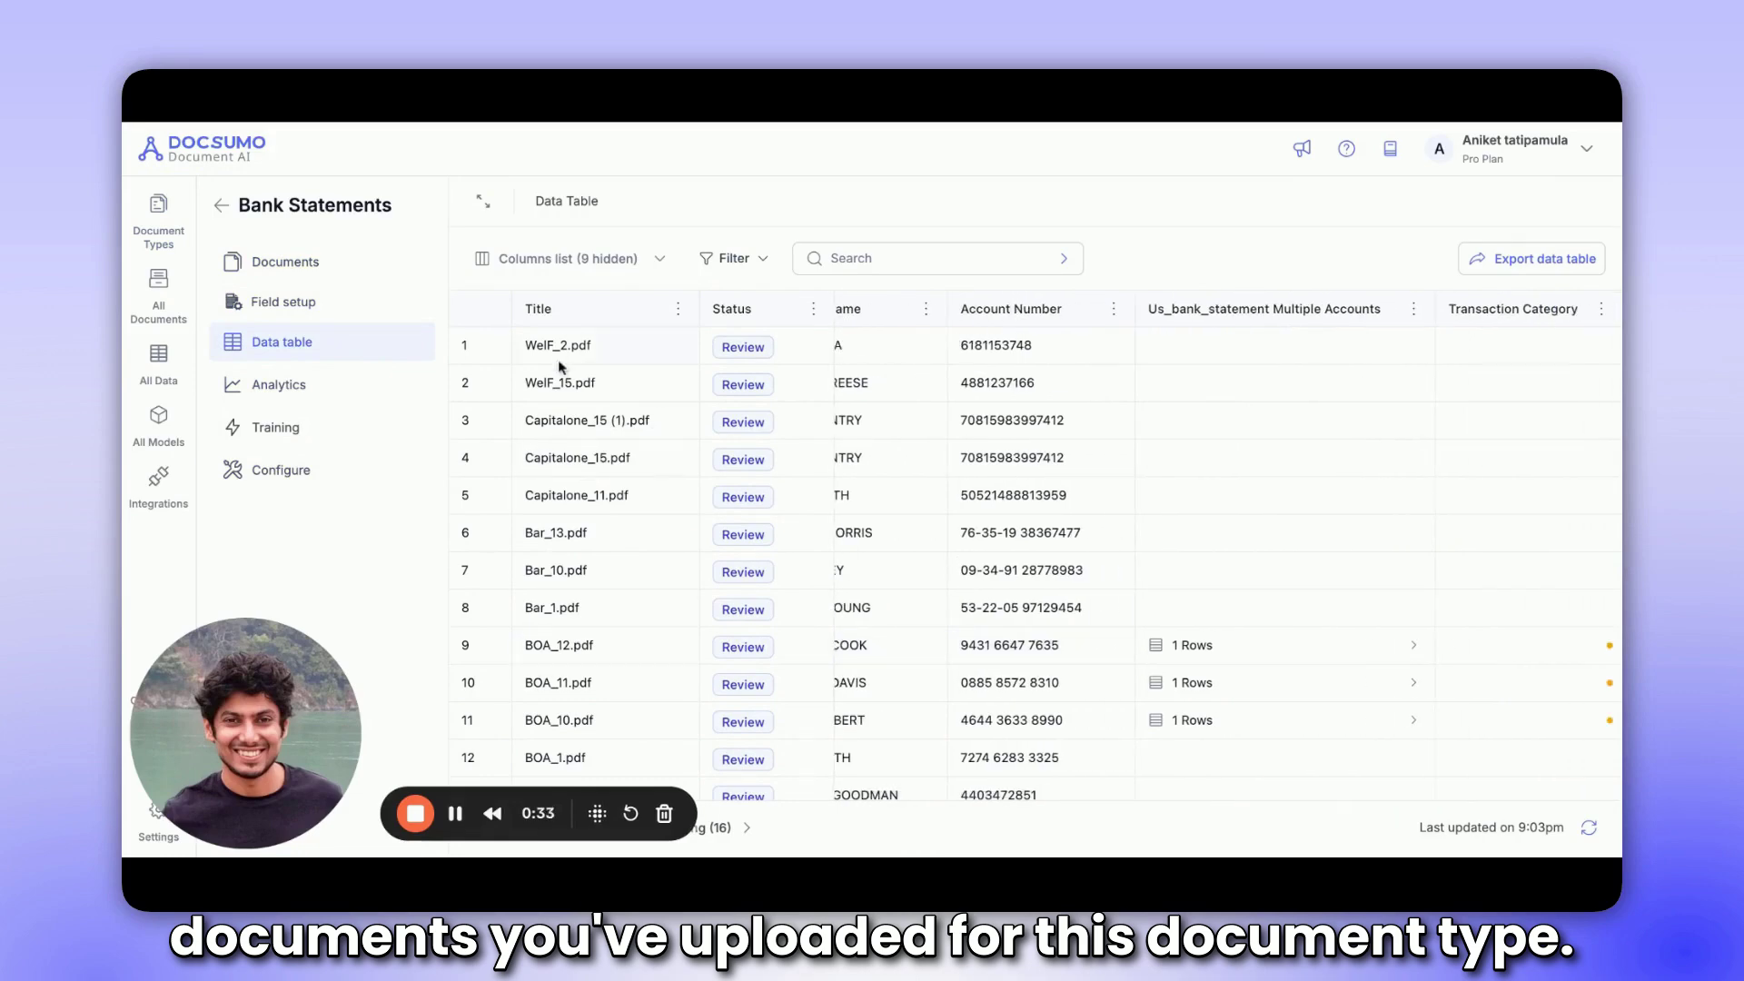
scroll(587, 740, down, 2)
scroll(662, 569, down, 1)
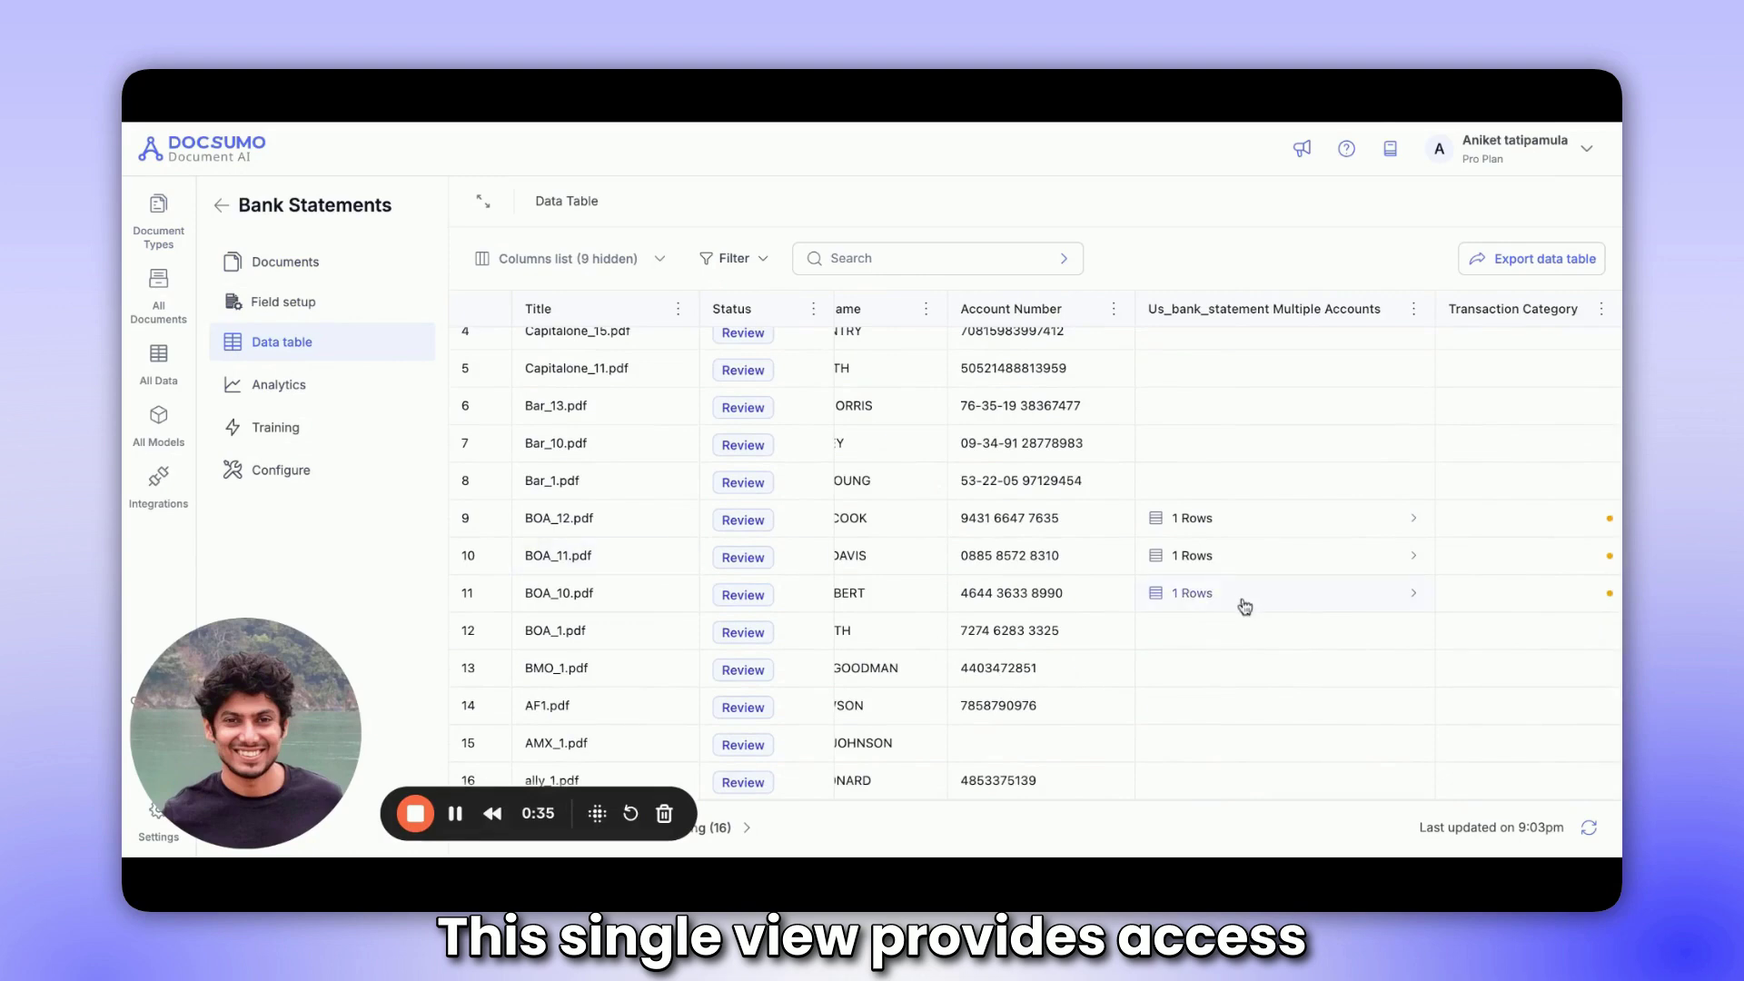
scroll(1244, 607, right, 5)
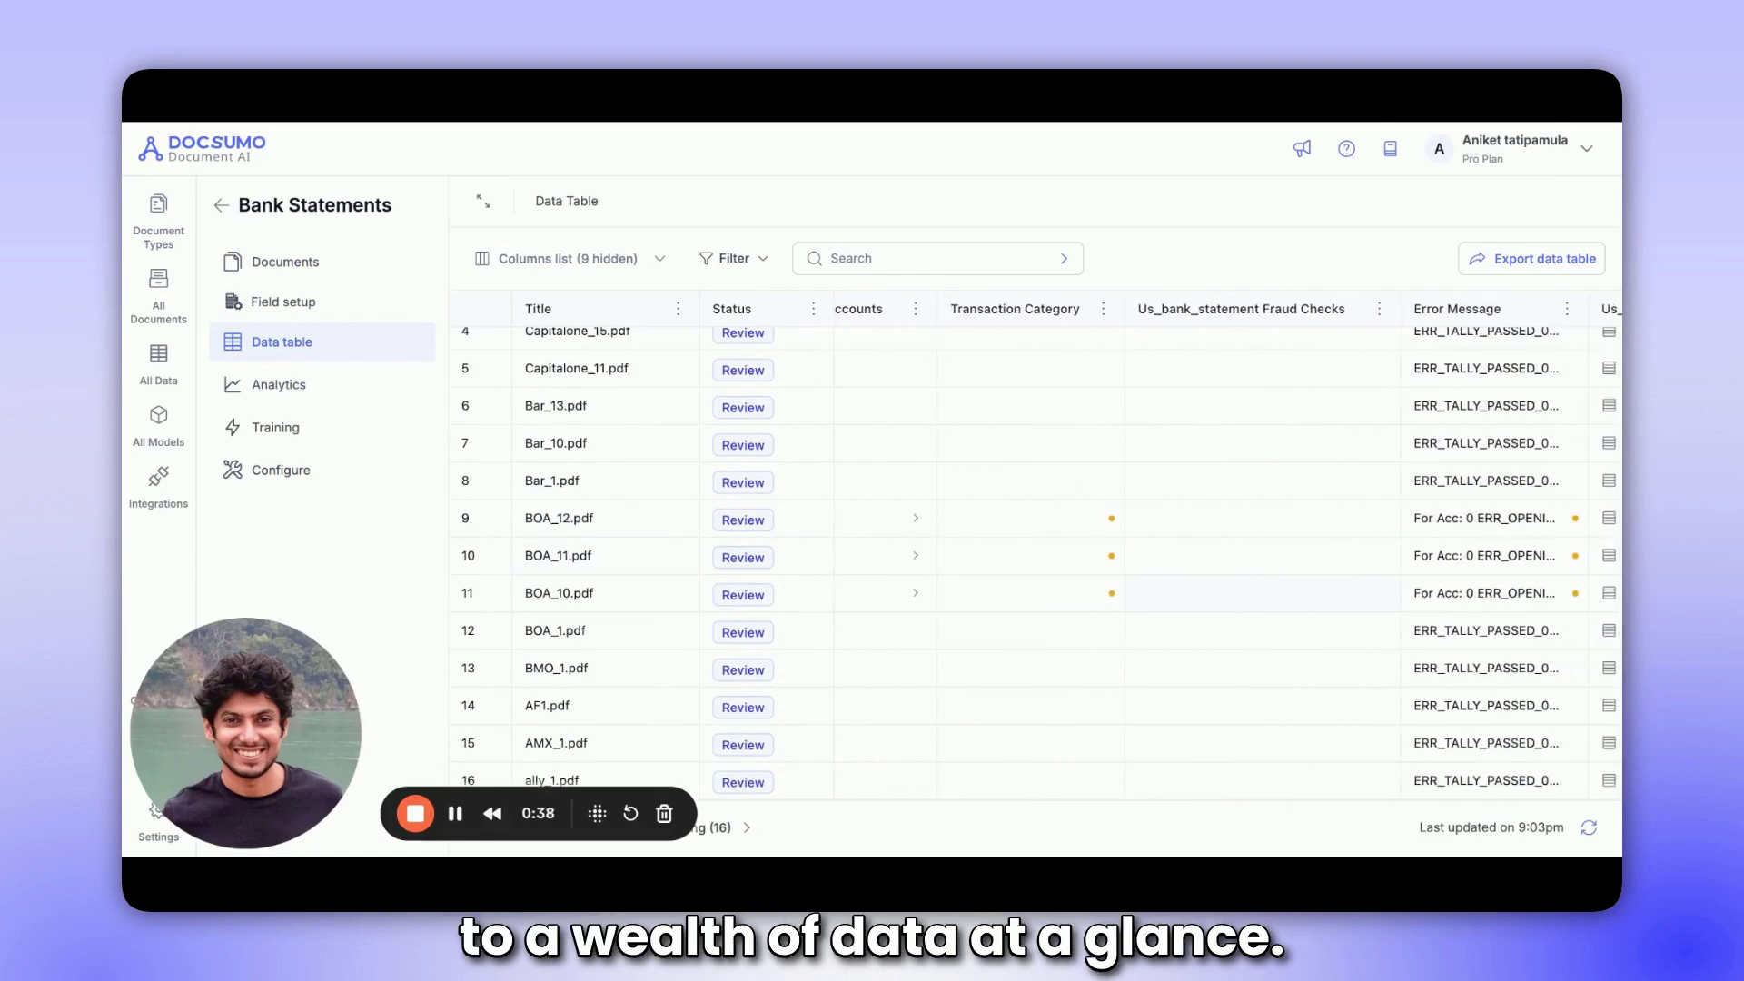
scroll(1245, 593, right, 5)
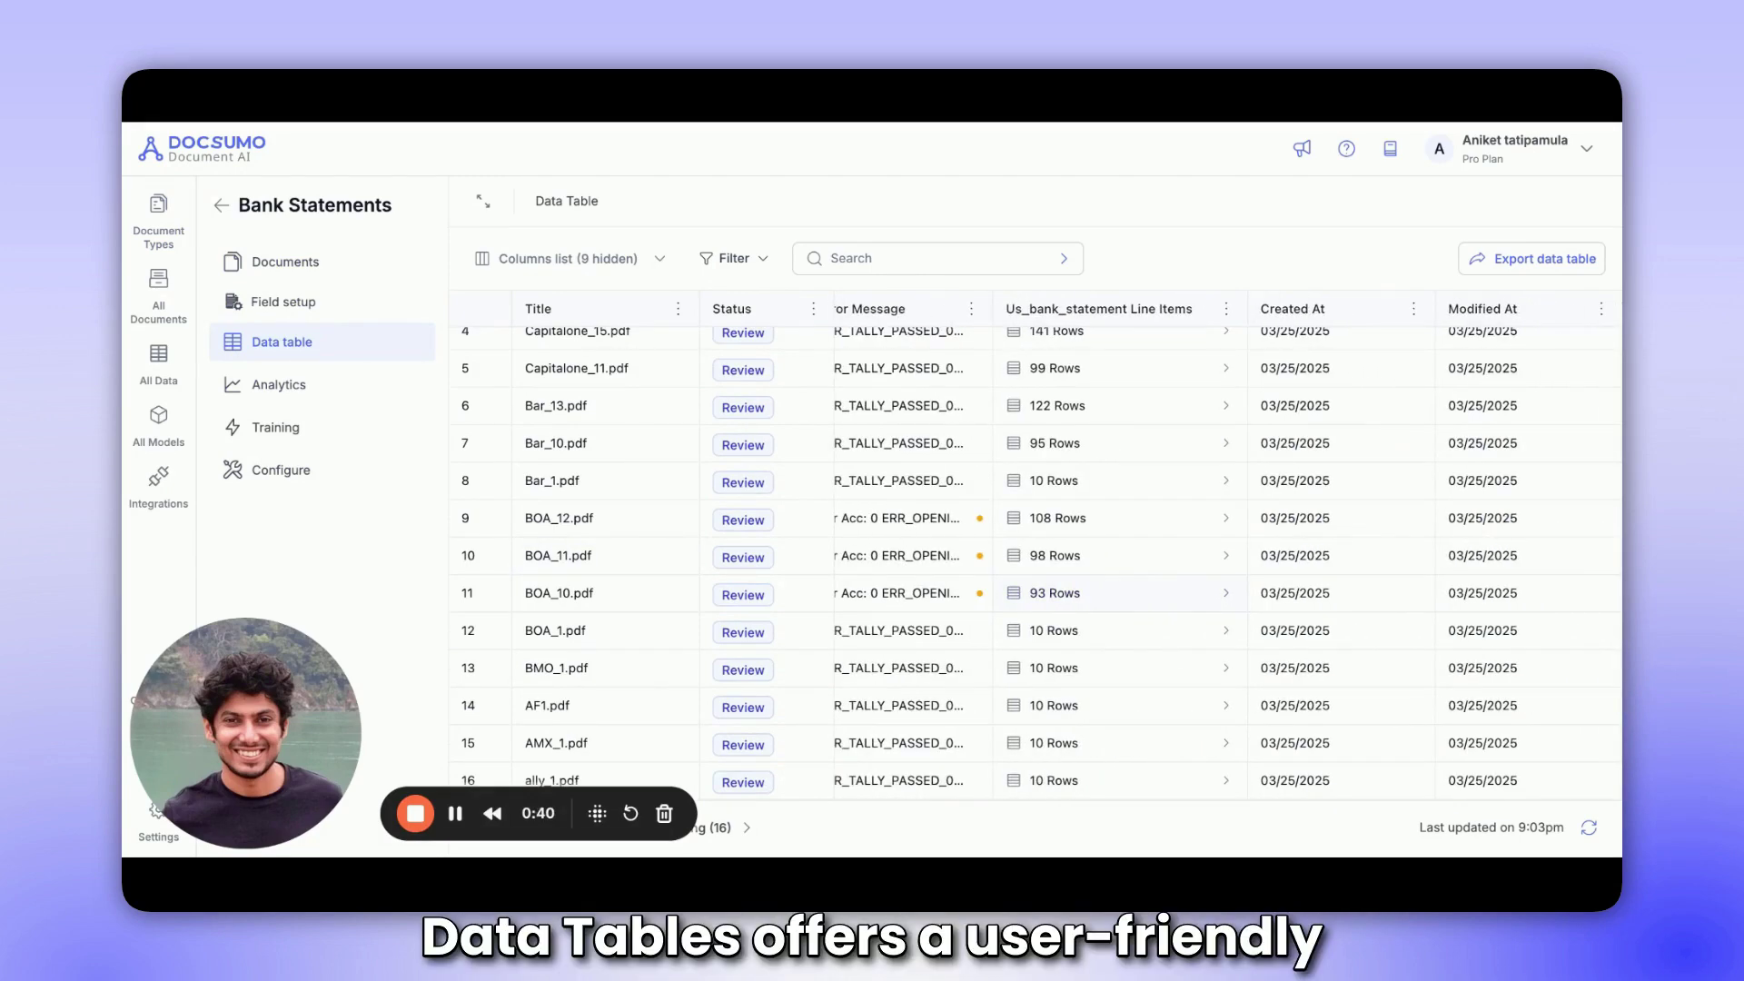
scroll(1244, 593, left, 10)
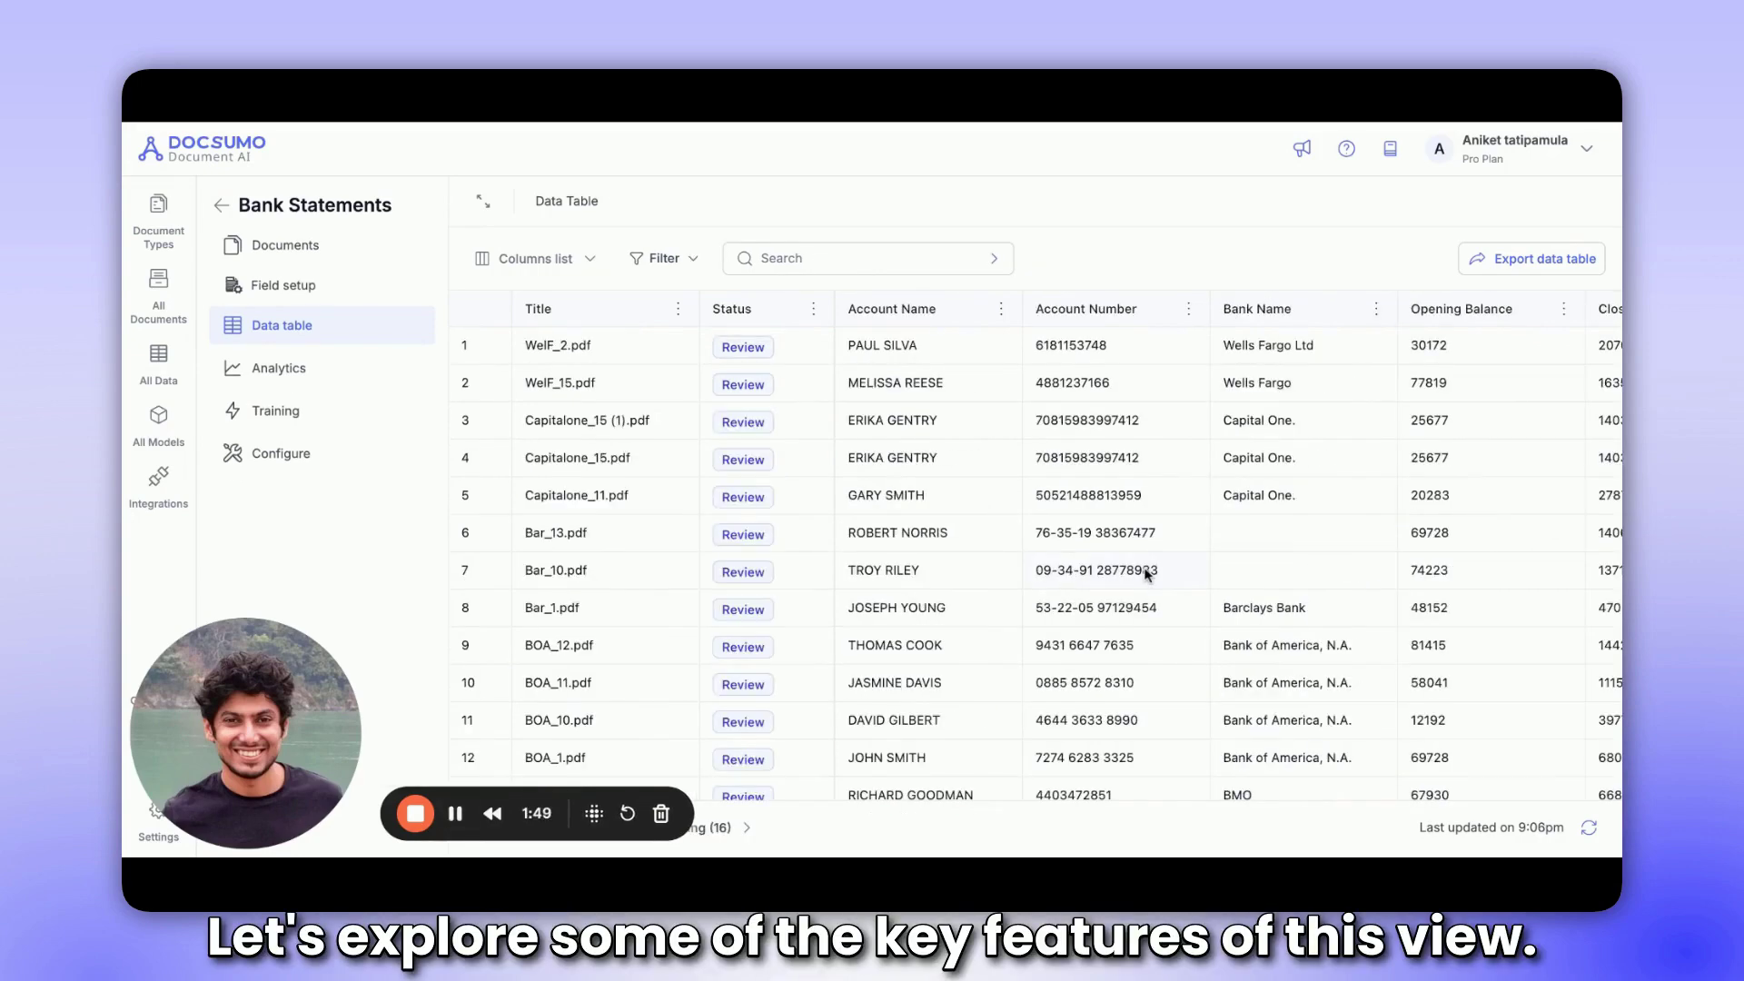
scroll(1148, 572, right, 5)
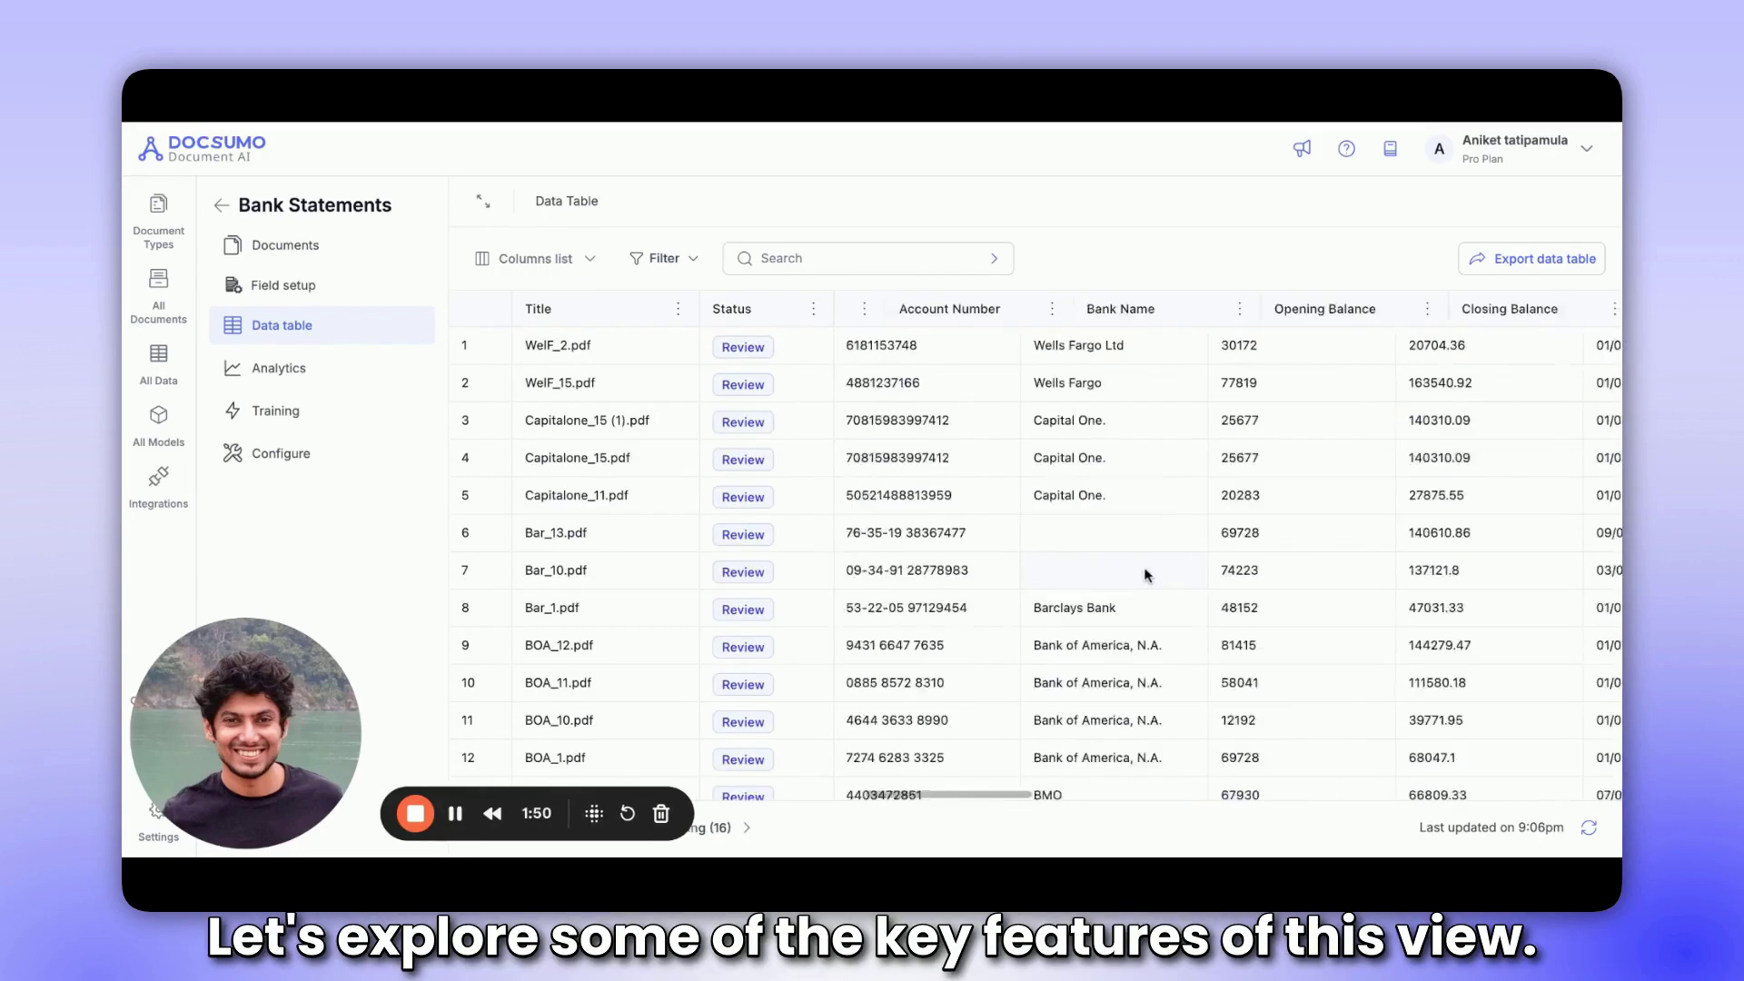
scroll(1148, 573, left, 3)
scroll(1148, 572, left, 3)
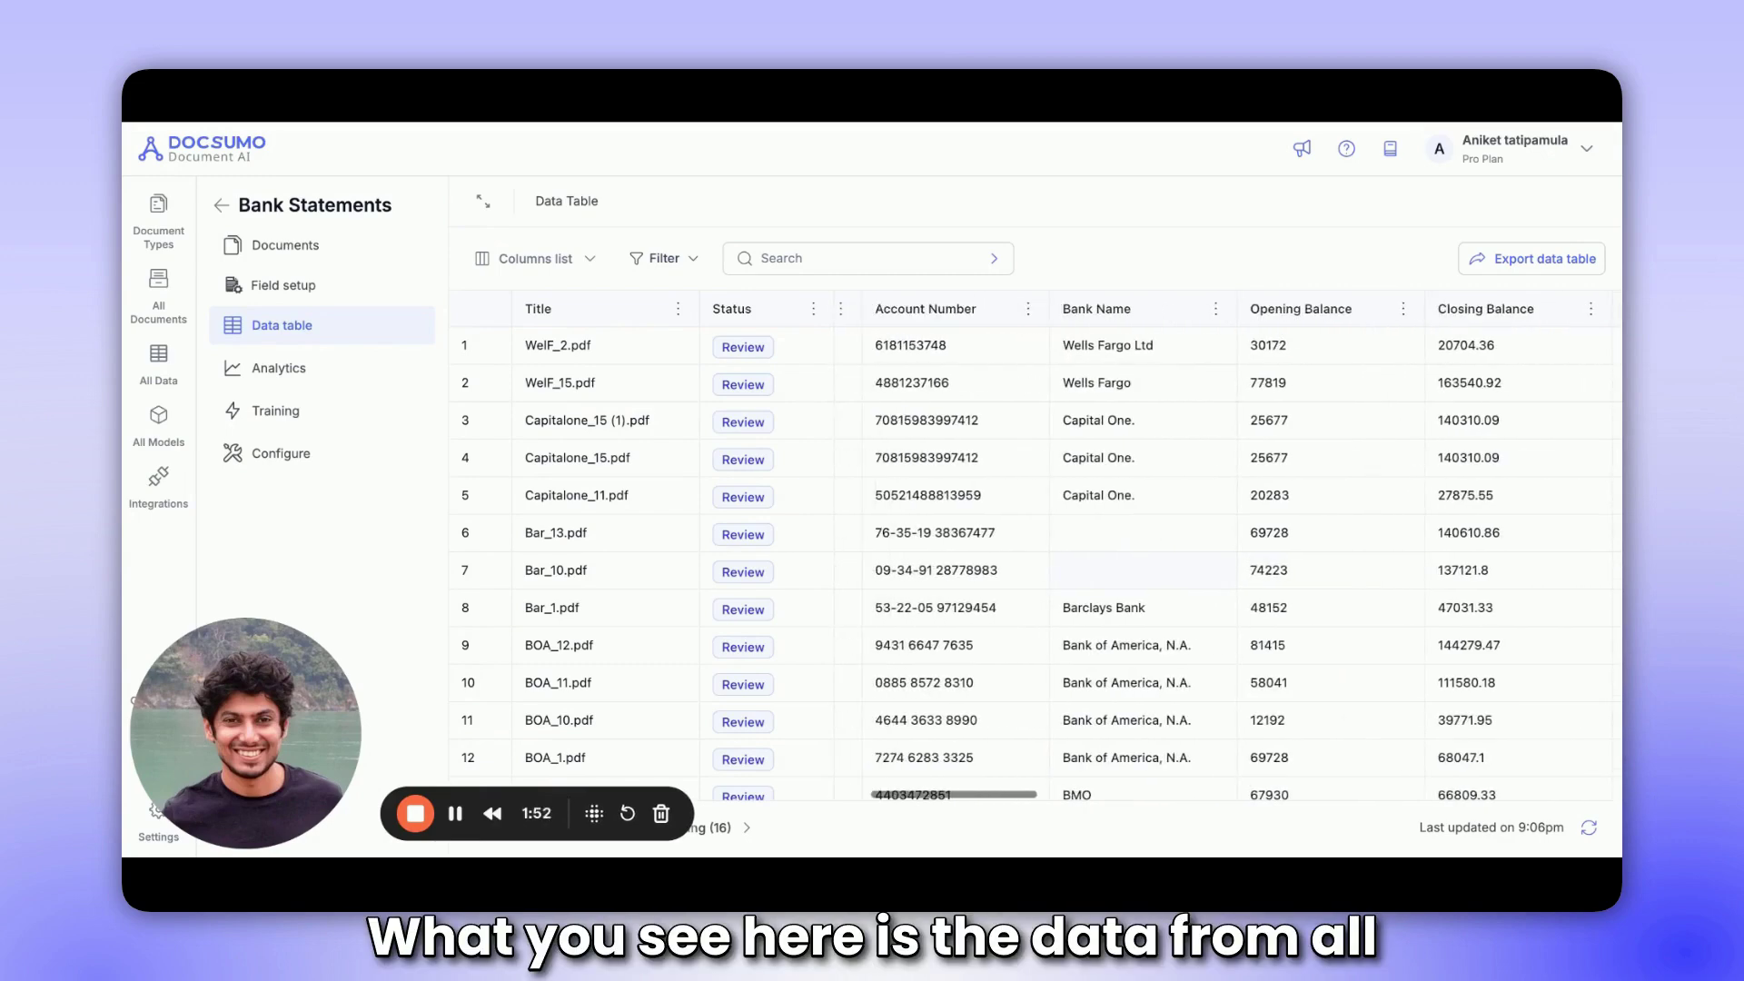
scroll(1148, 572, left, 3)
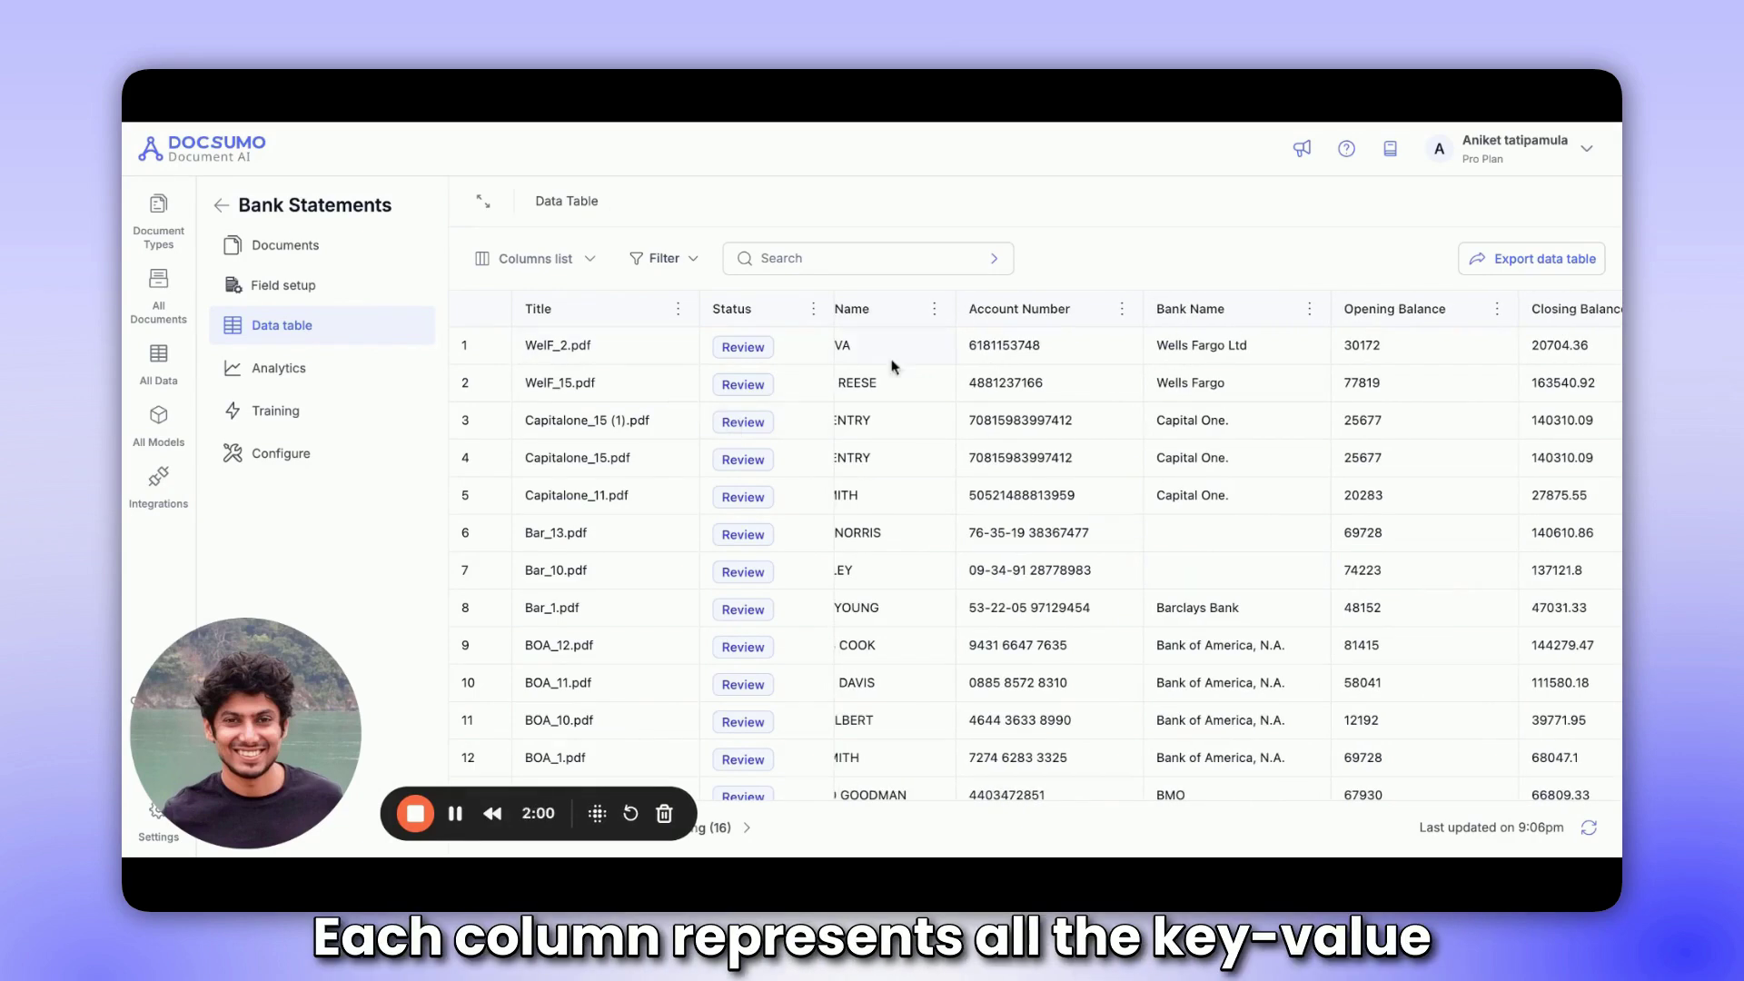
scroll(967, 351, left, 2)
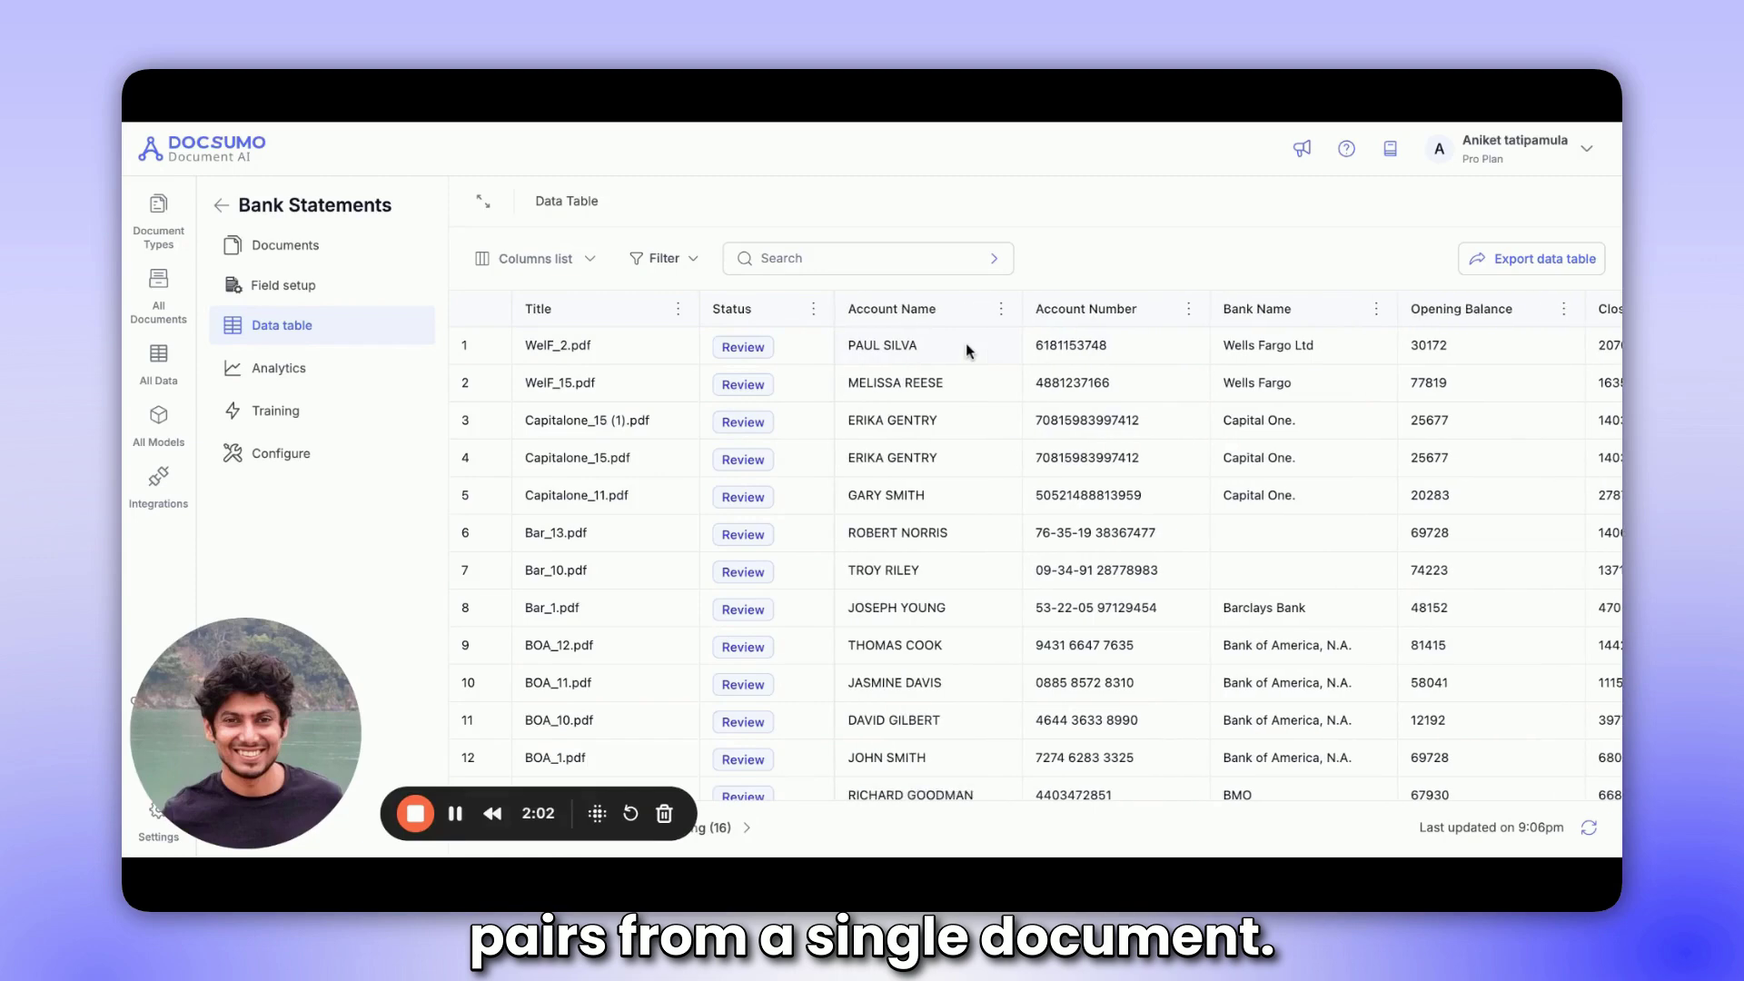
scroll(966, 342, right, 10)
scroll(977, 350, right, 10)
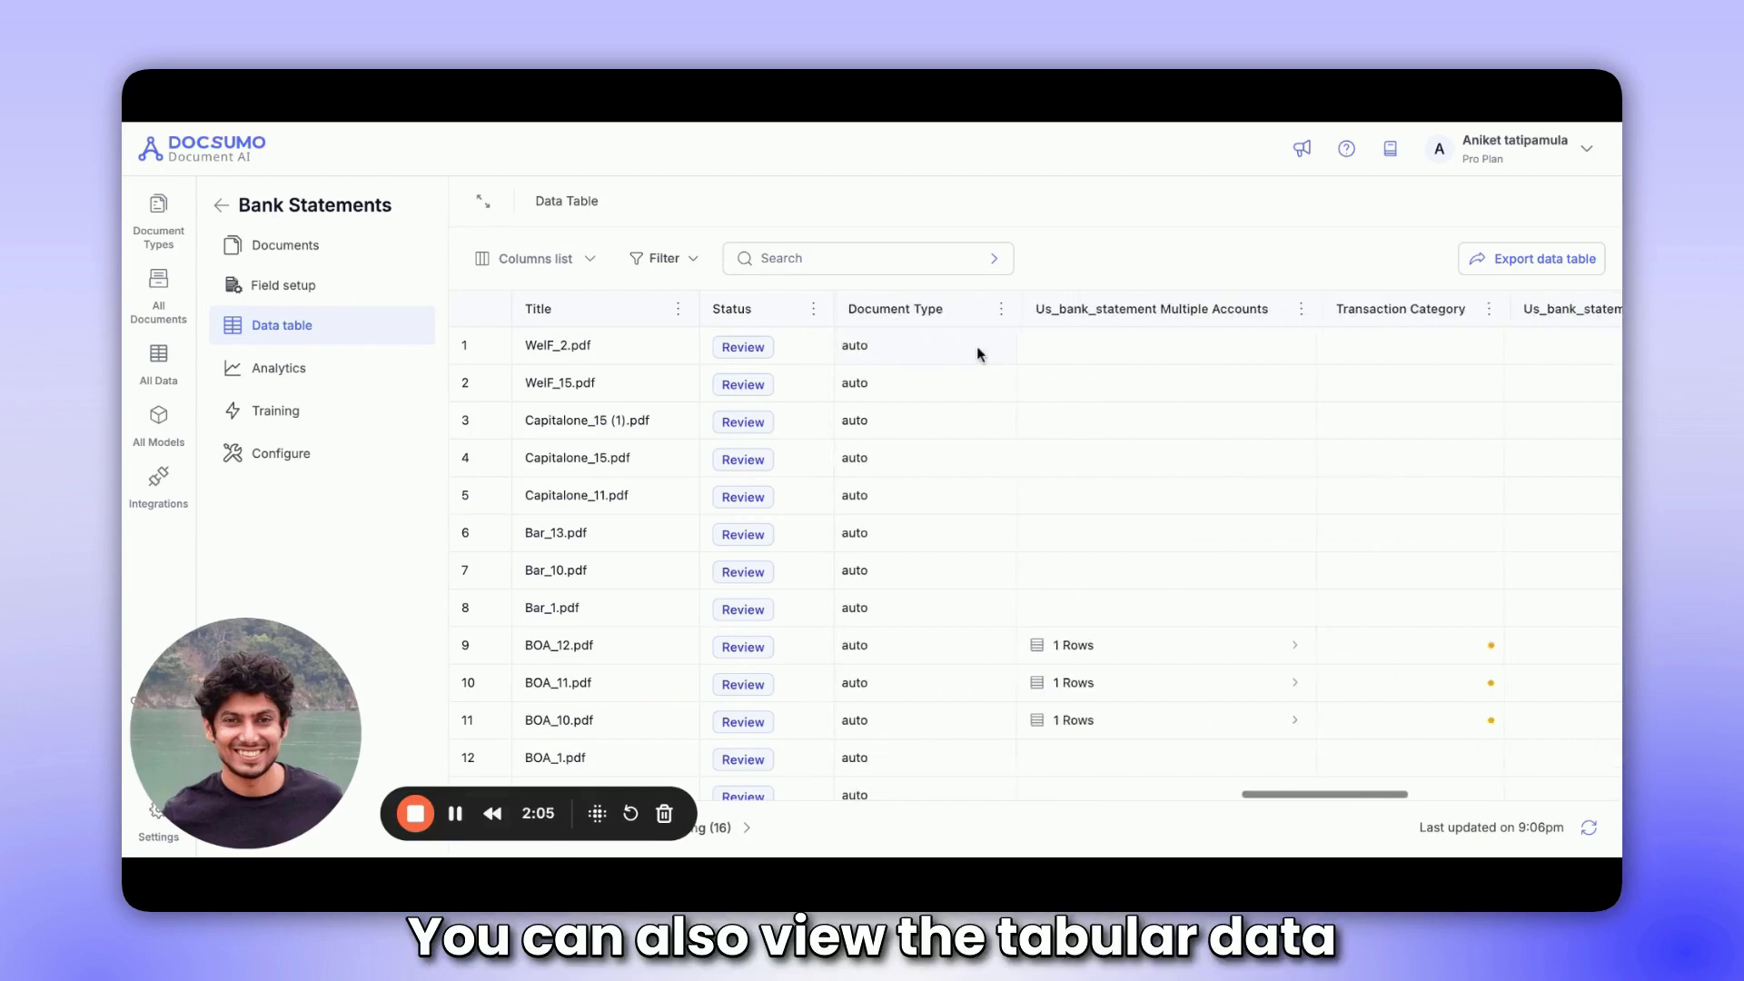
scroll(1089, 367, right, 3)
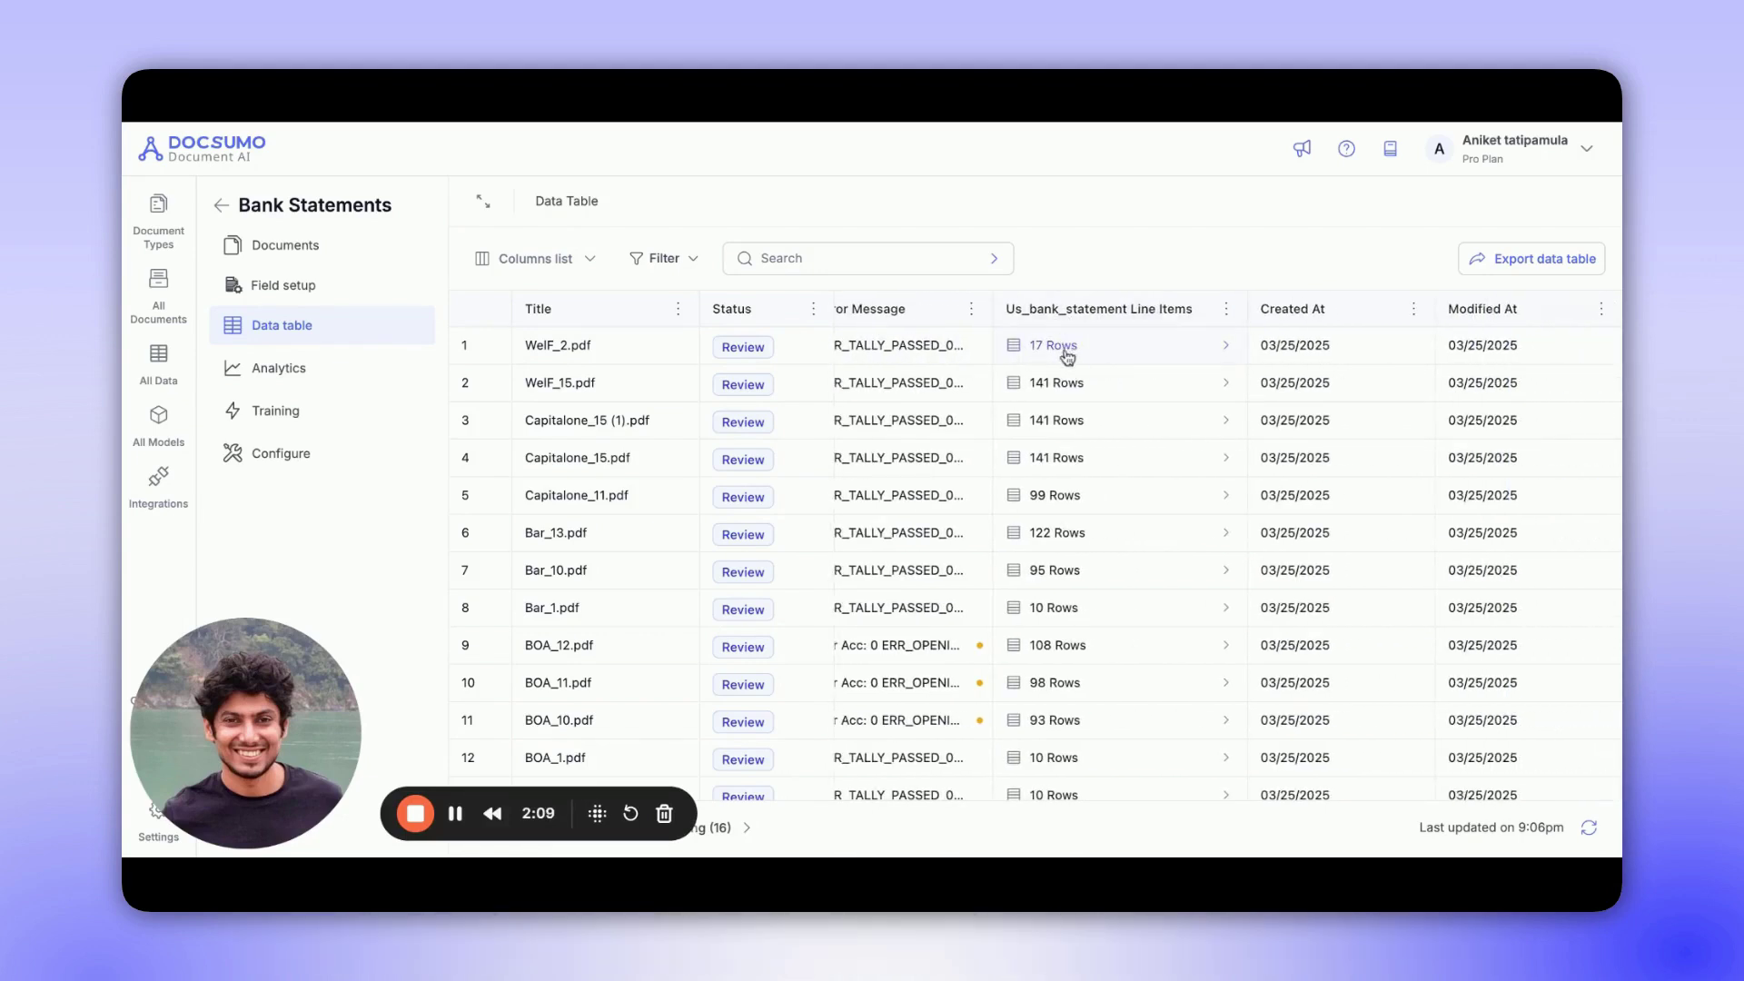
click(1057, 346)
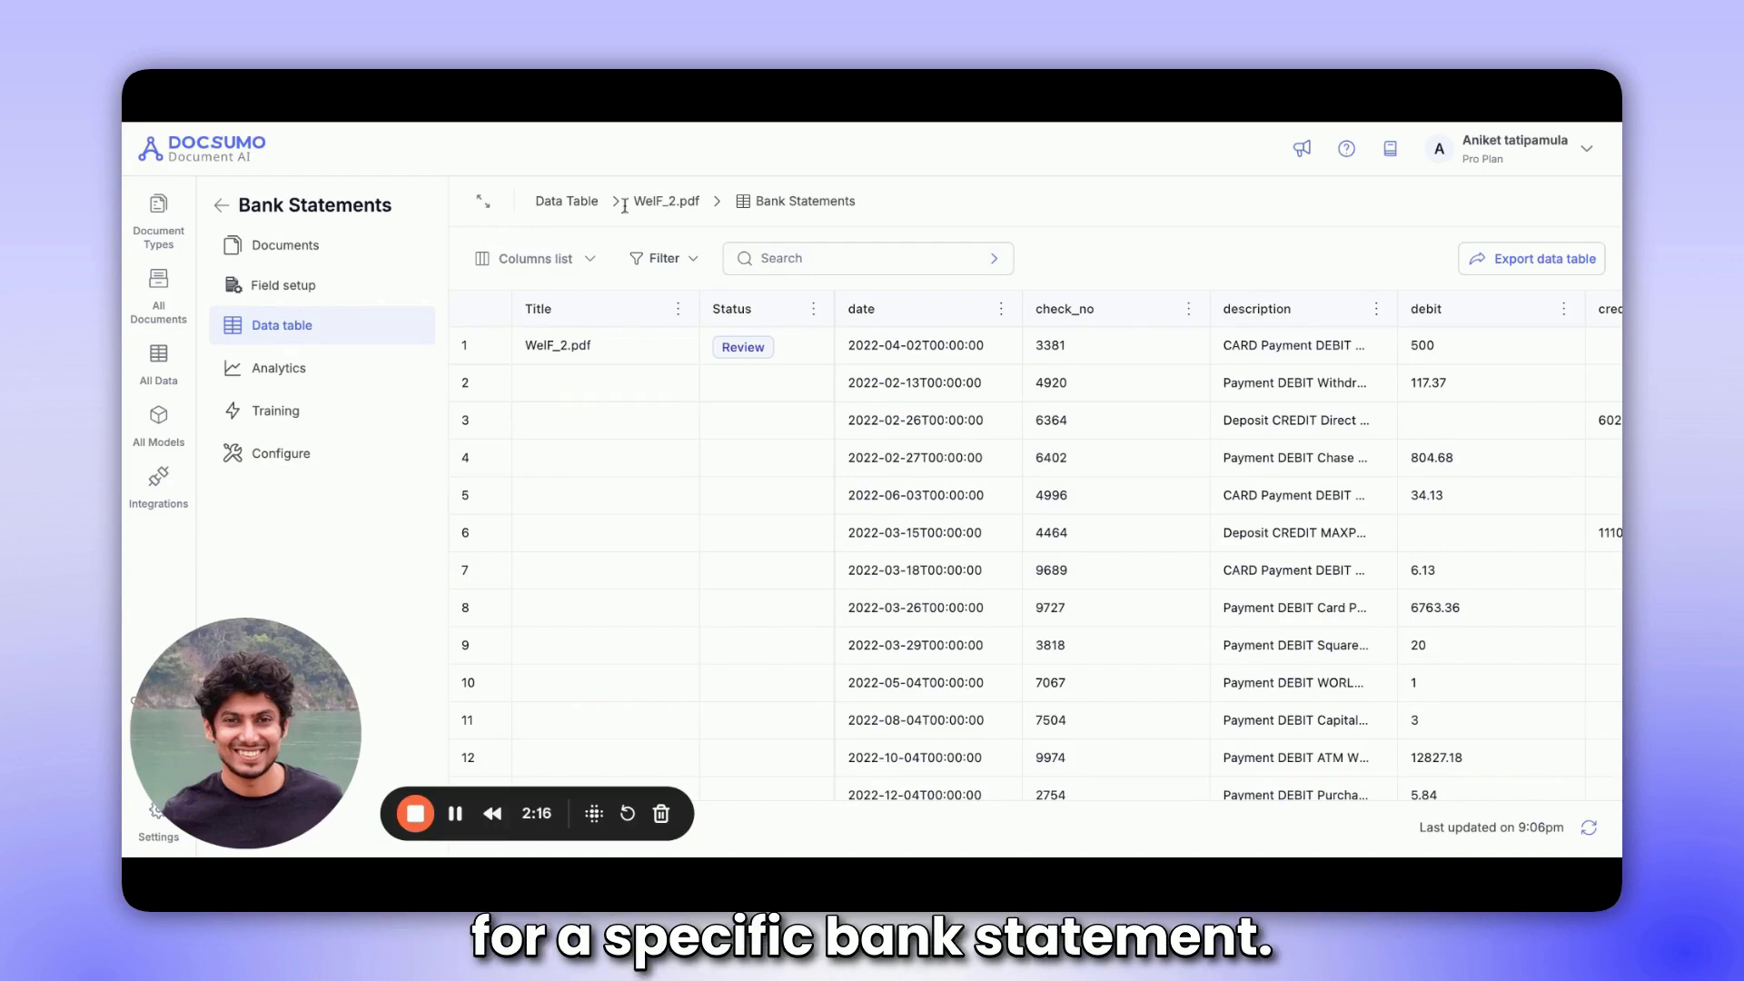
click(568, 209)
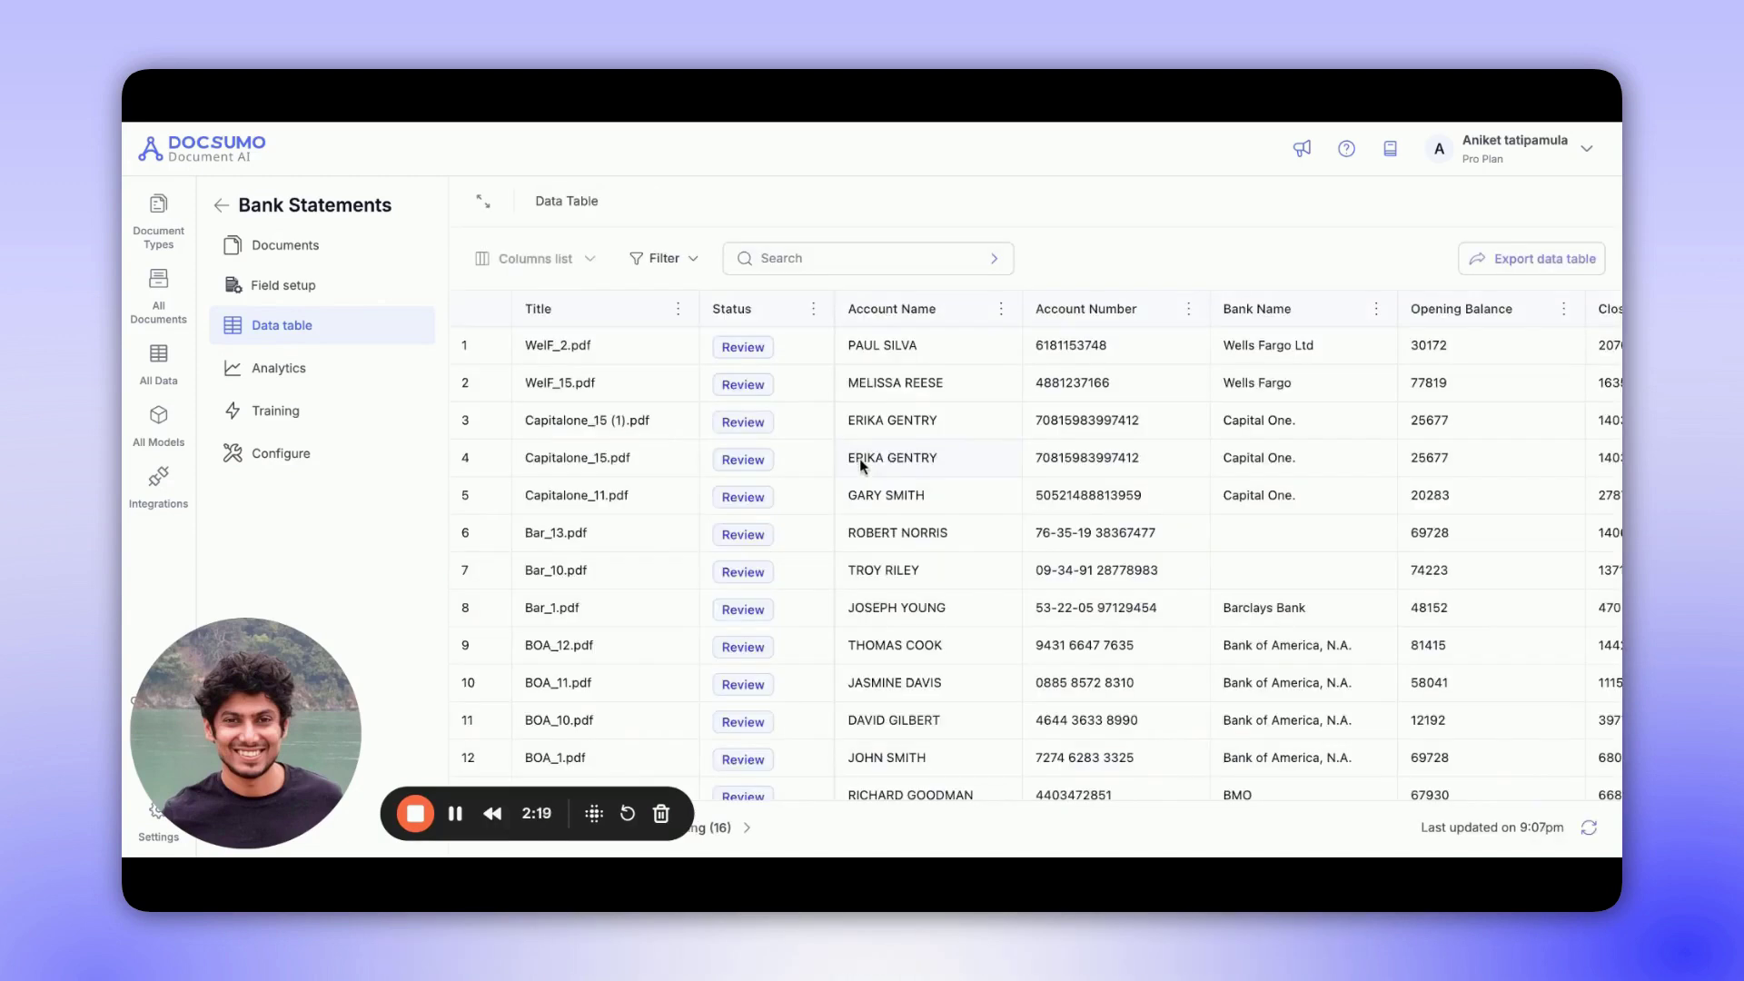
click(809, 262)
scroll(906, 561, down, 3)
scroll(906, 562, right, 10)
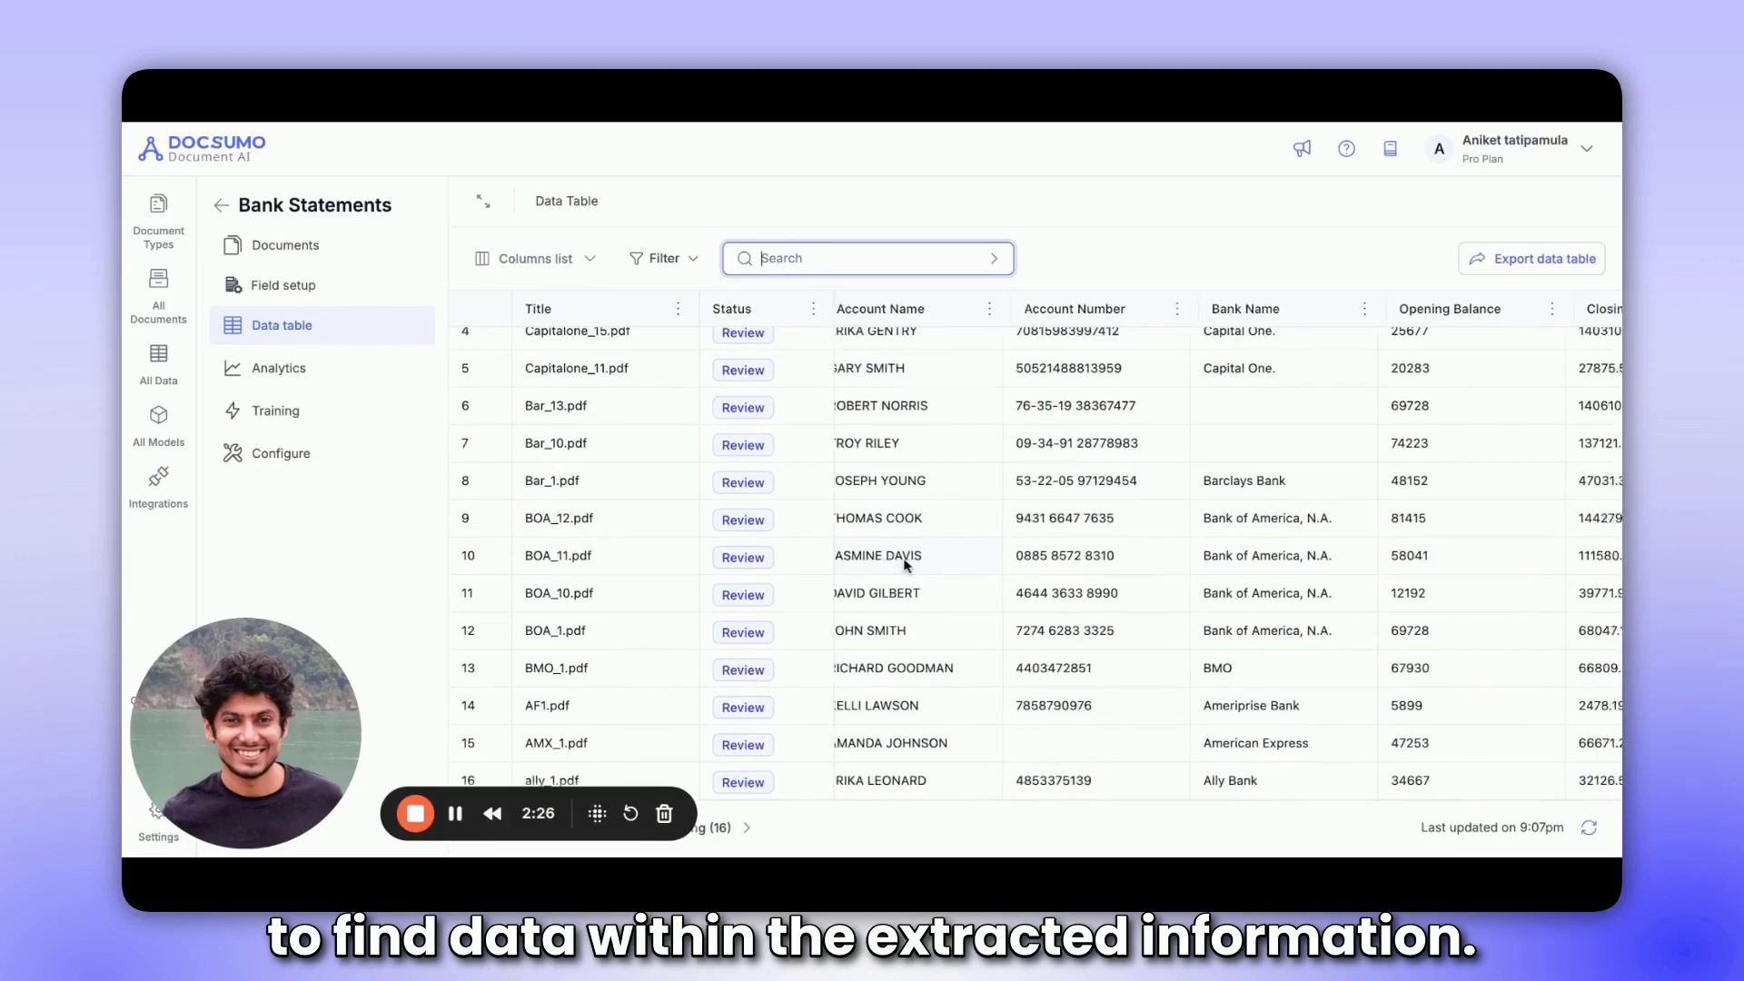
scroll(1262, 406, left, 10)
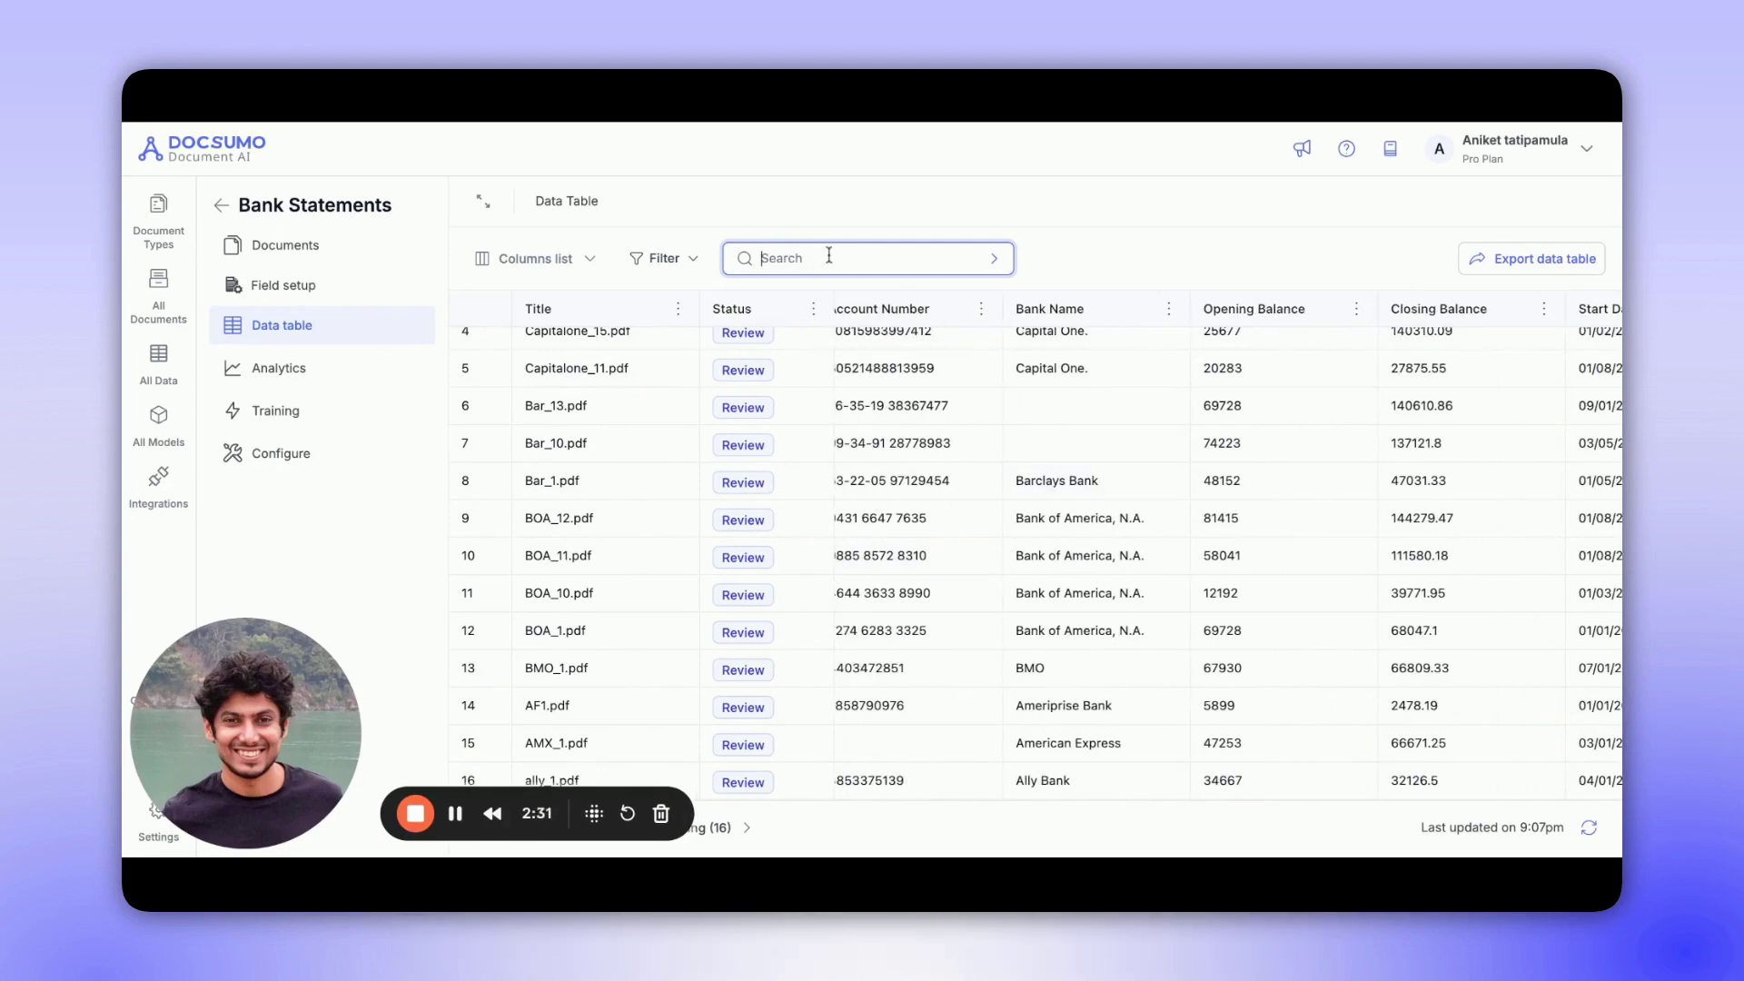
key(Return)
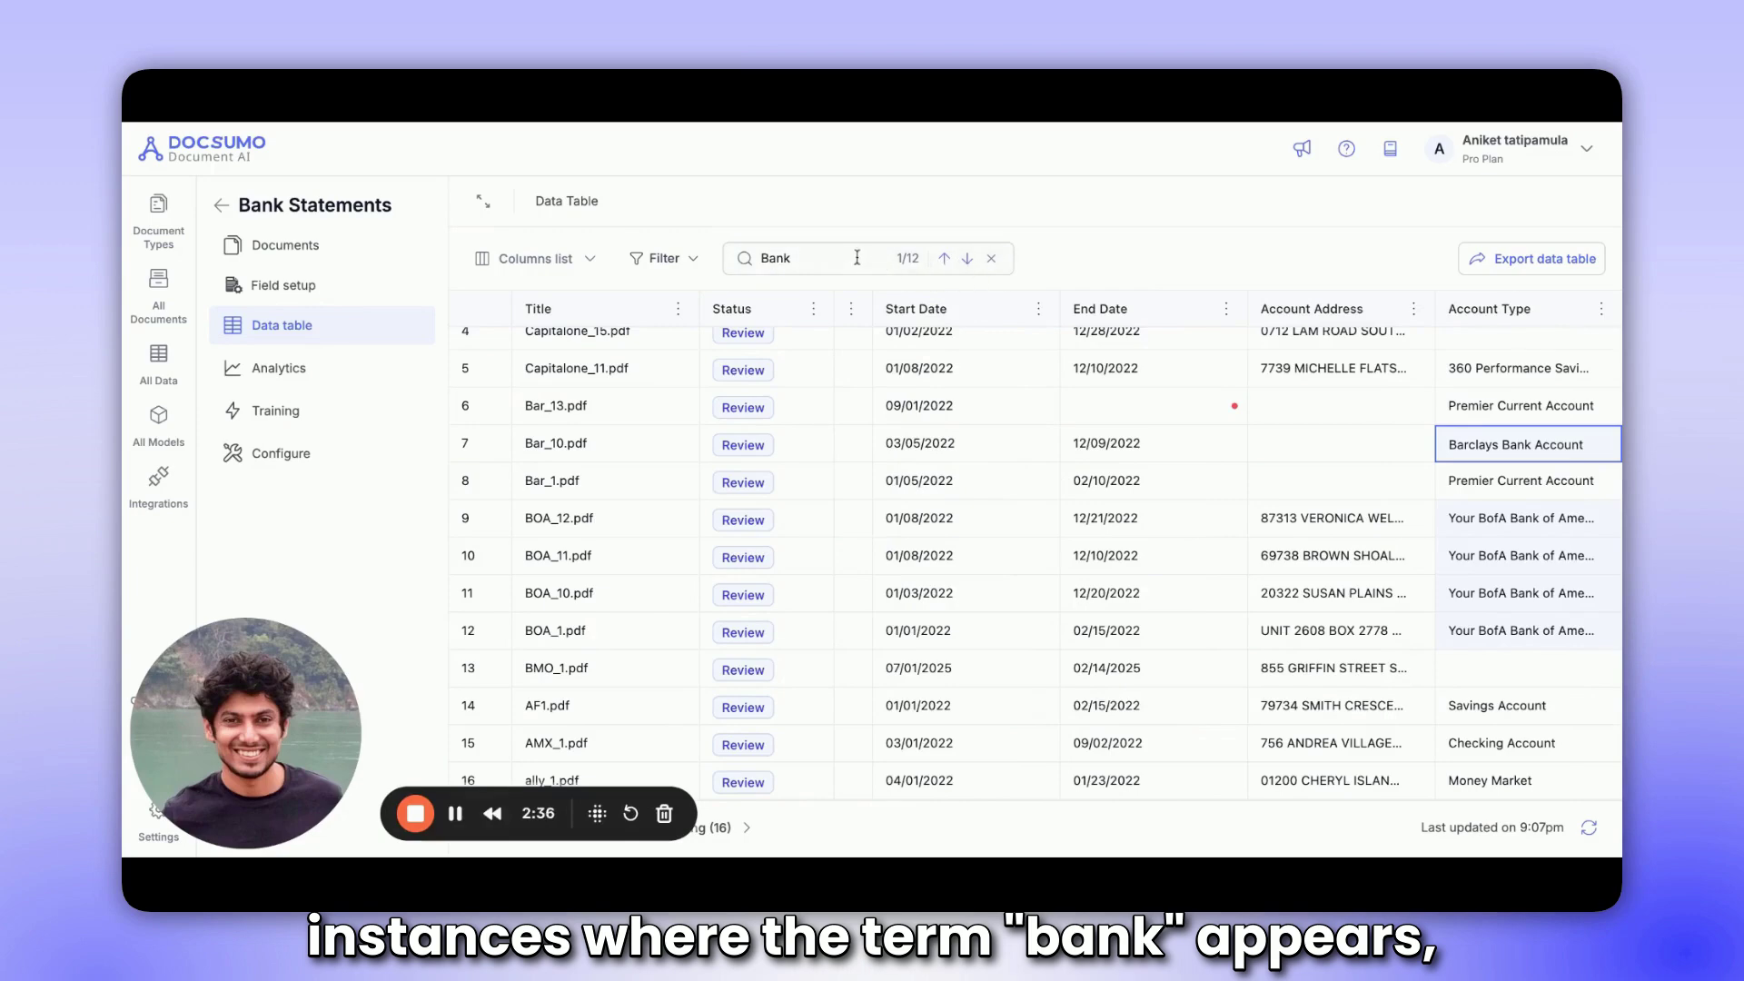
click(967, 259)
click(968, 259)
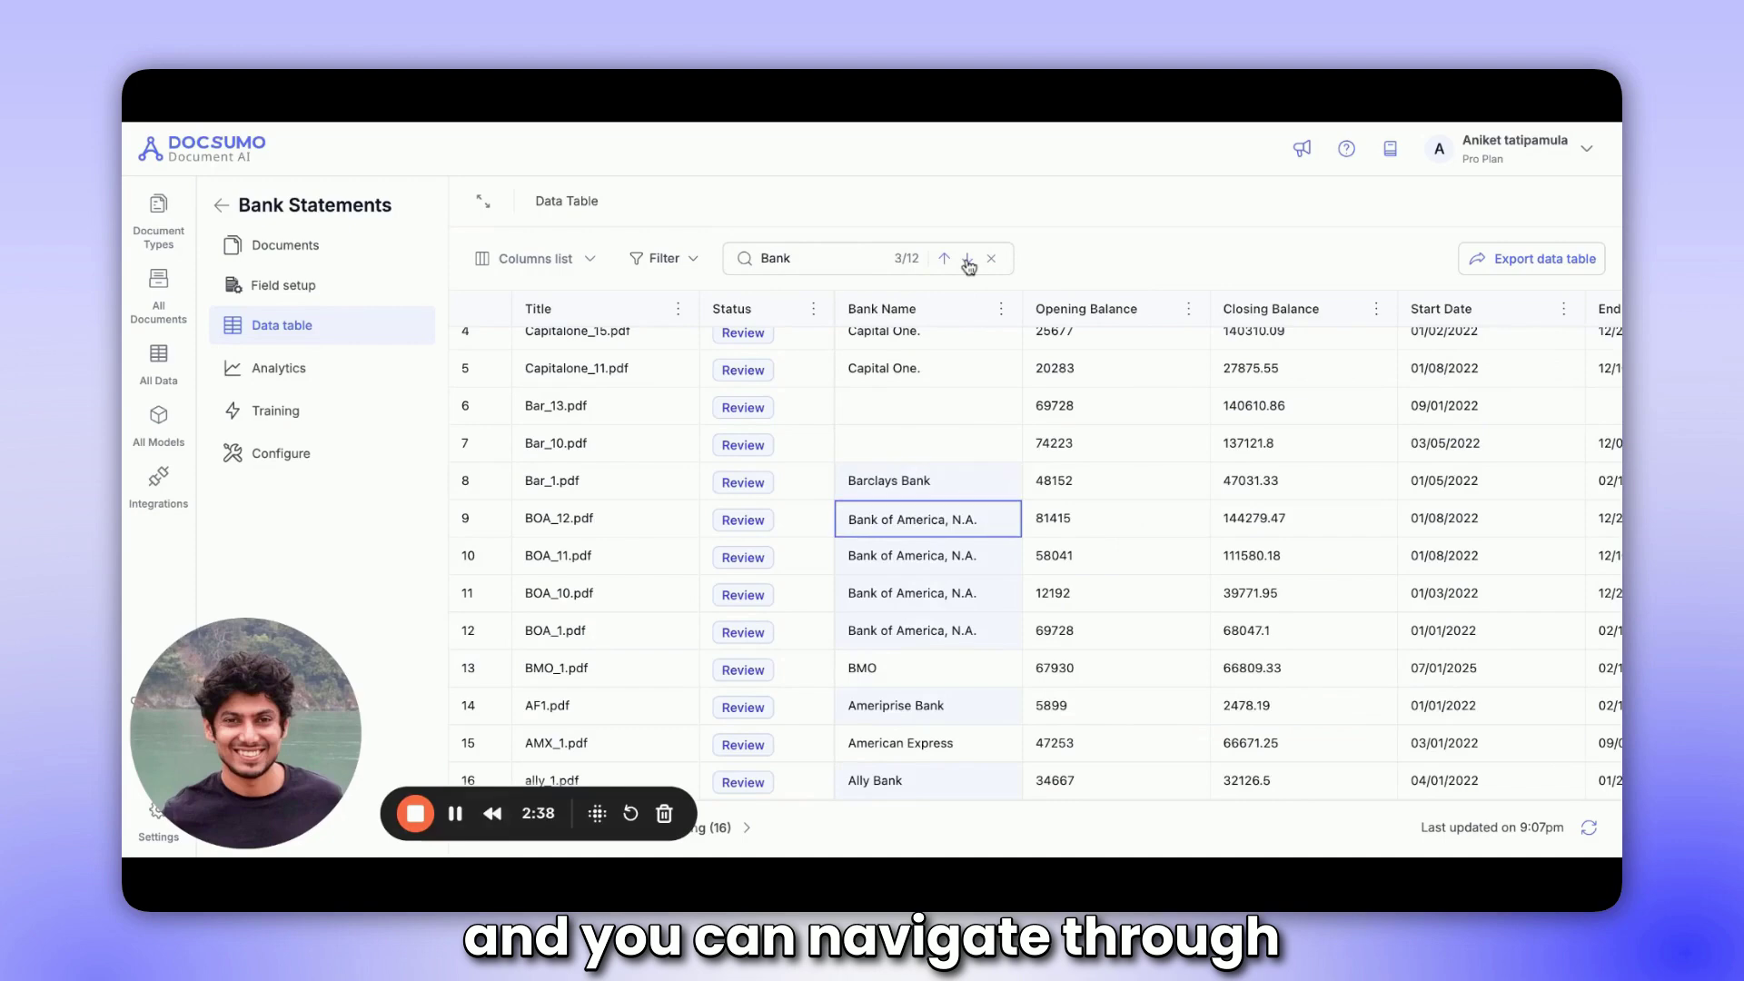
click(968, 258)
click(967, 259)
click(968, 259)
click(967, 259)
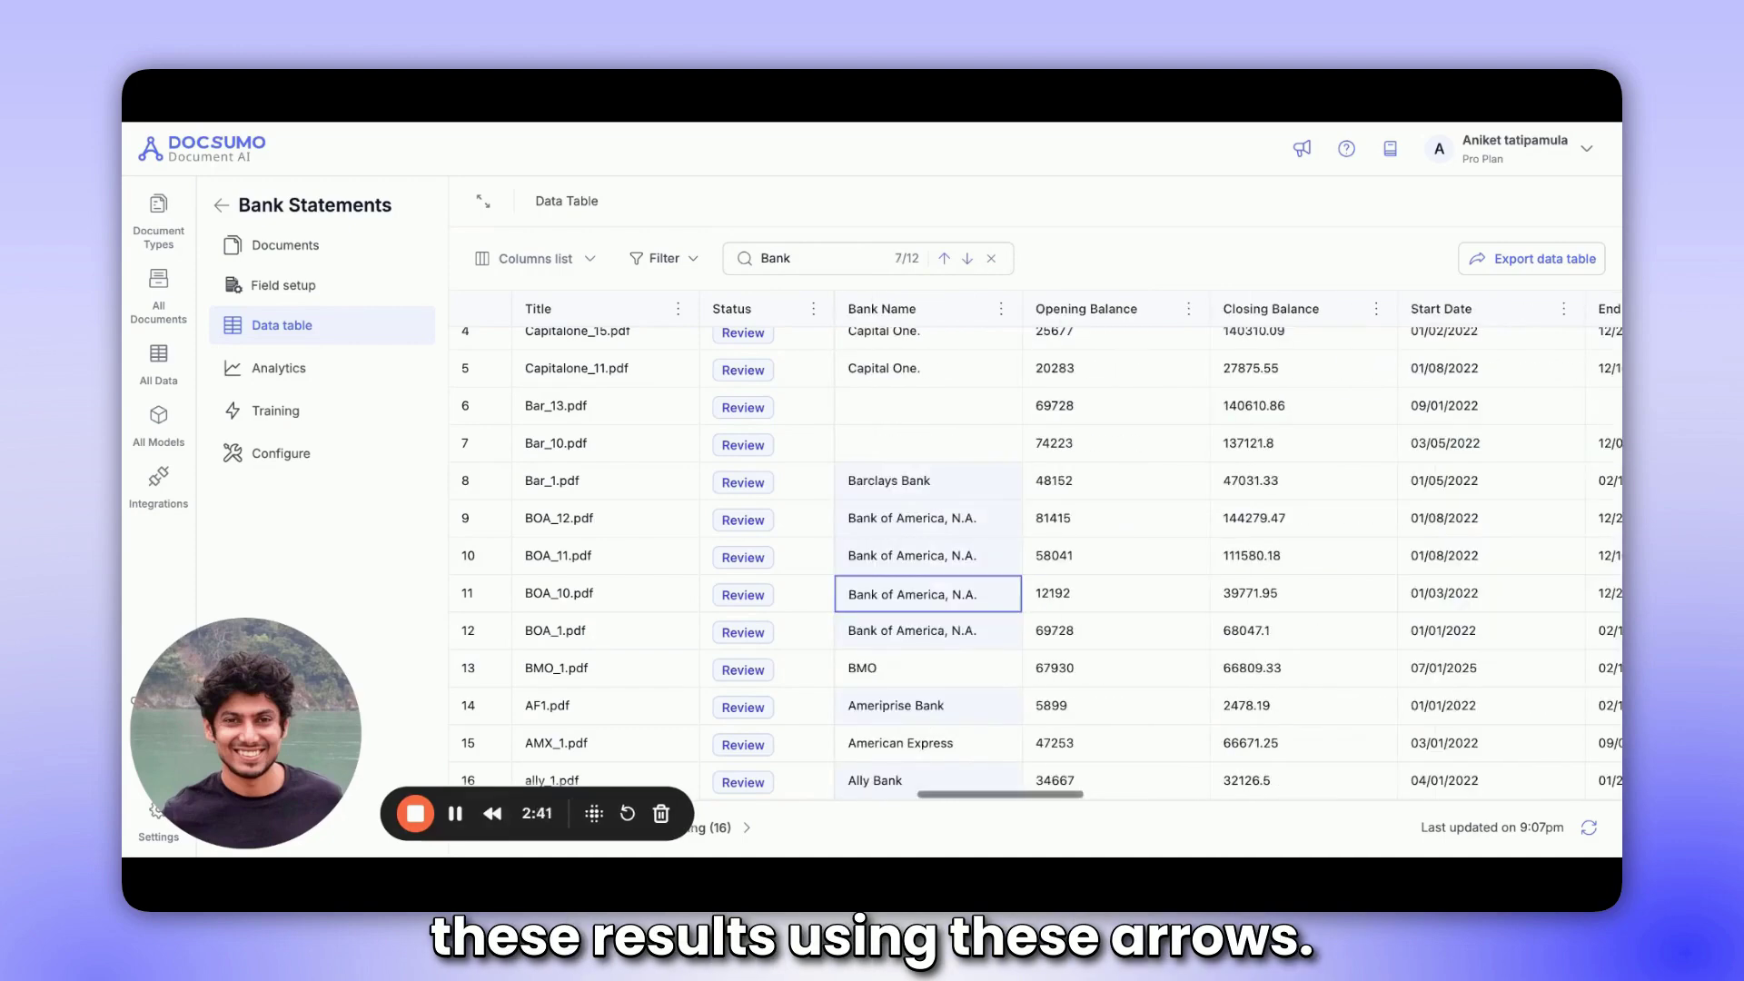
click(967, 259)
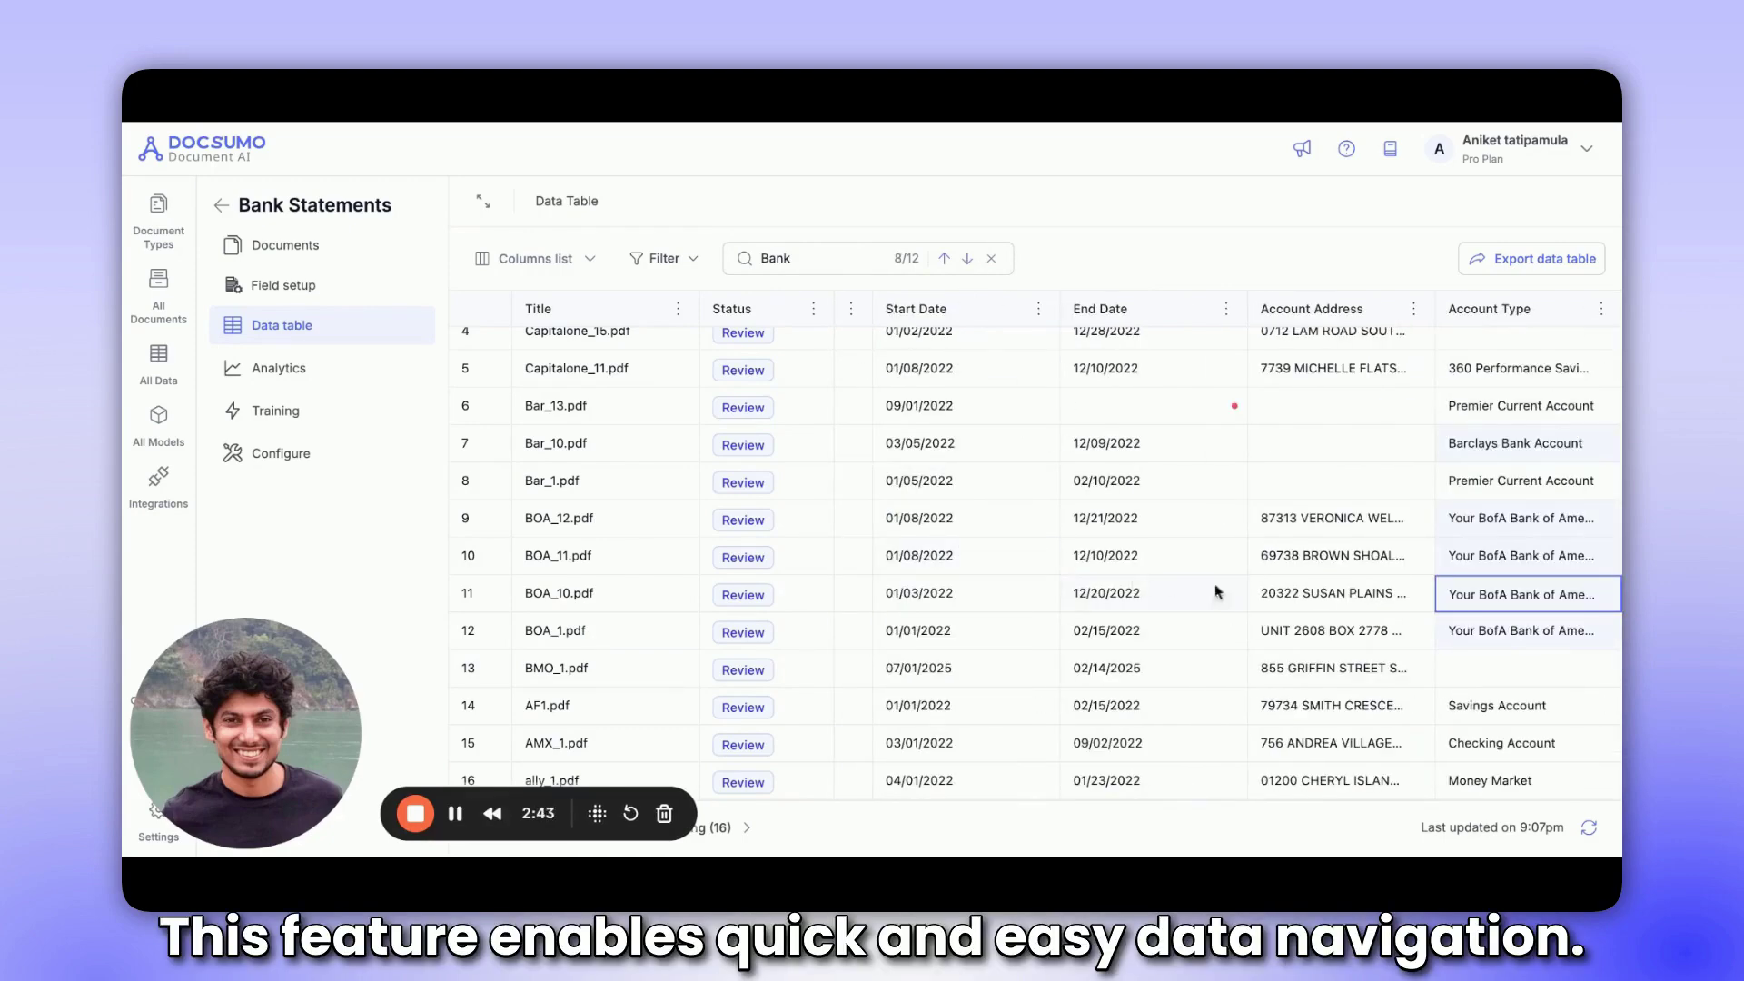
scroll(978, 608, left, 5)
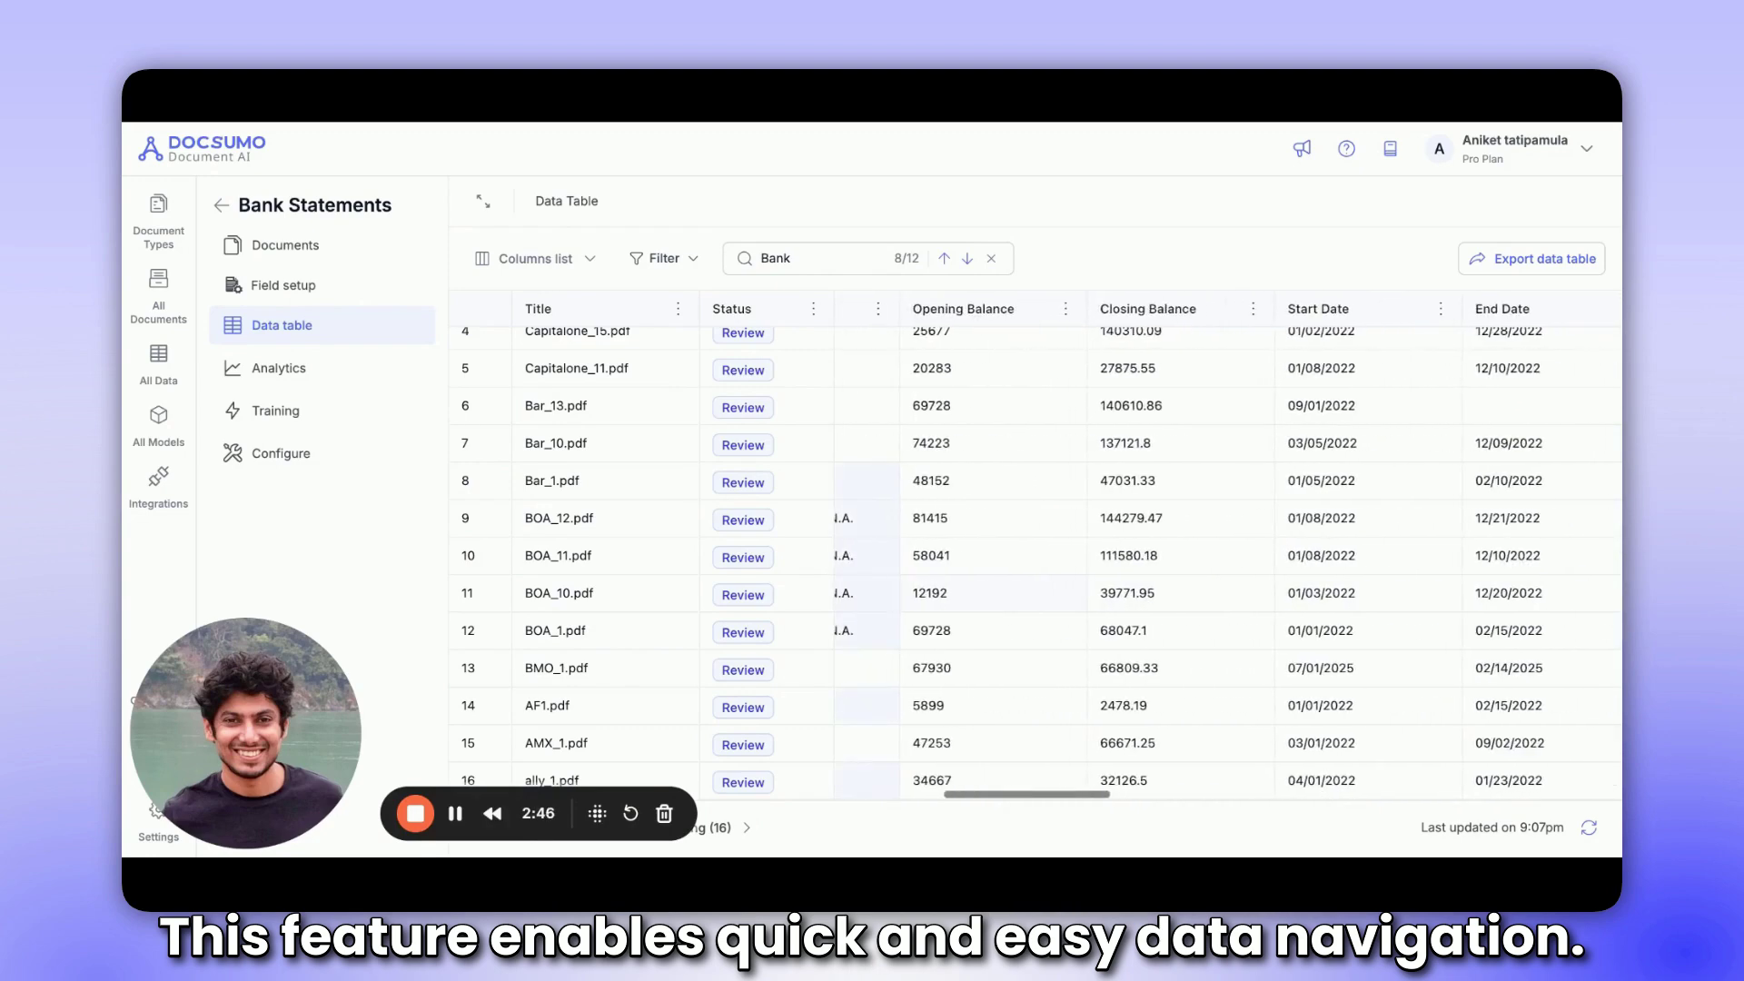
scroll(977, 609, left, 4)
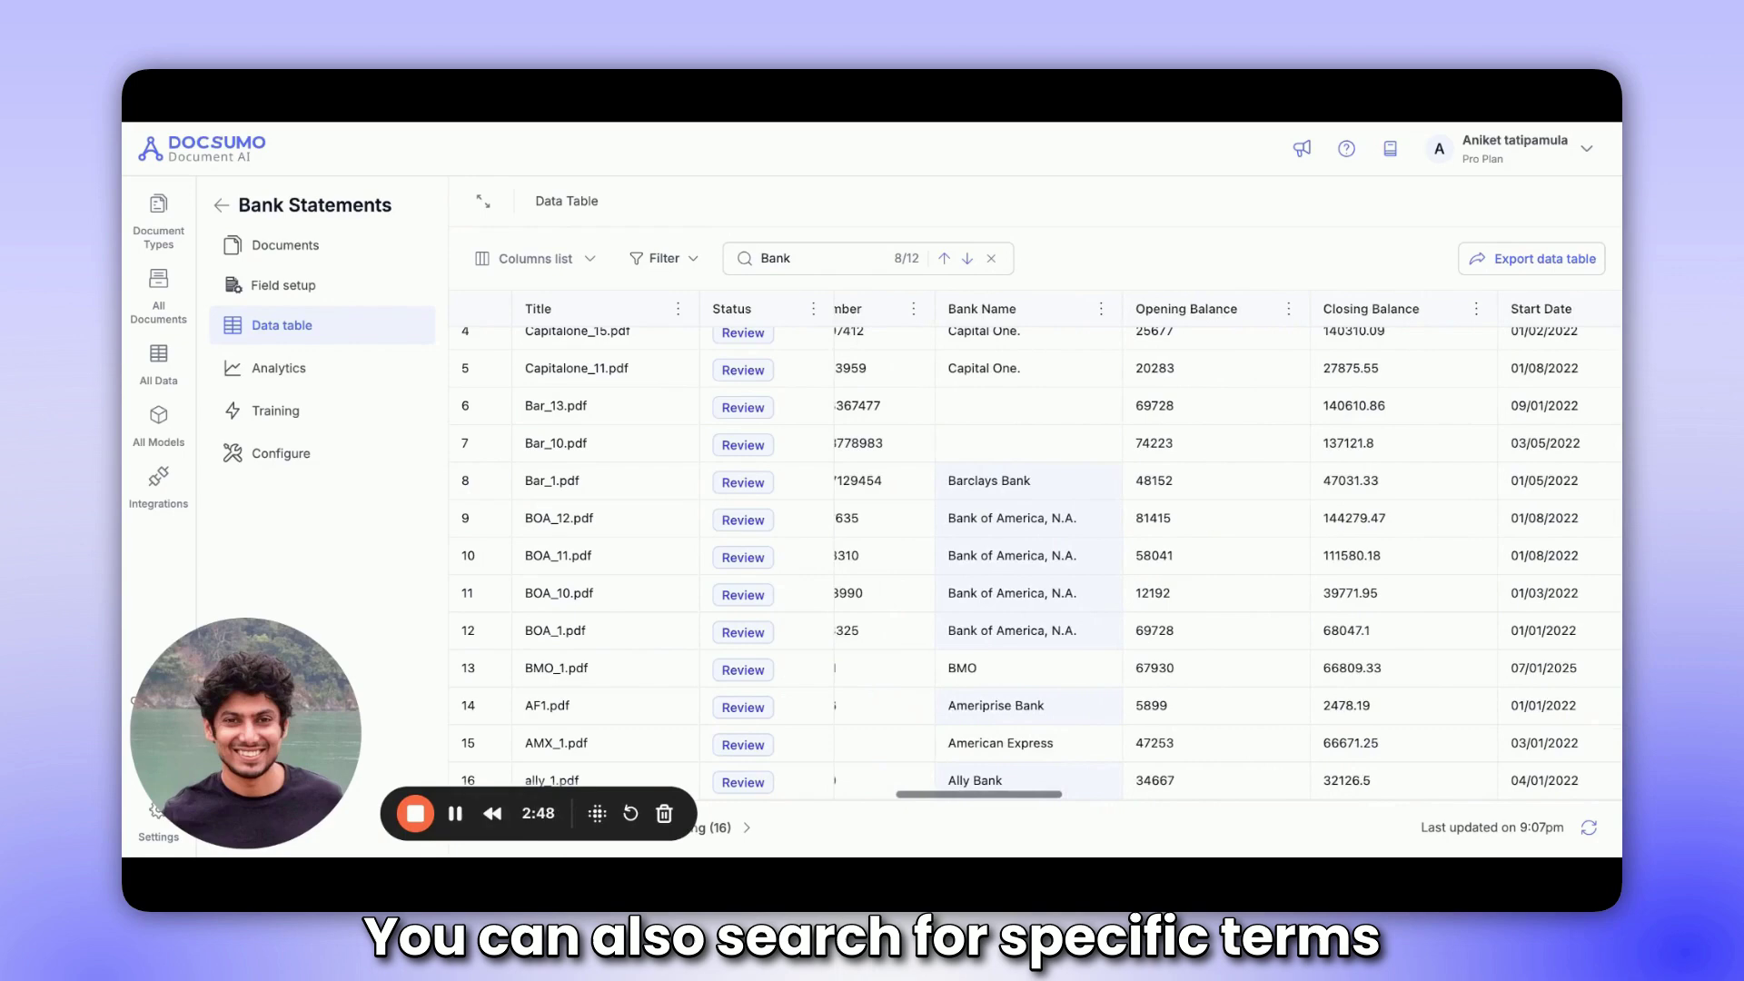
scroll(977, 609, left, 3)
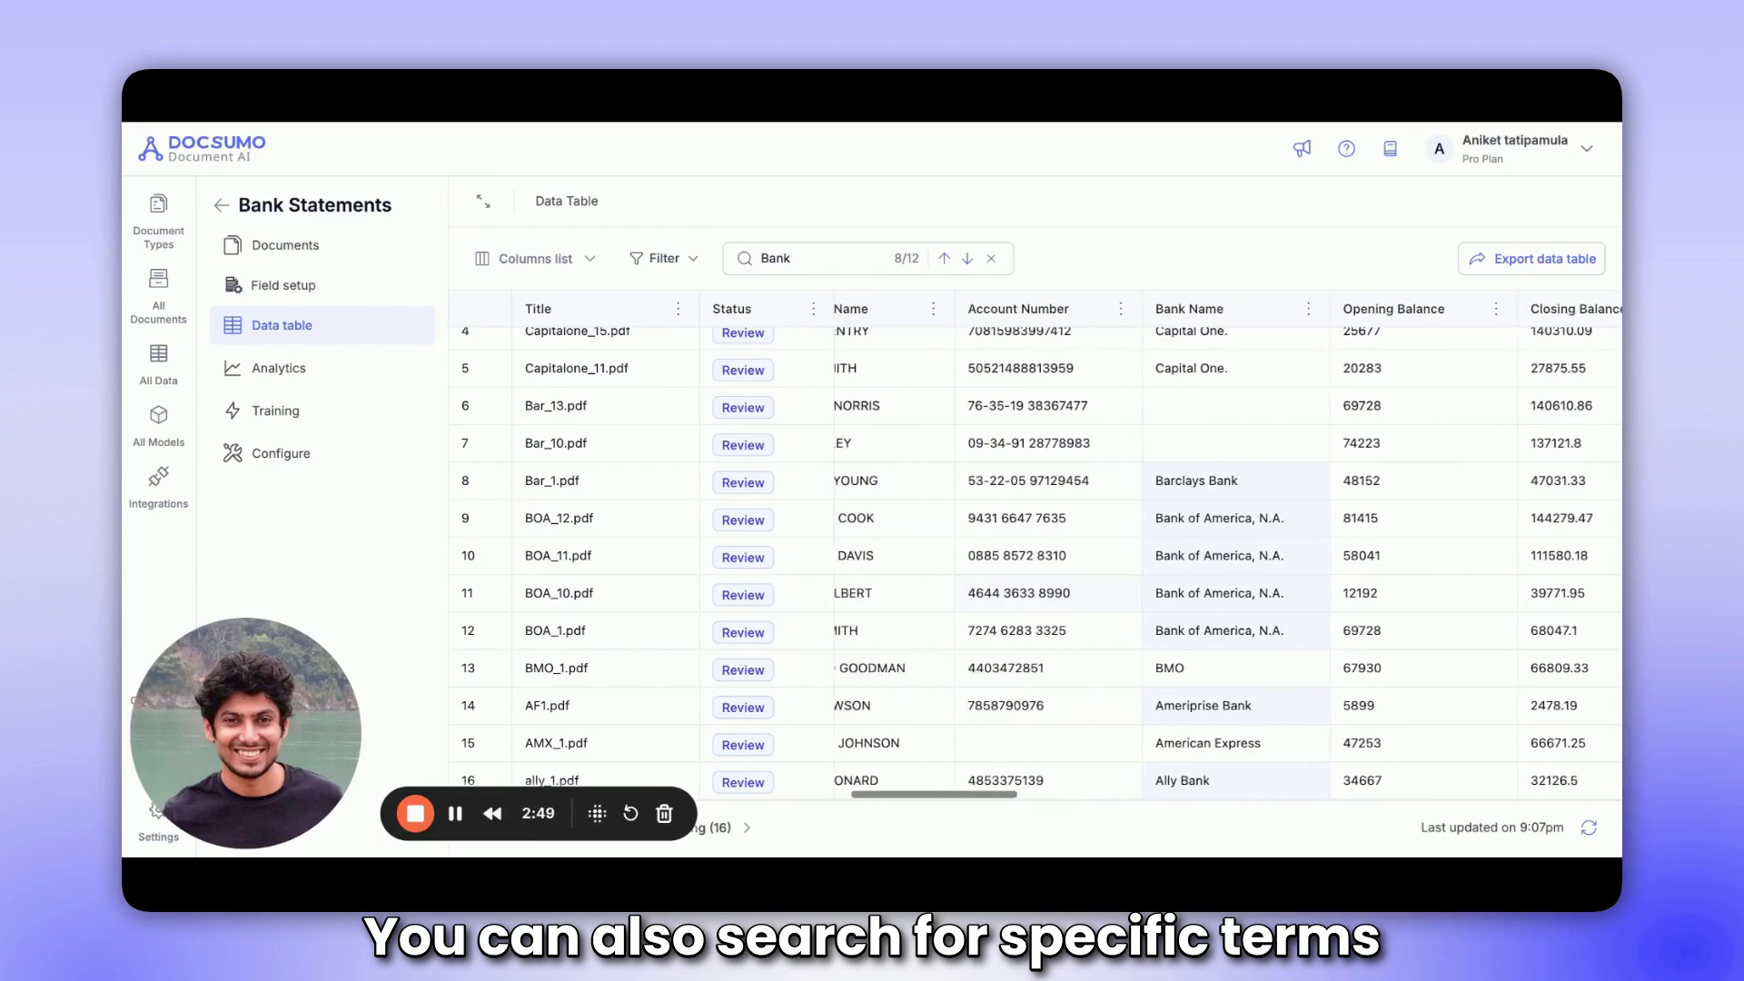
click(991, 259)
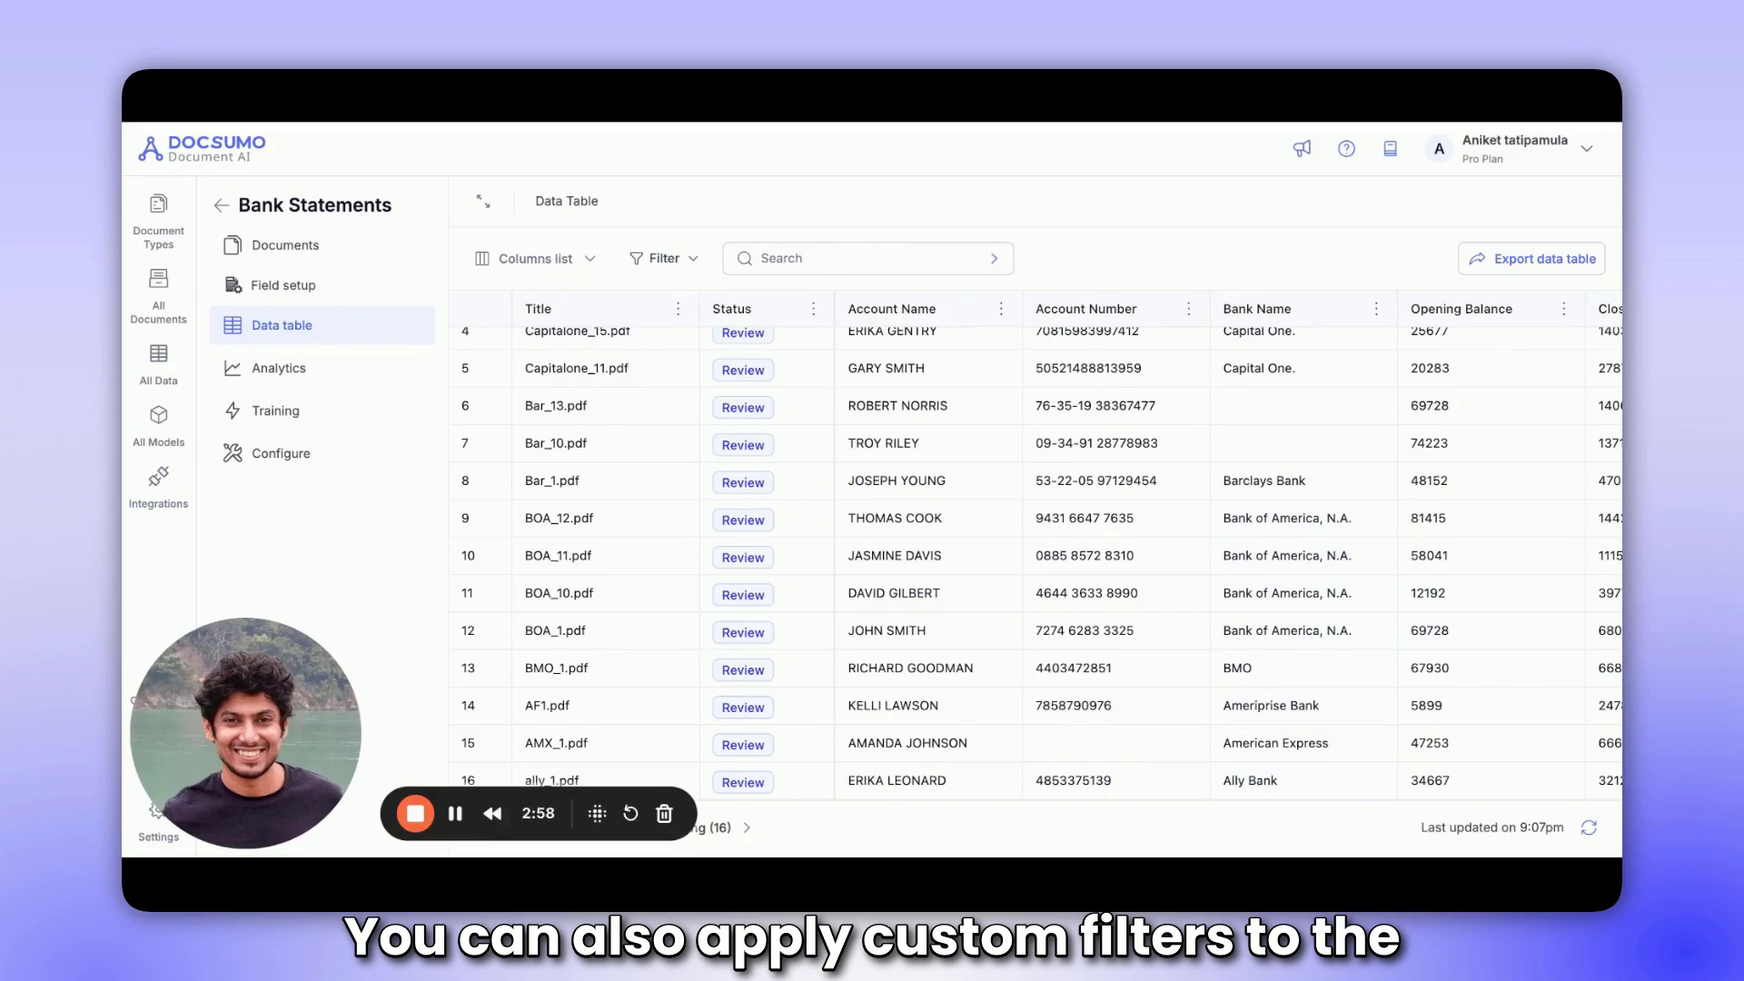
- Filter the table to Account Name containing the account holder's first name, leaving only BOA_10.pdf
click(670, 263)
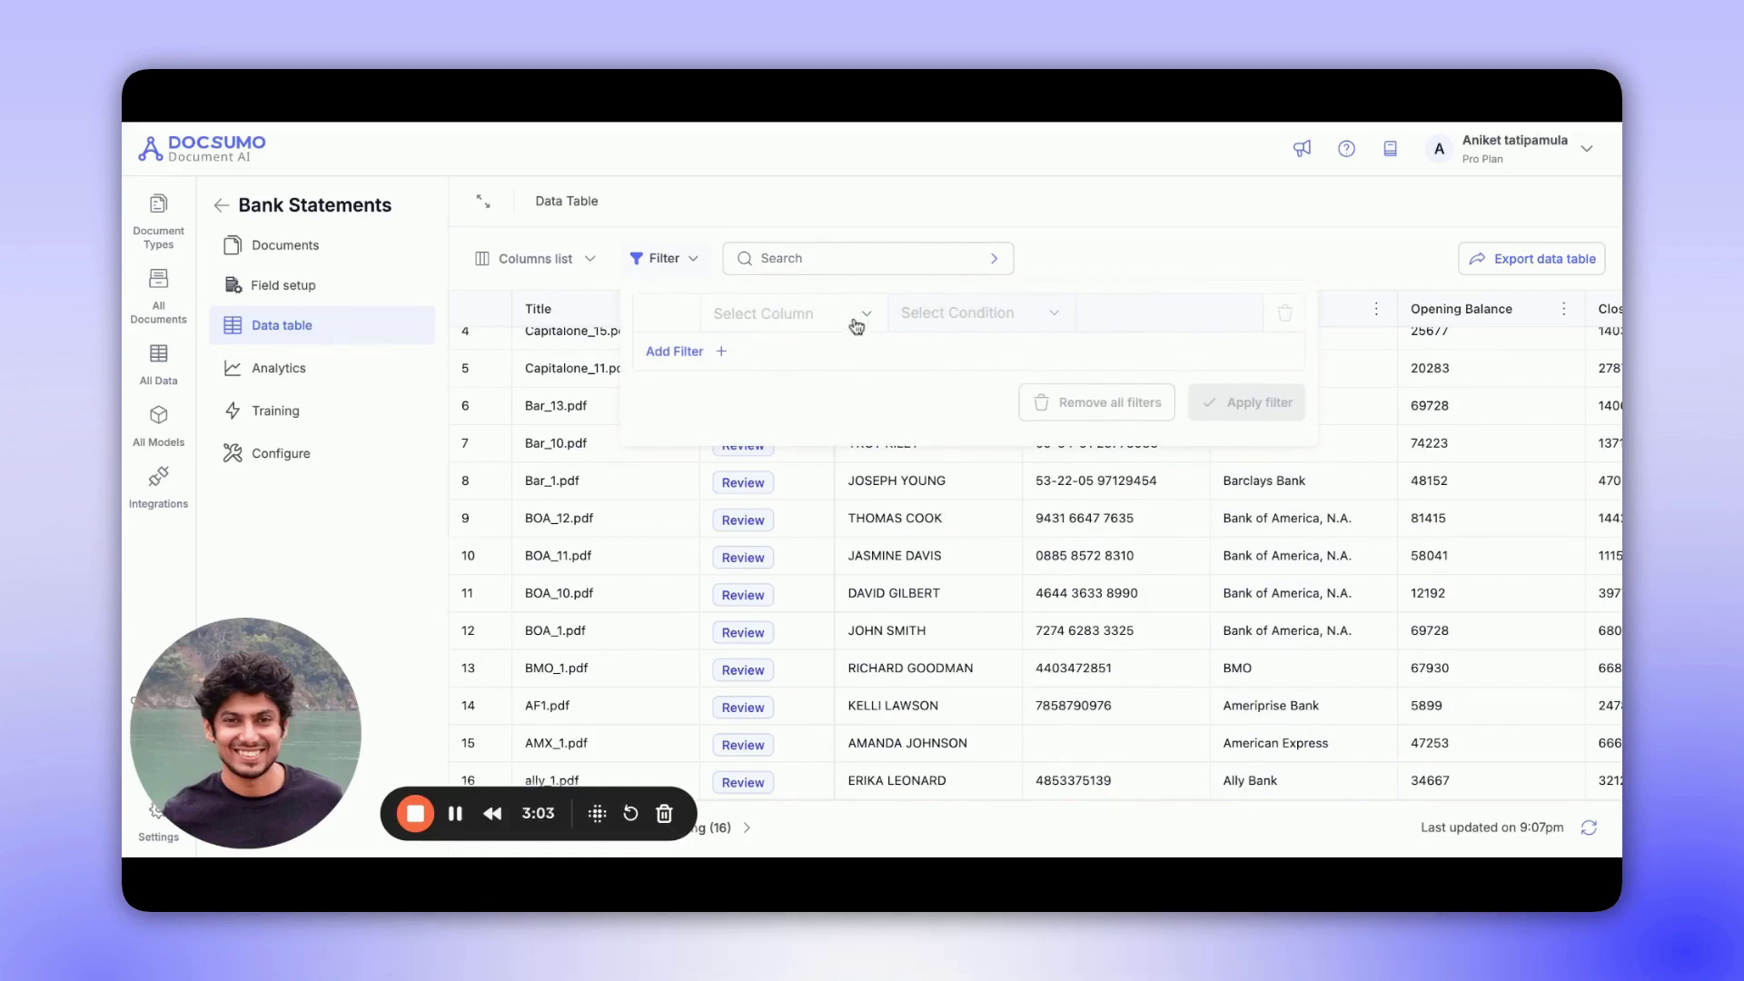
click(818, 323)
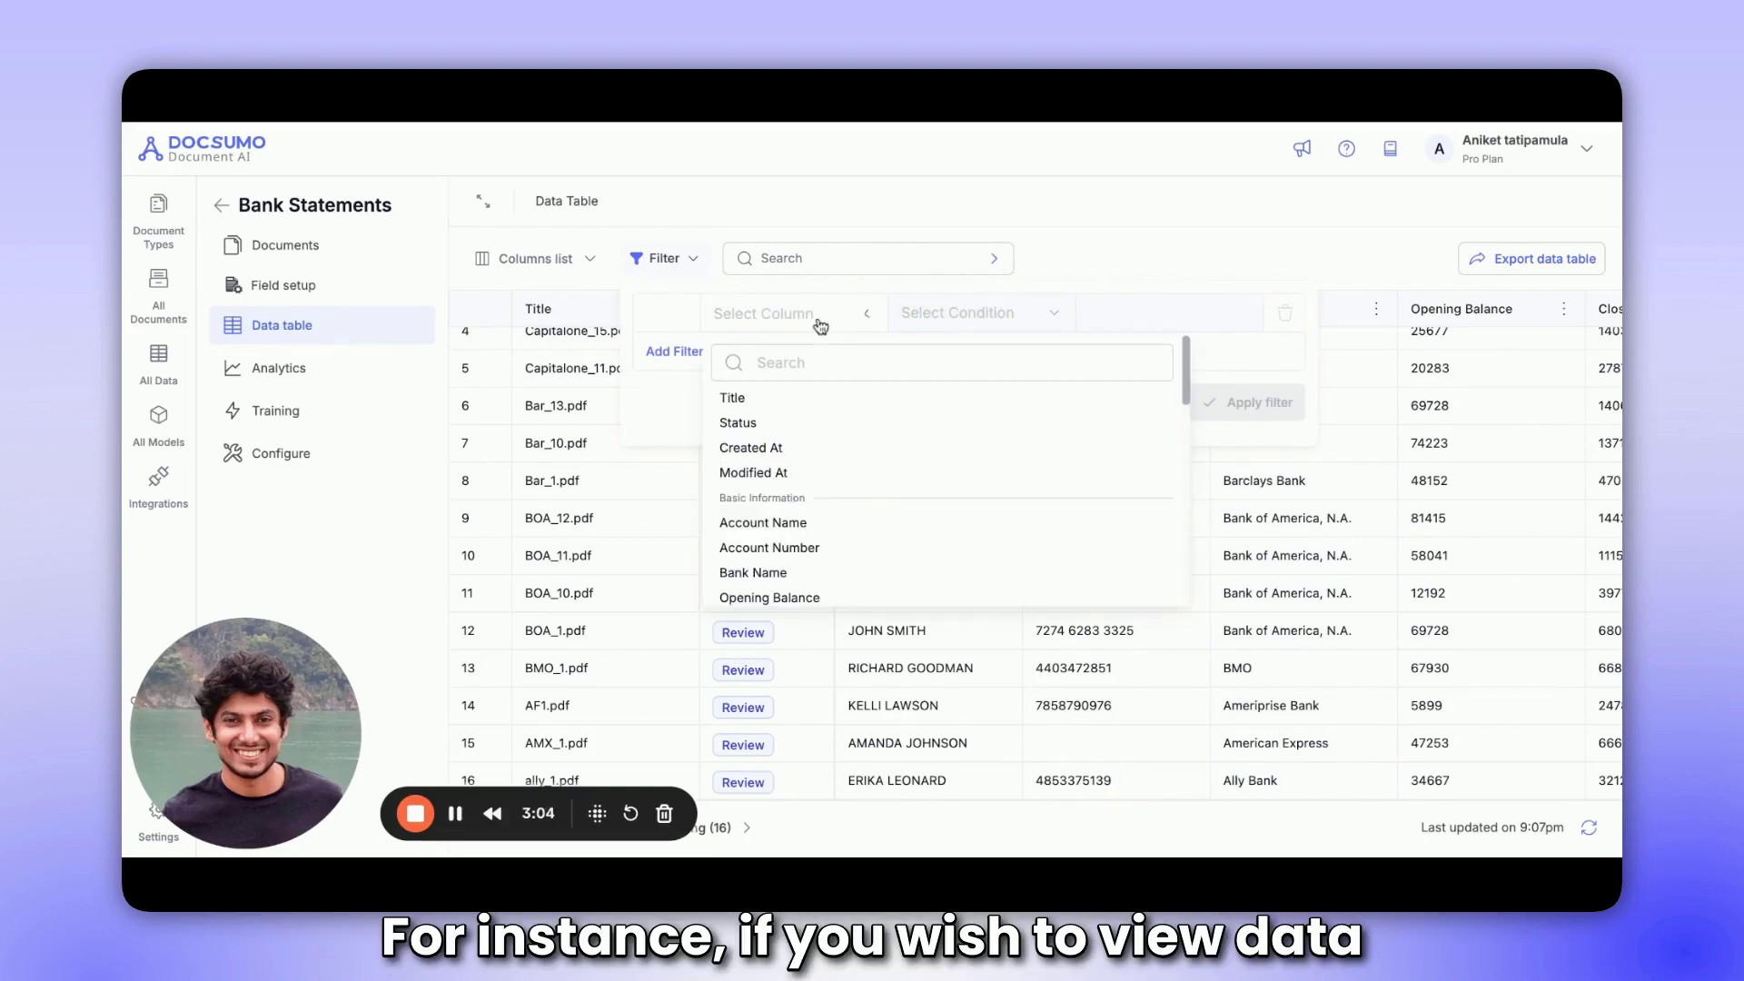
scroll(754, 531, down, 1)
click(763, 514)
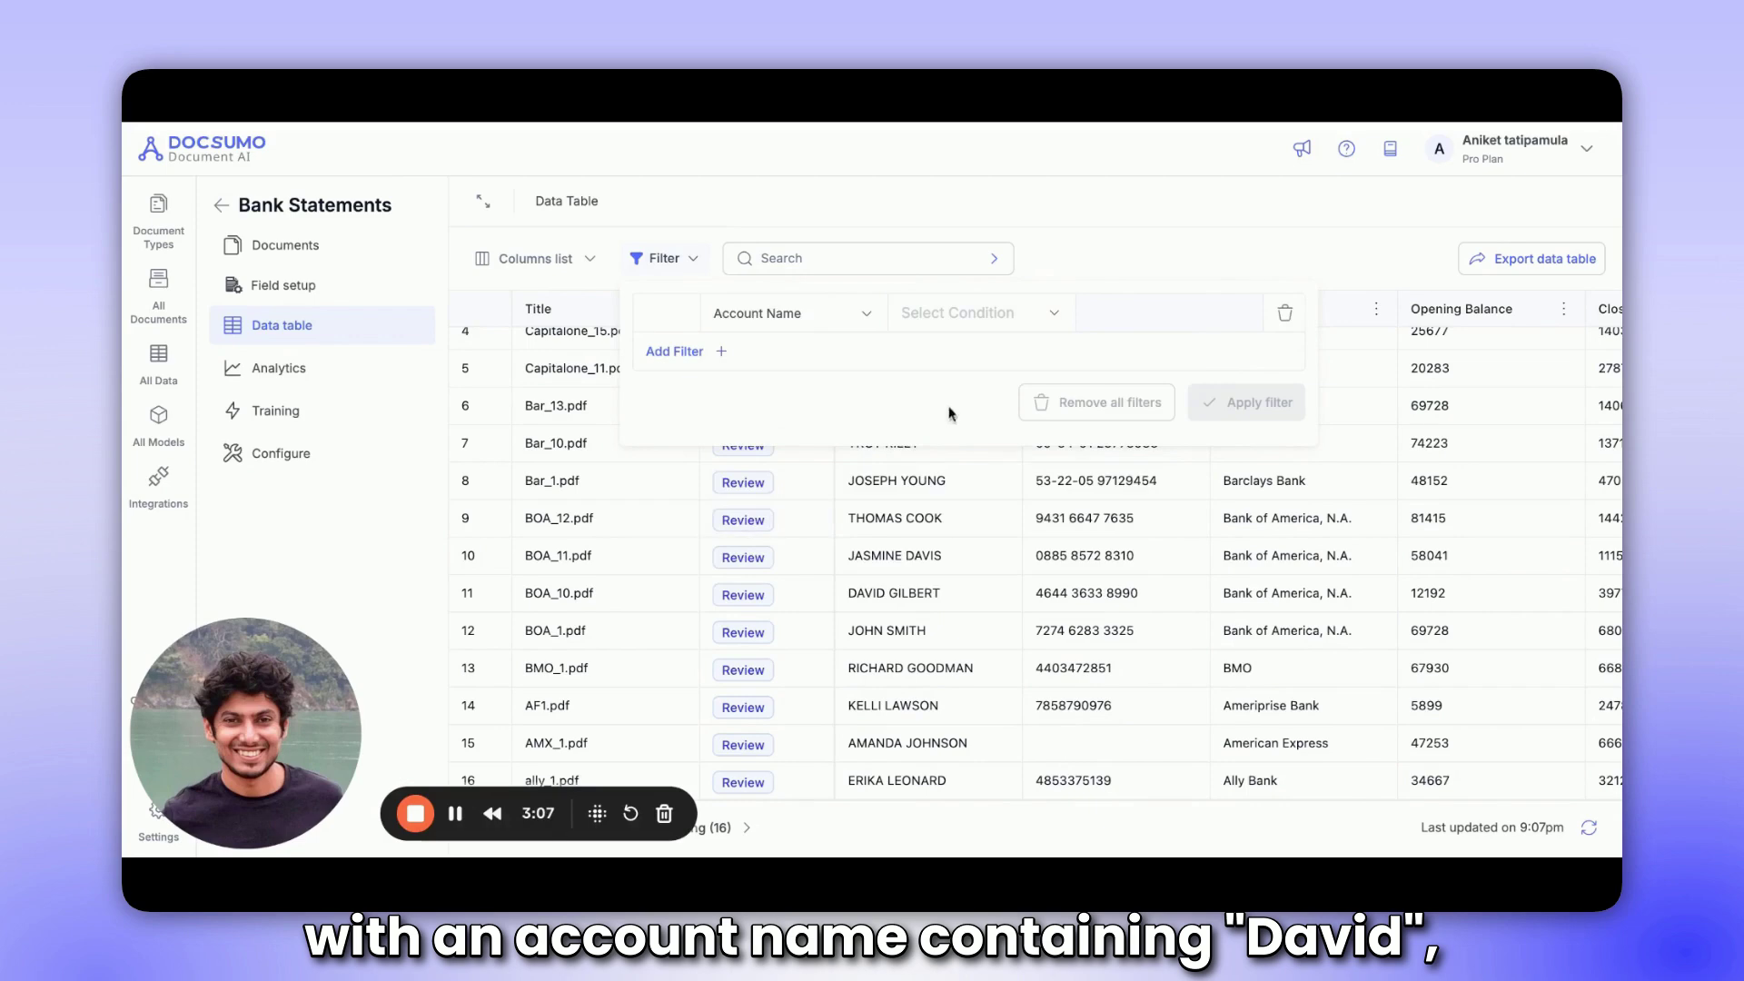
click(995, 317)
click(950, 356)
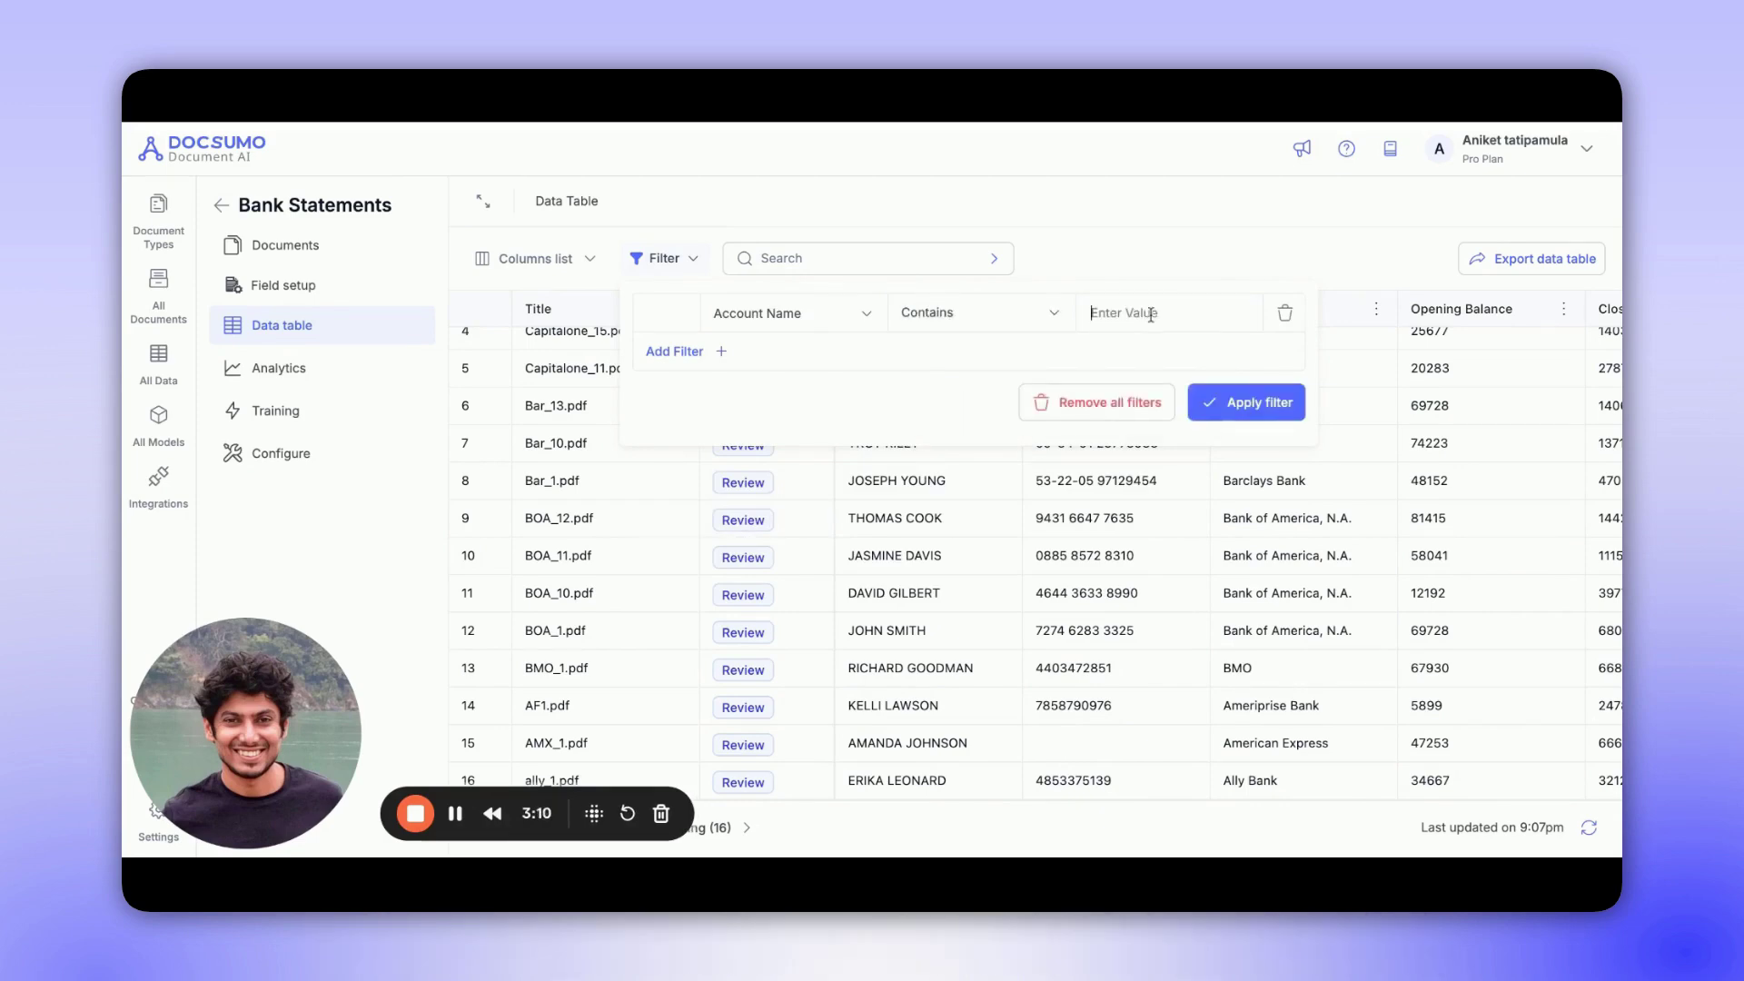
click(1151, 314)
text(Da)
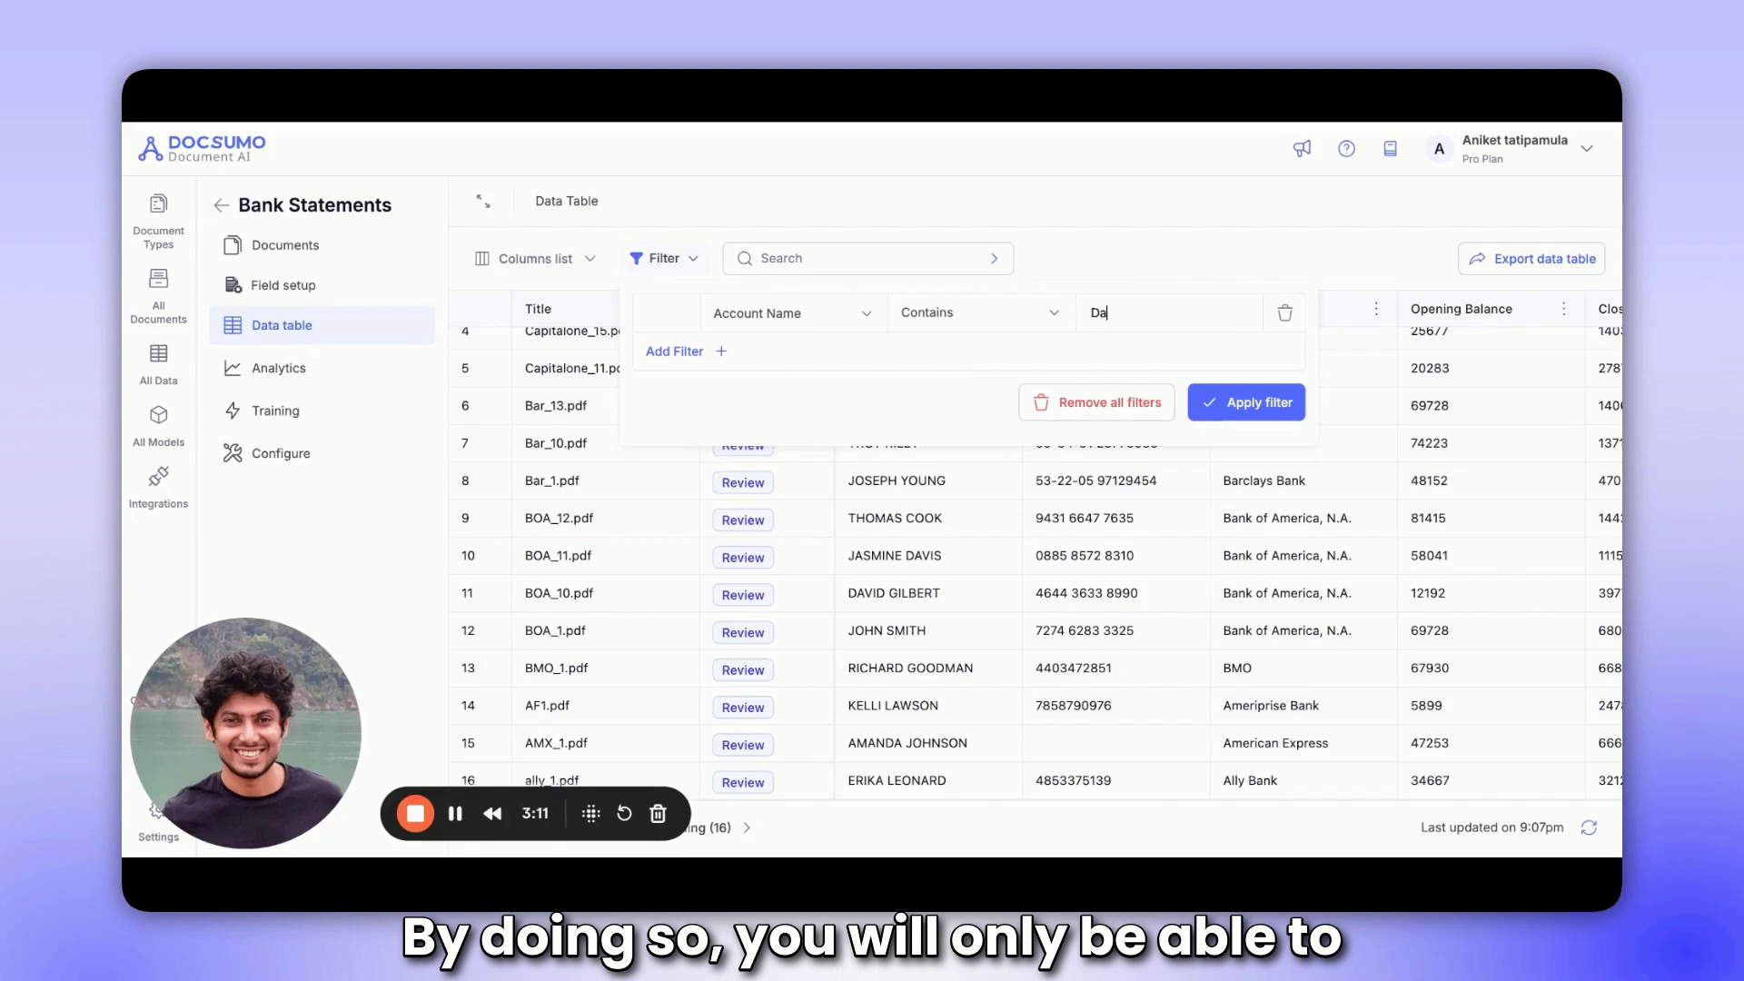
text(vid)
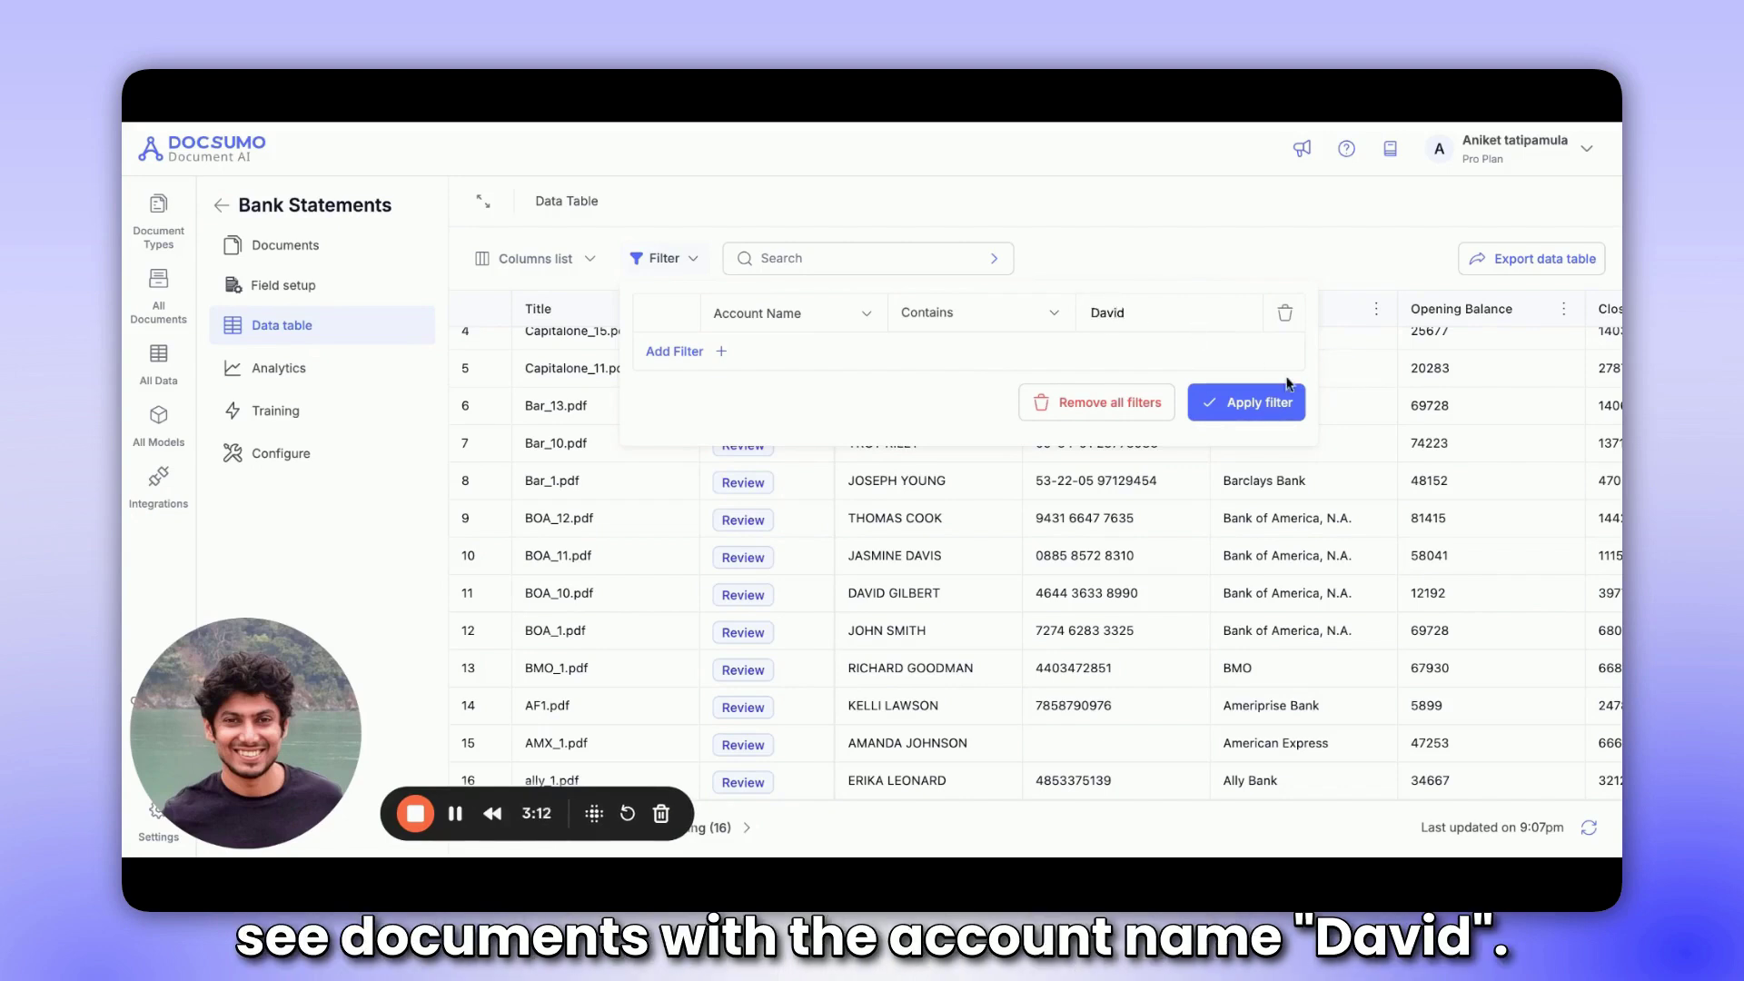
click(1215, 402)
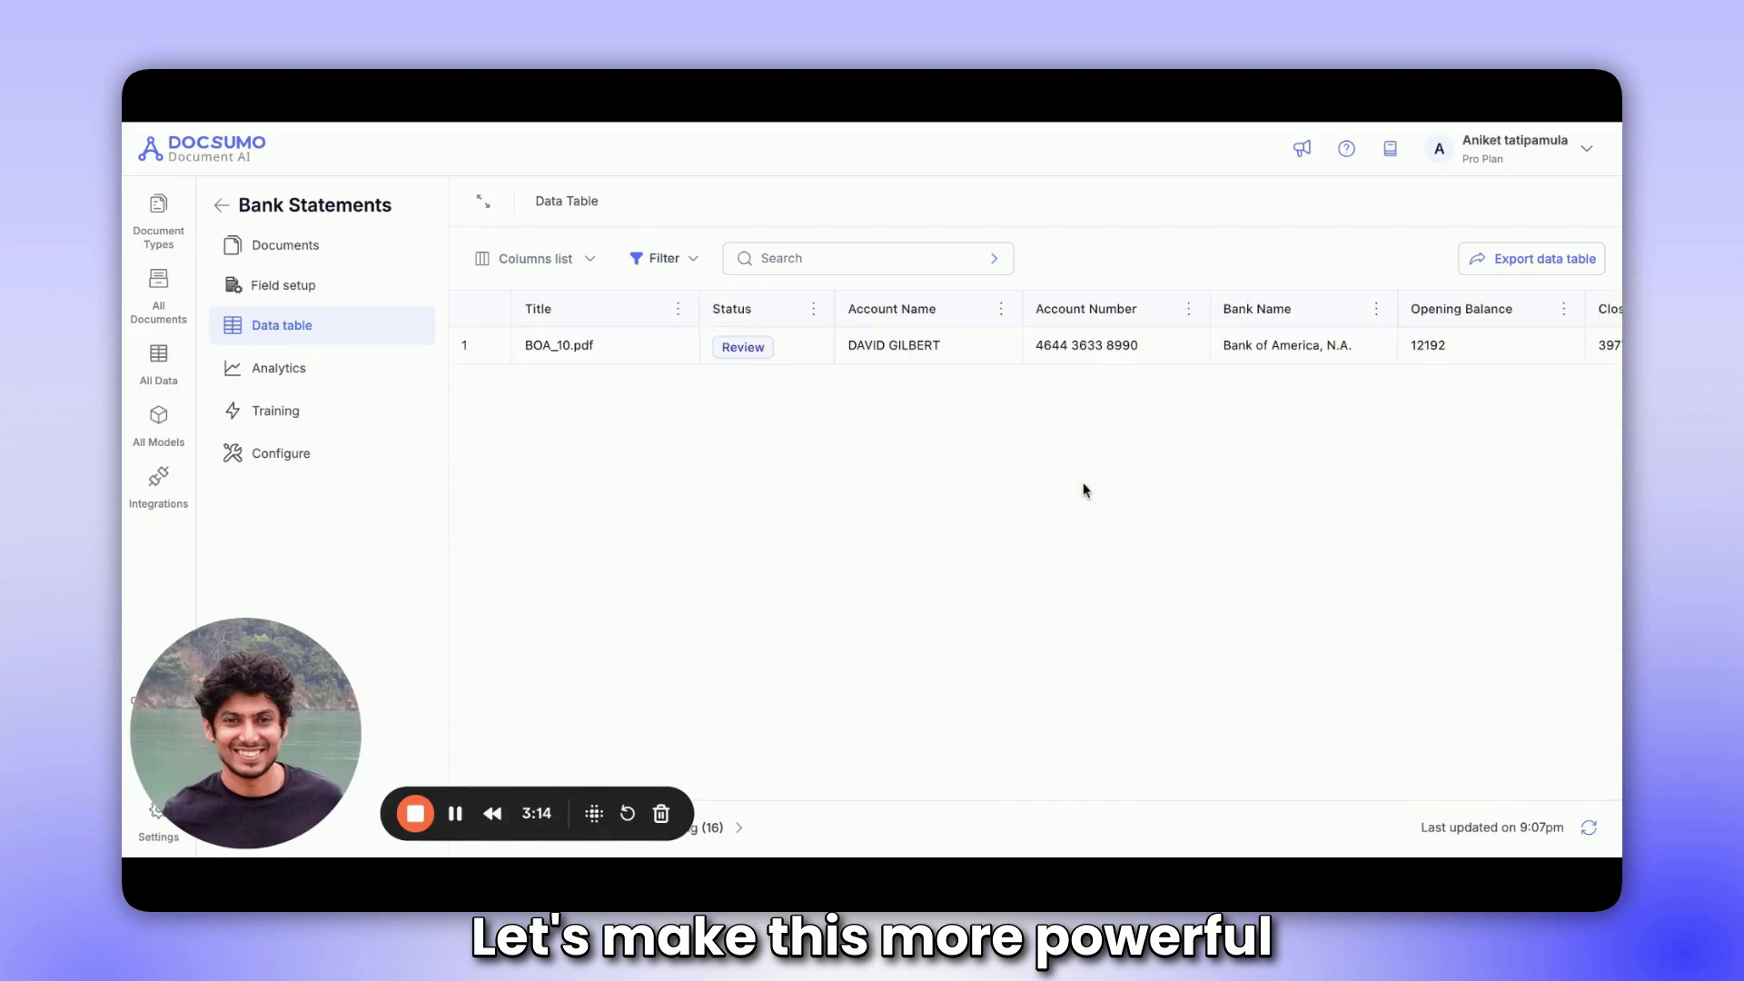
scroll(1181, 342, right, 10)
scroll(1181, 341, left, 10)
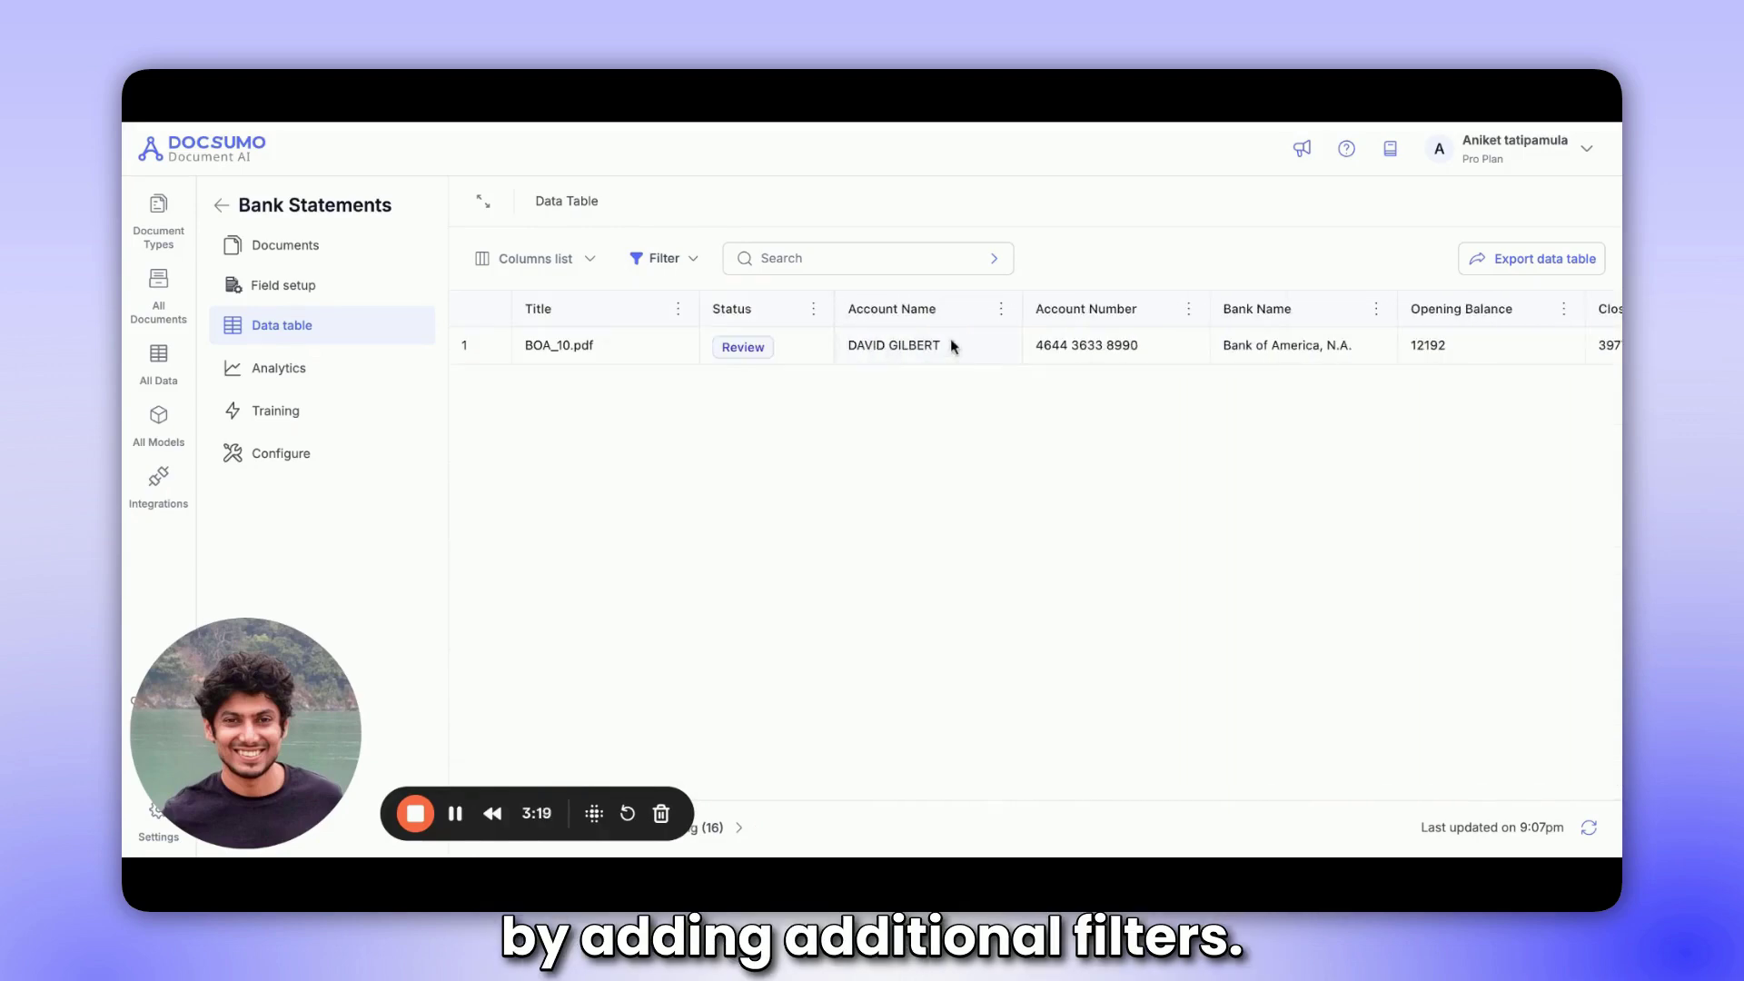
- Change the first filter to Bank Name contains 'Wells' and add a second filter row
click(677, 259)
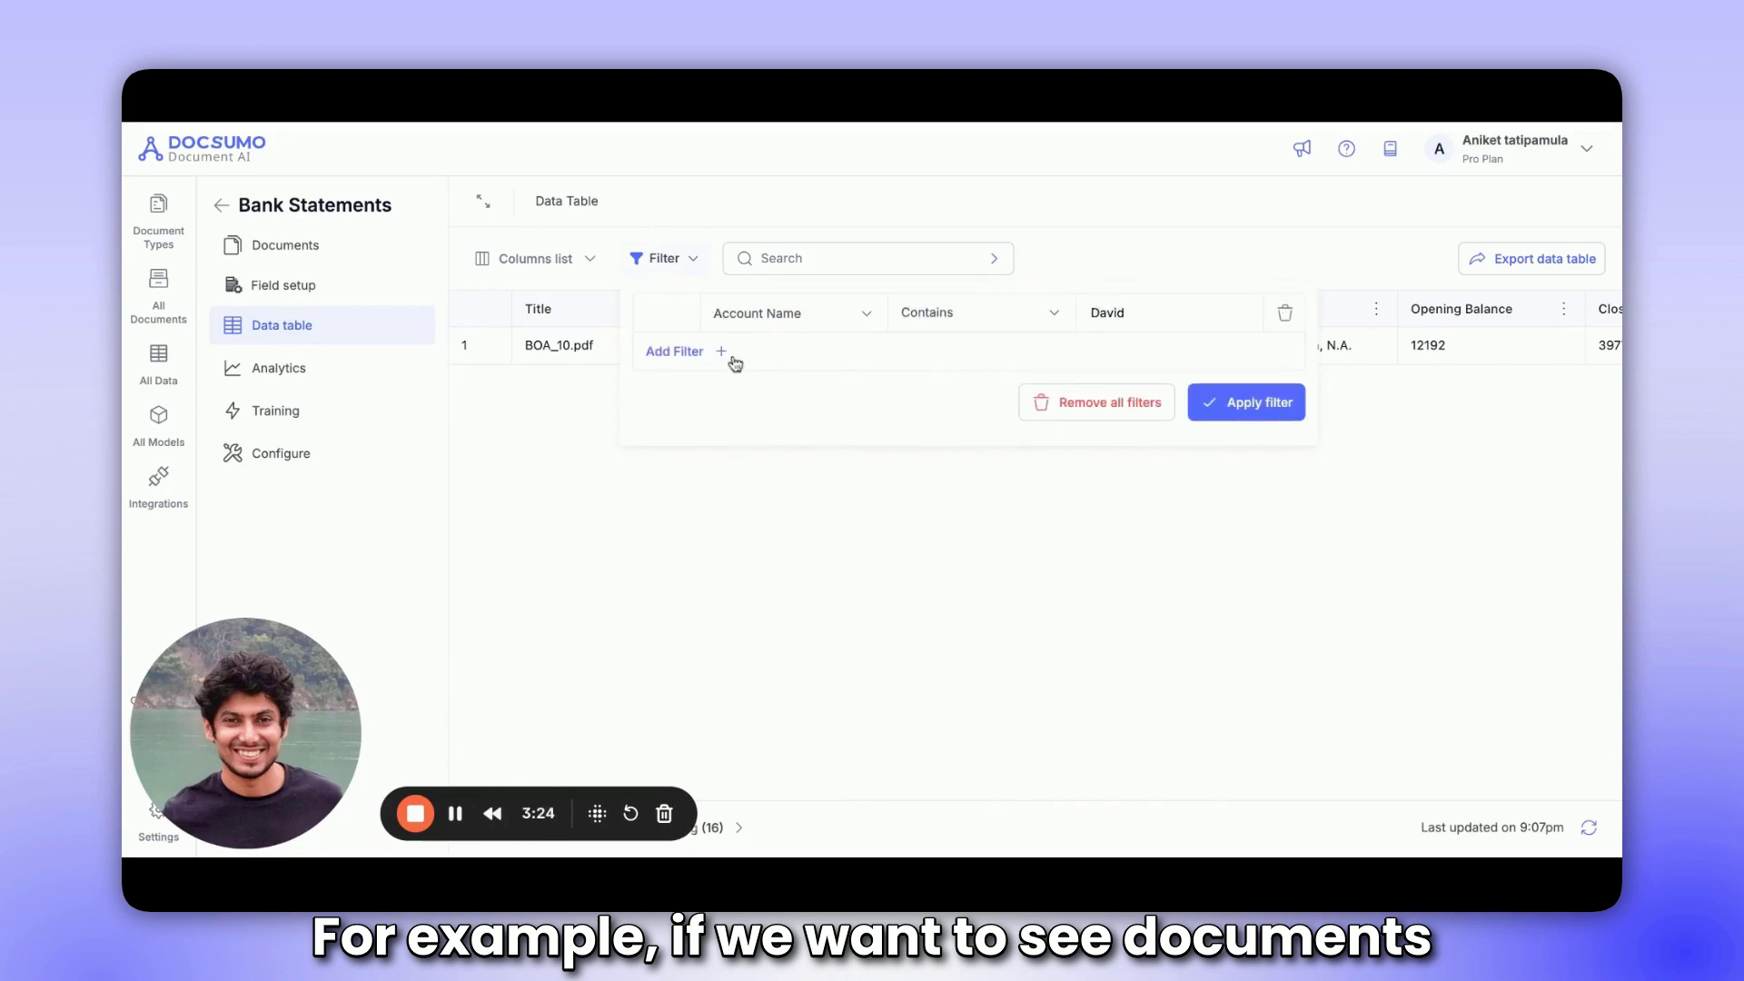
click(709, 354)
click(833, 347)
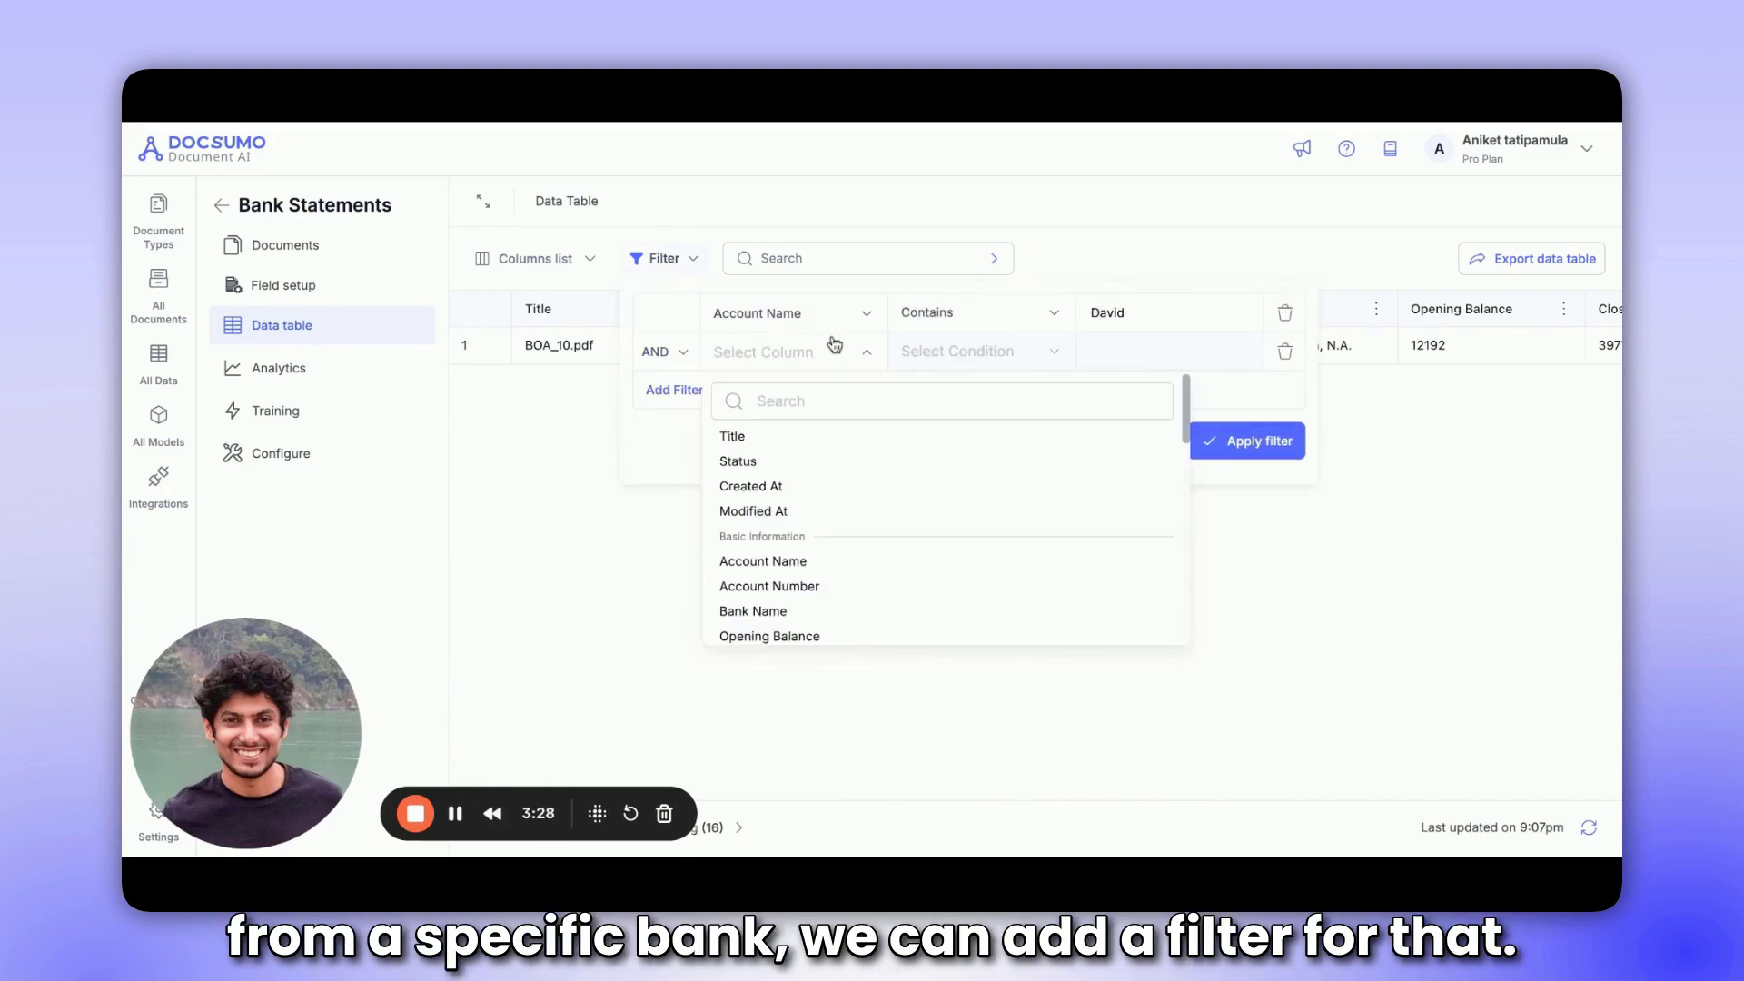
click(813, 326)
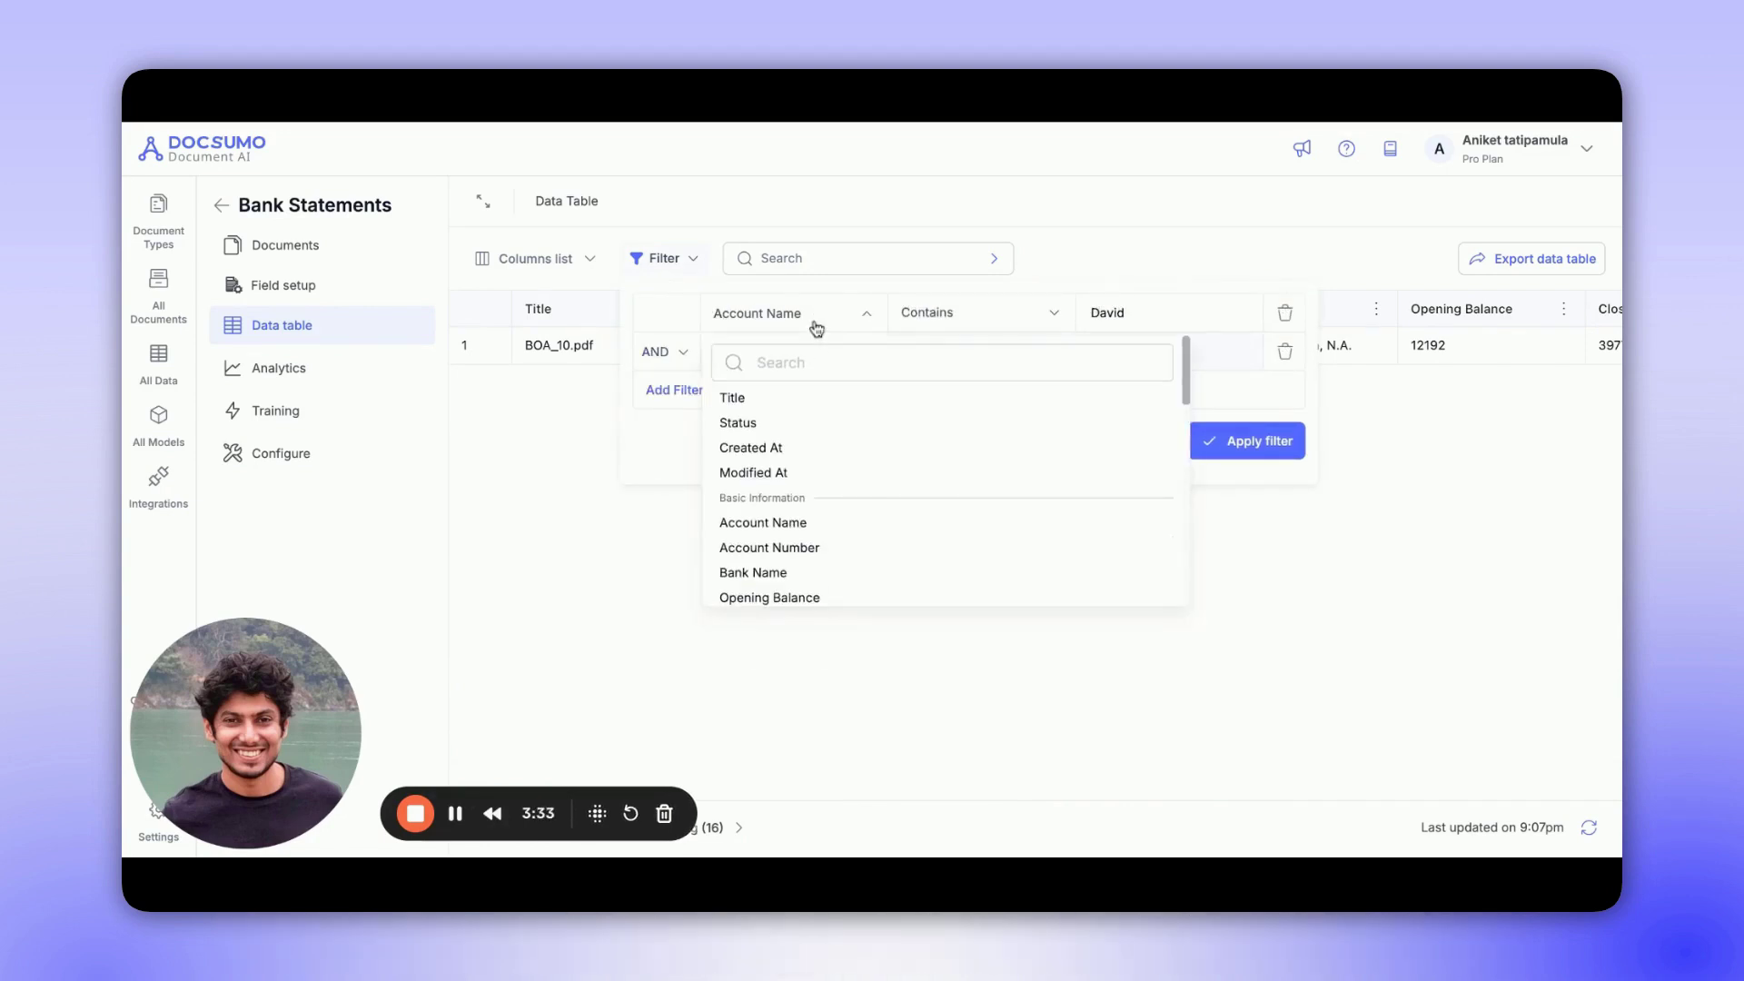
scroll(781, 473, down, 2)
click(771, 432)
click(988, 322)
click(958, 356)
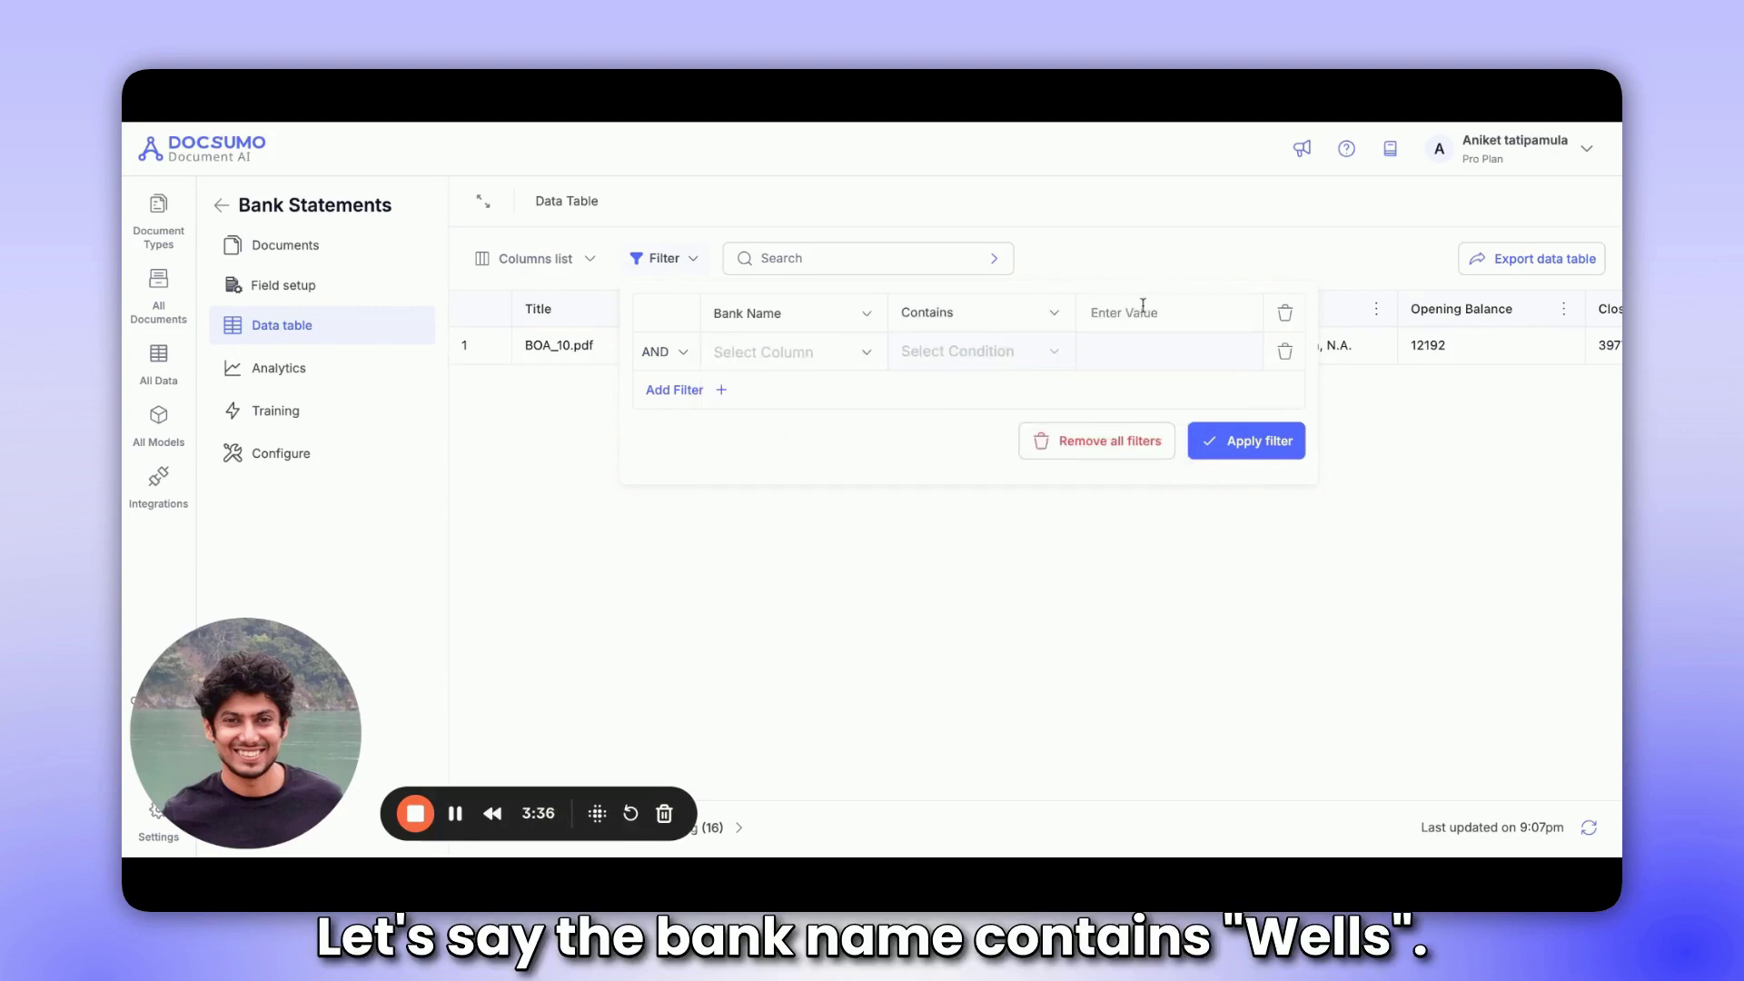
click(1143, 307)
text(Wells)
- Set the second filter to Opening Balance greater than 1000 and apply, leaving WelF_2.pdf and WelF_15.pdf
click(798, 353)
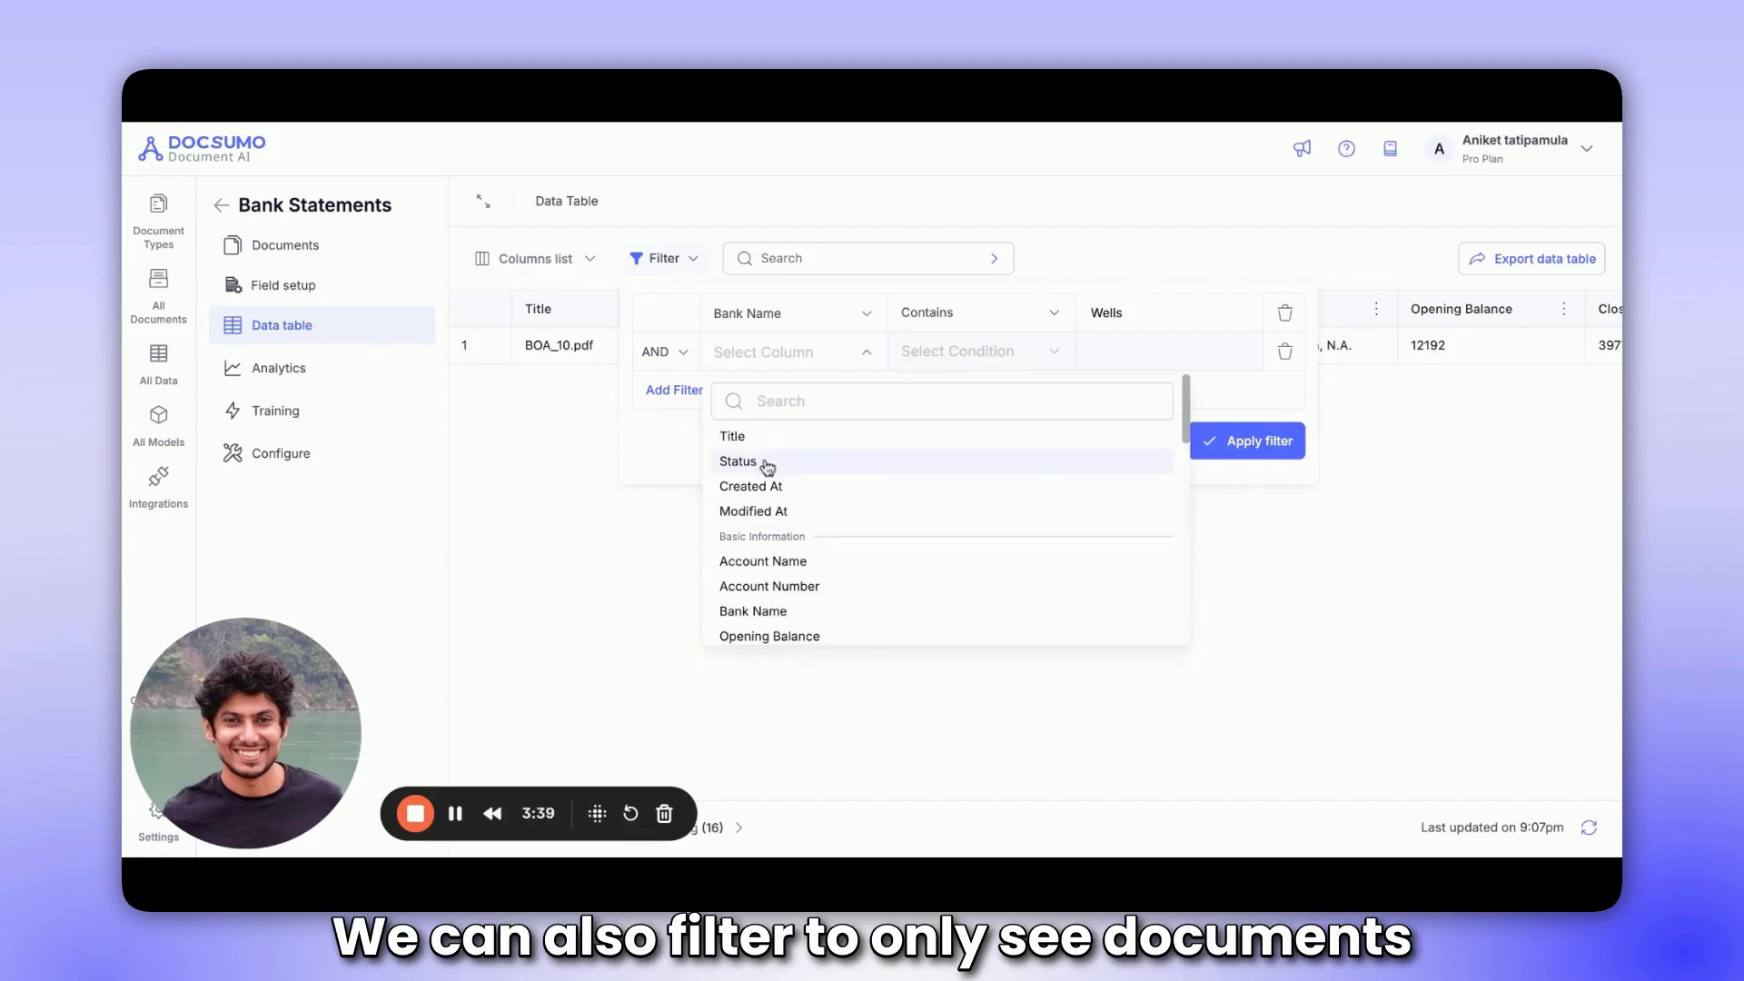
scroll(763, 545, down, 3)
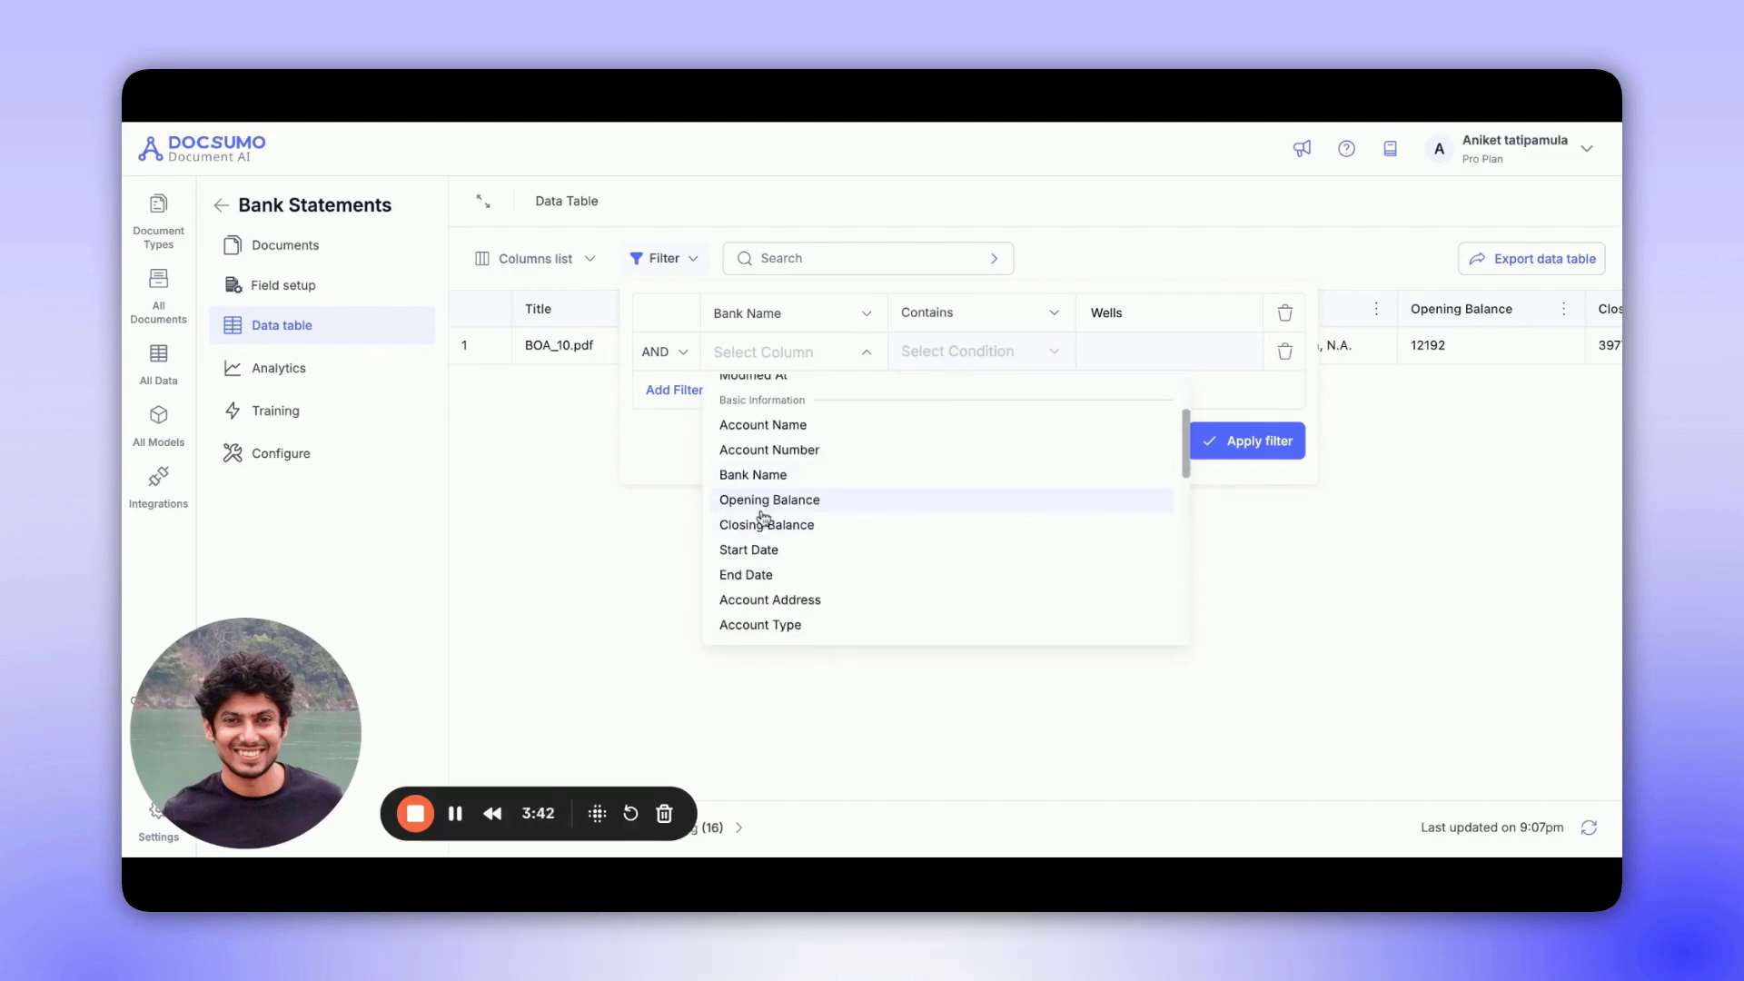
click(760, 502)
click(960, 360)
click(953, 401)
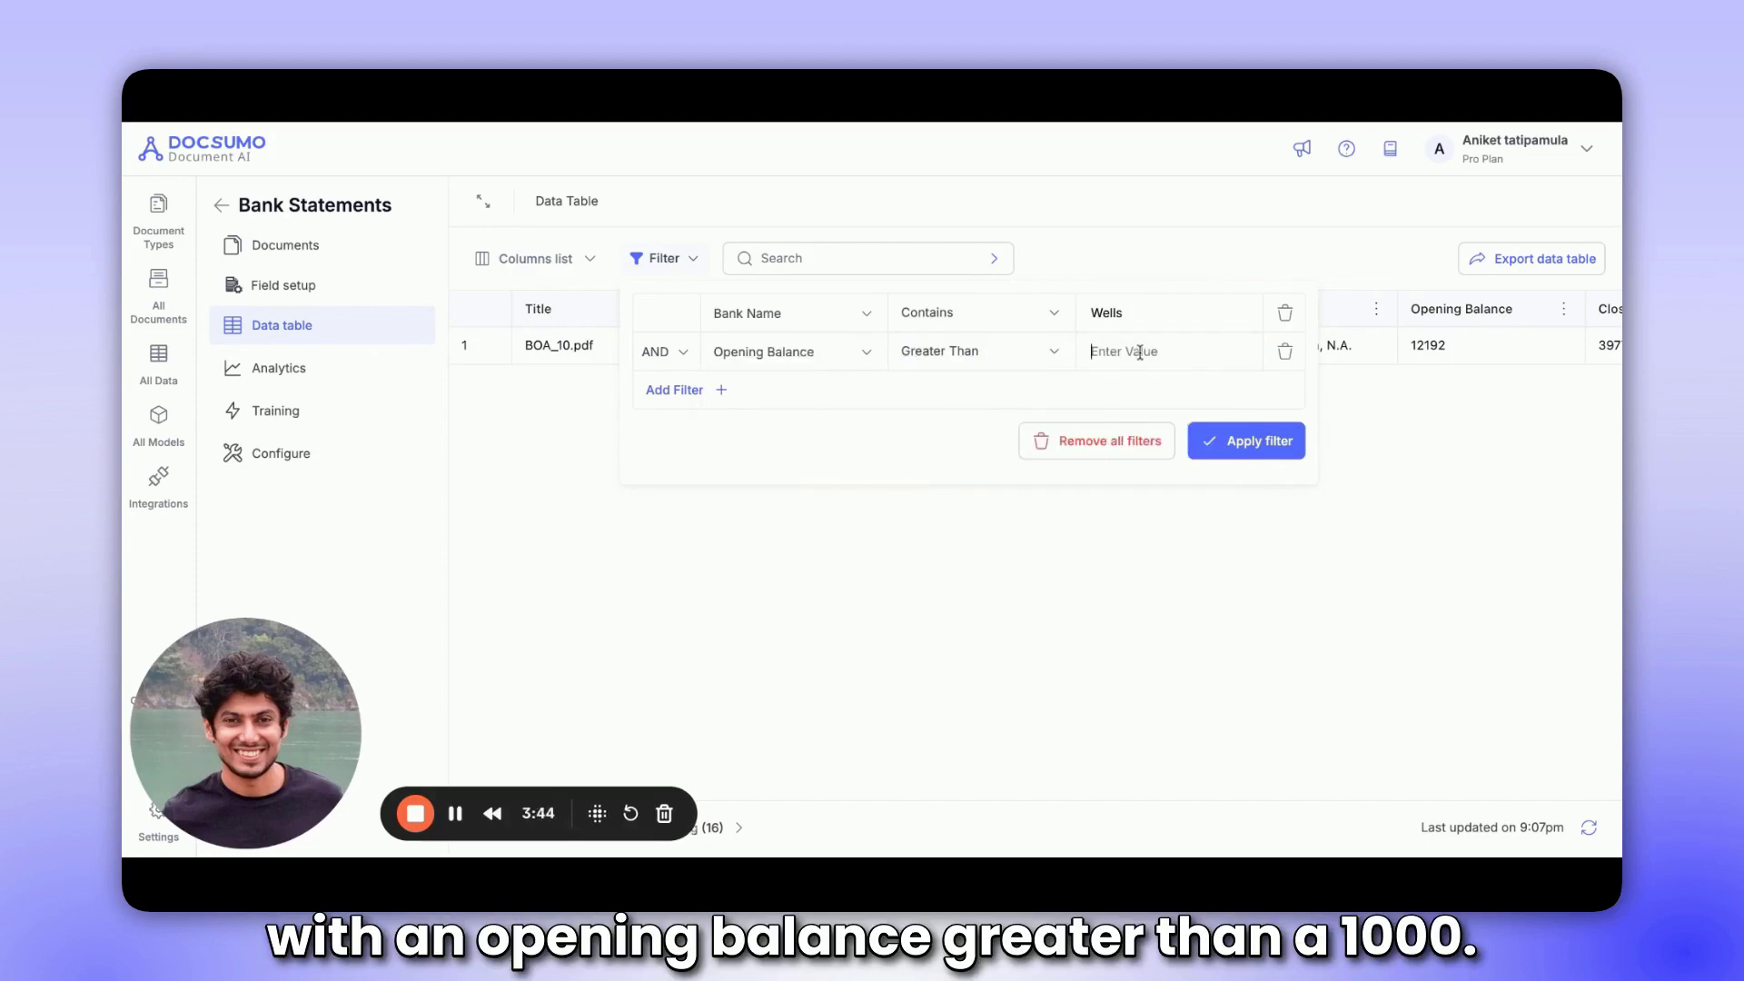
text(1000)
click(1247, 441)
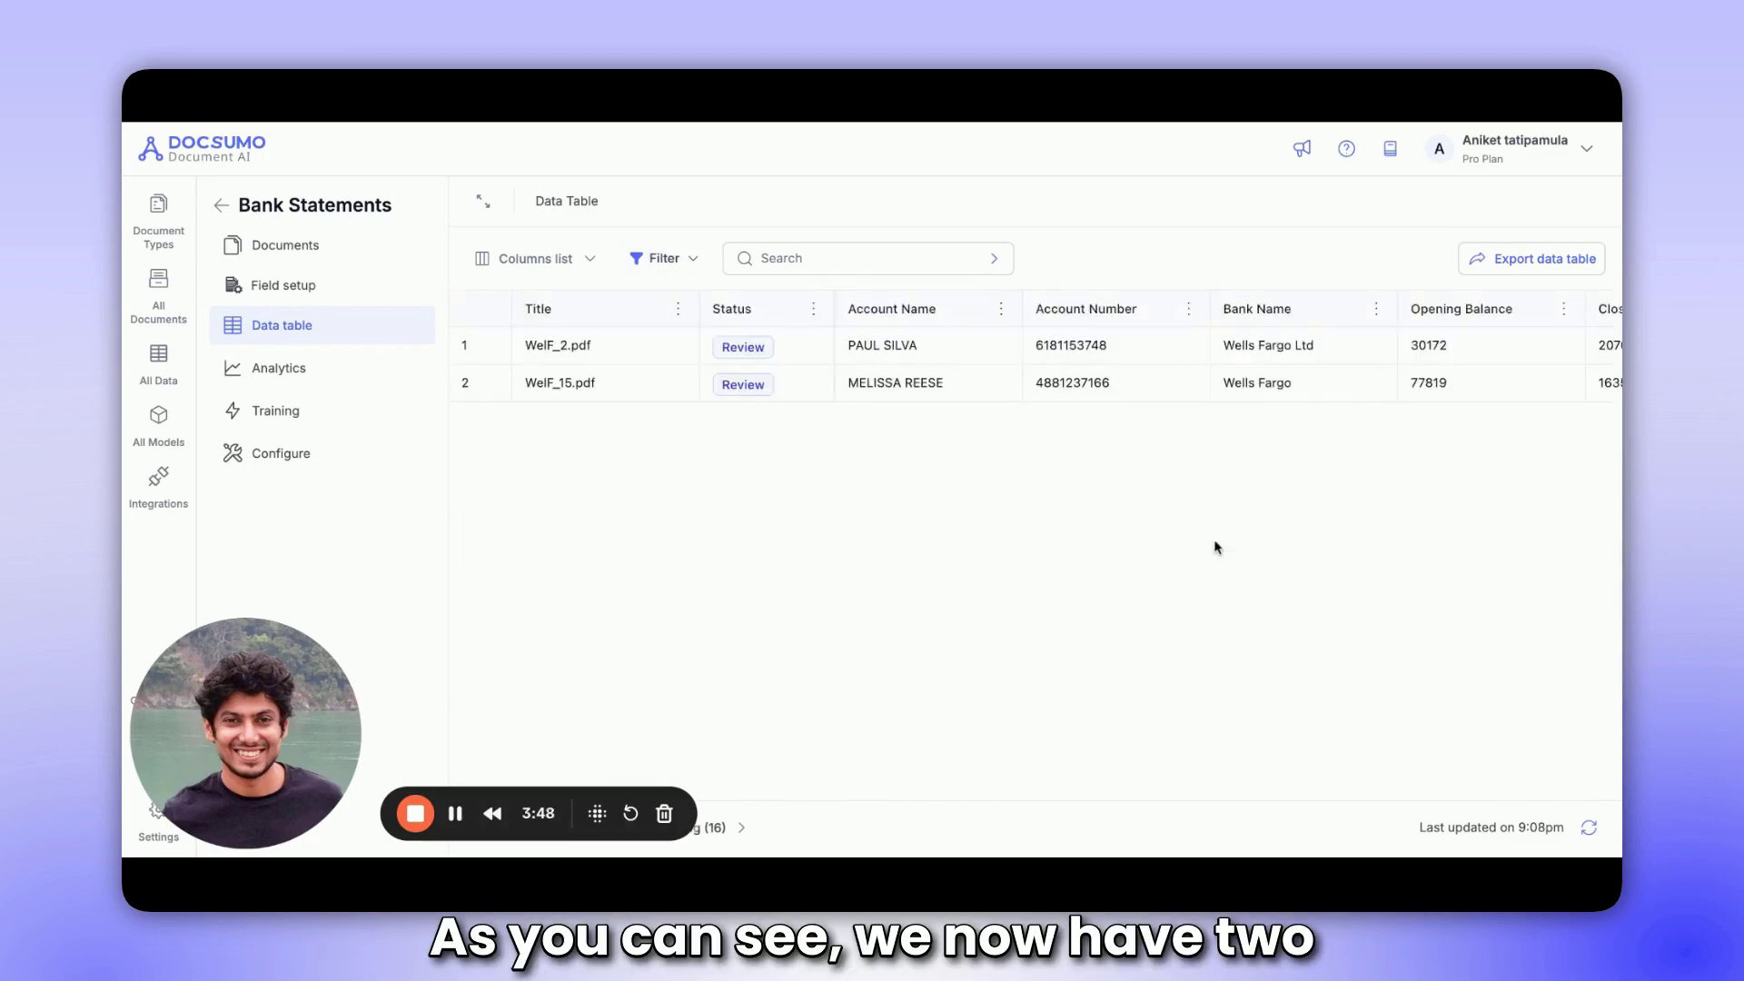
scroll(1394, 378, right, 3)
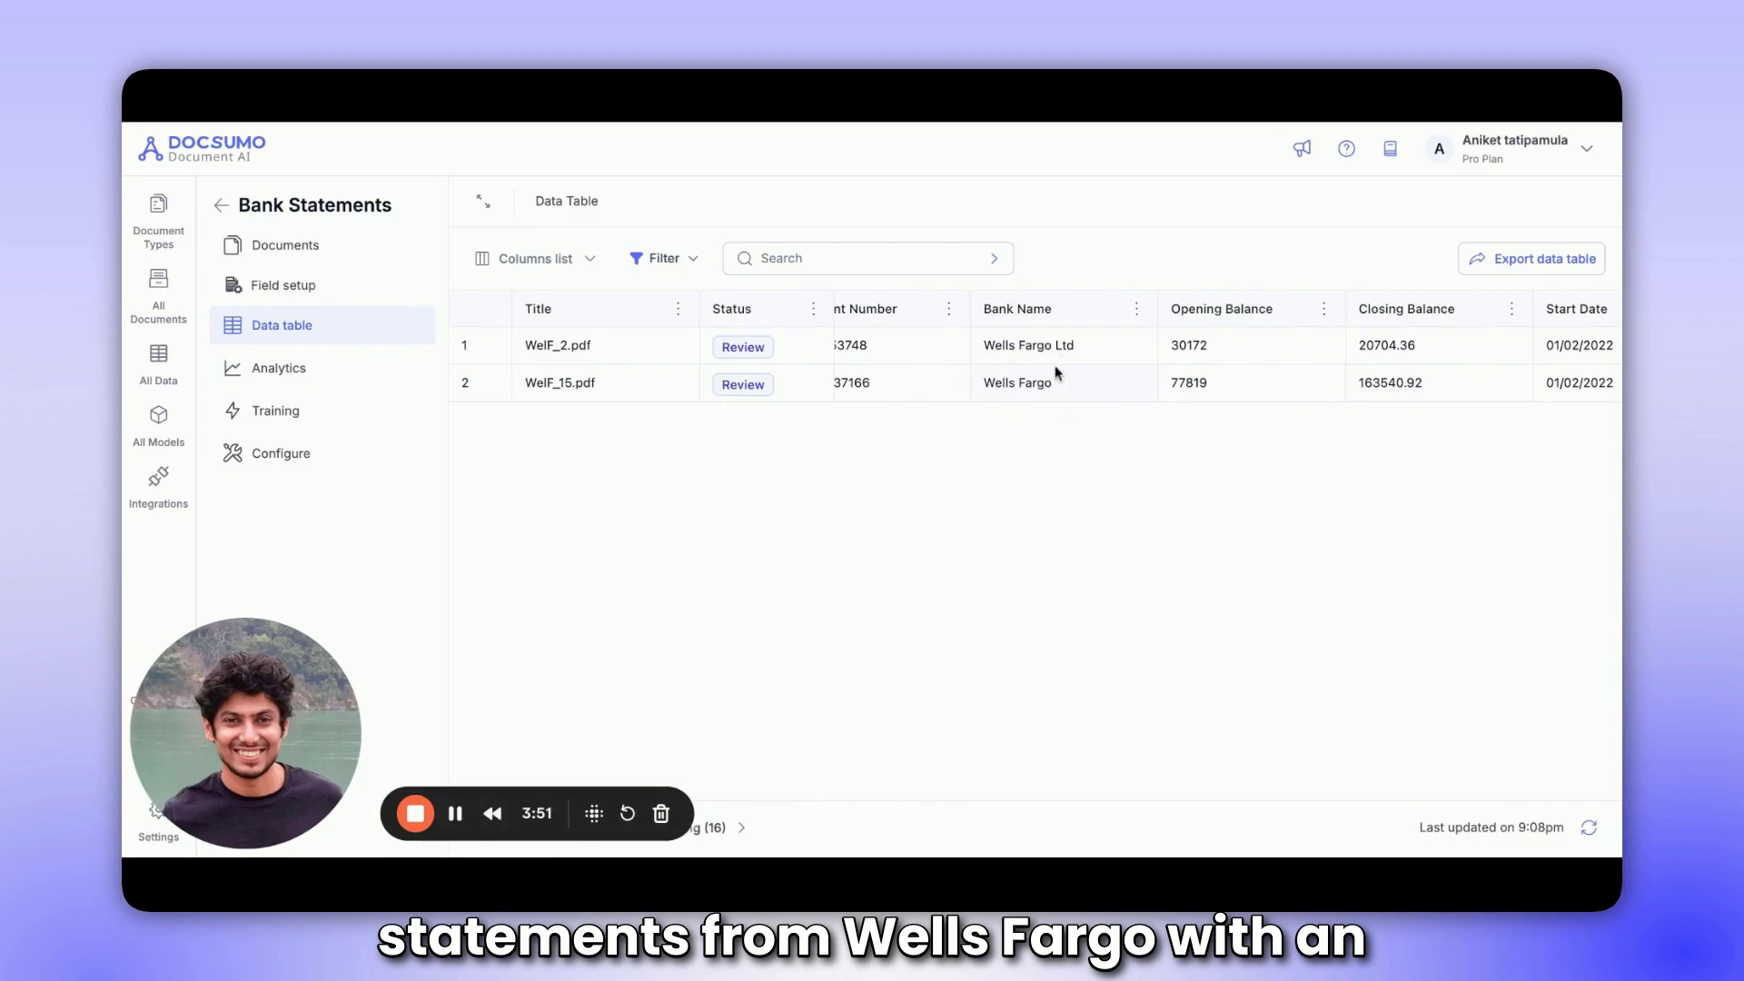
scroll(1114, 397, right, 3)
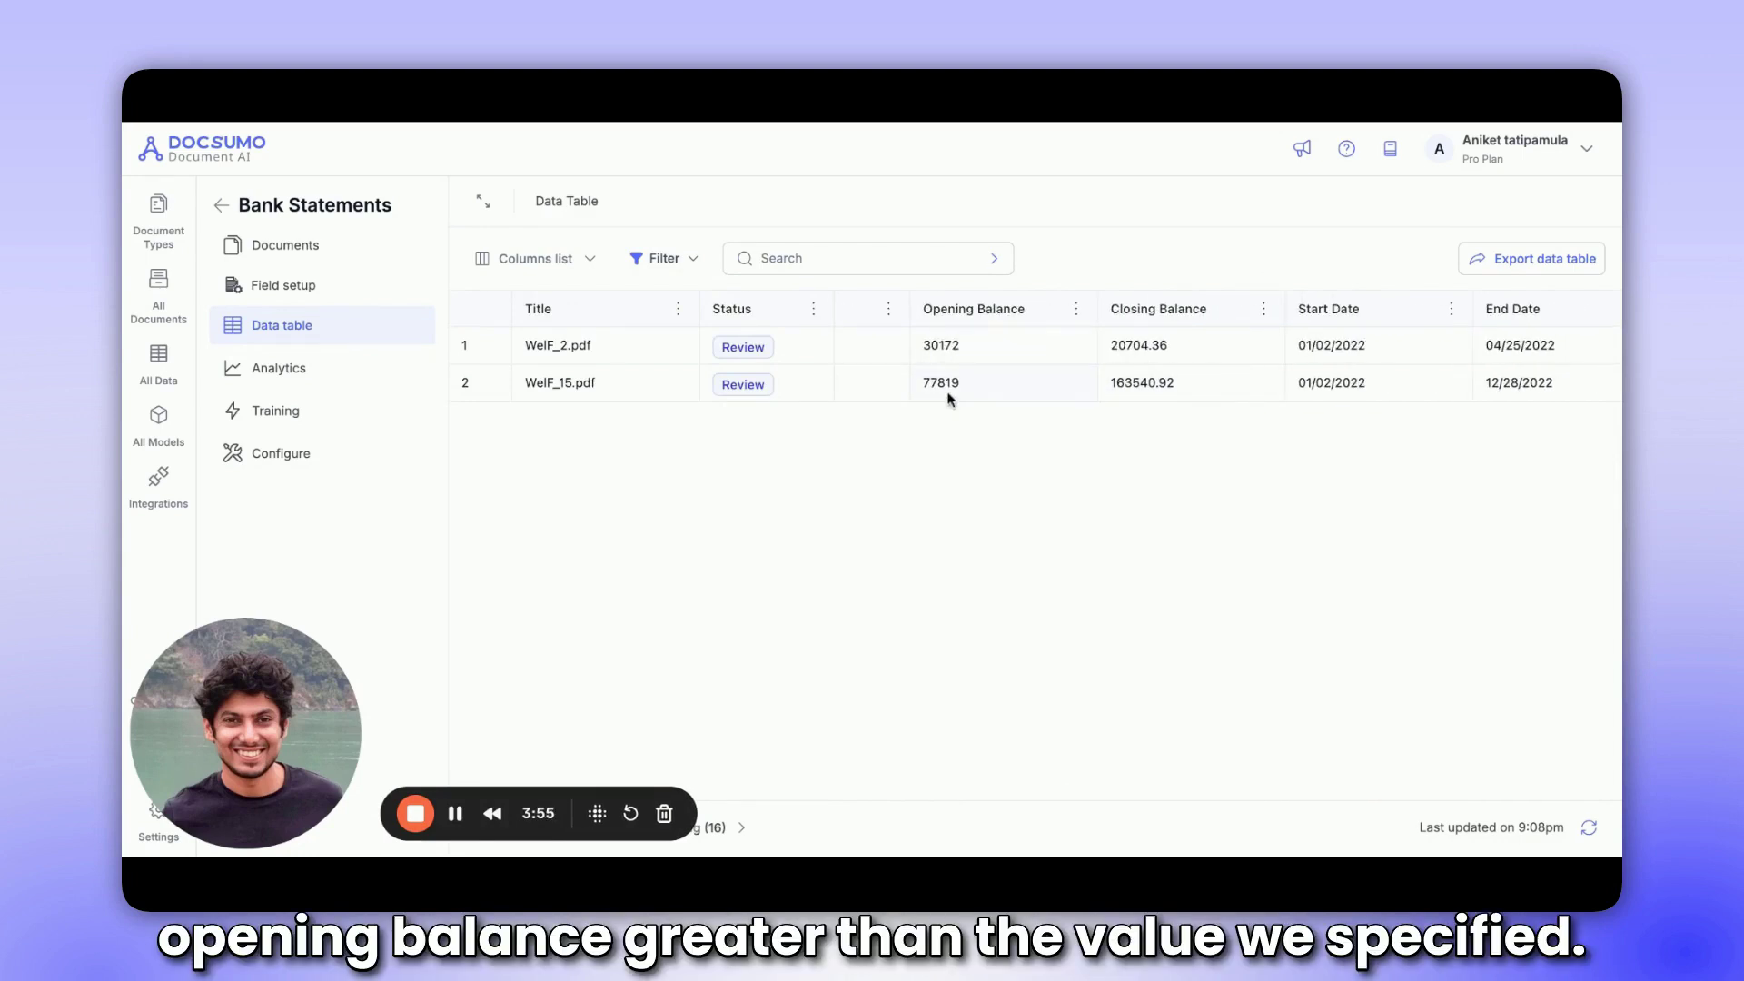
click(664, 258)
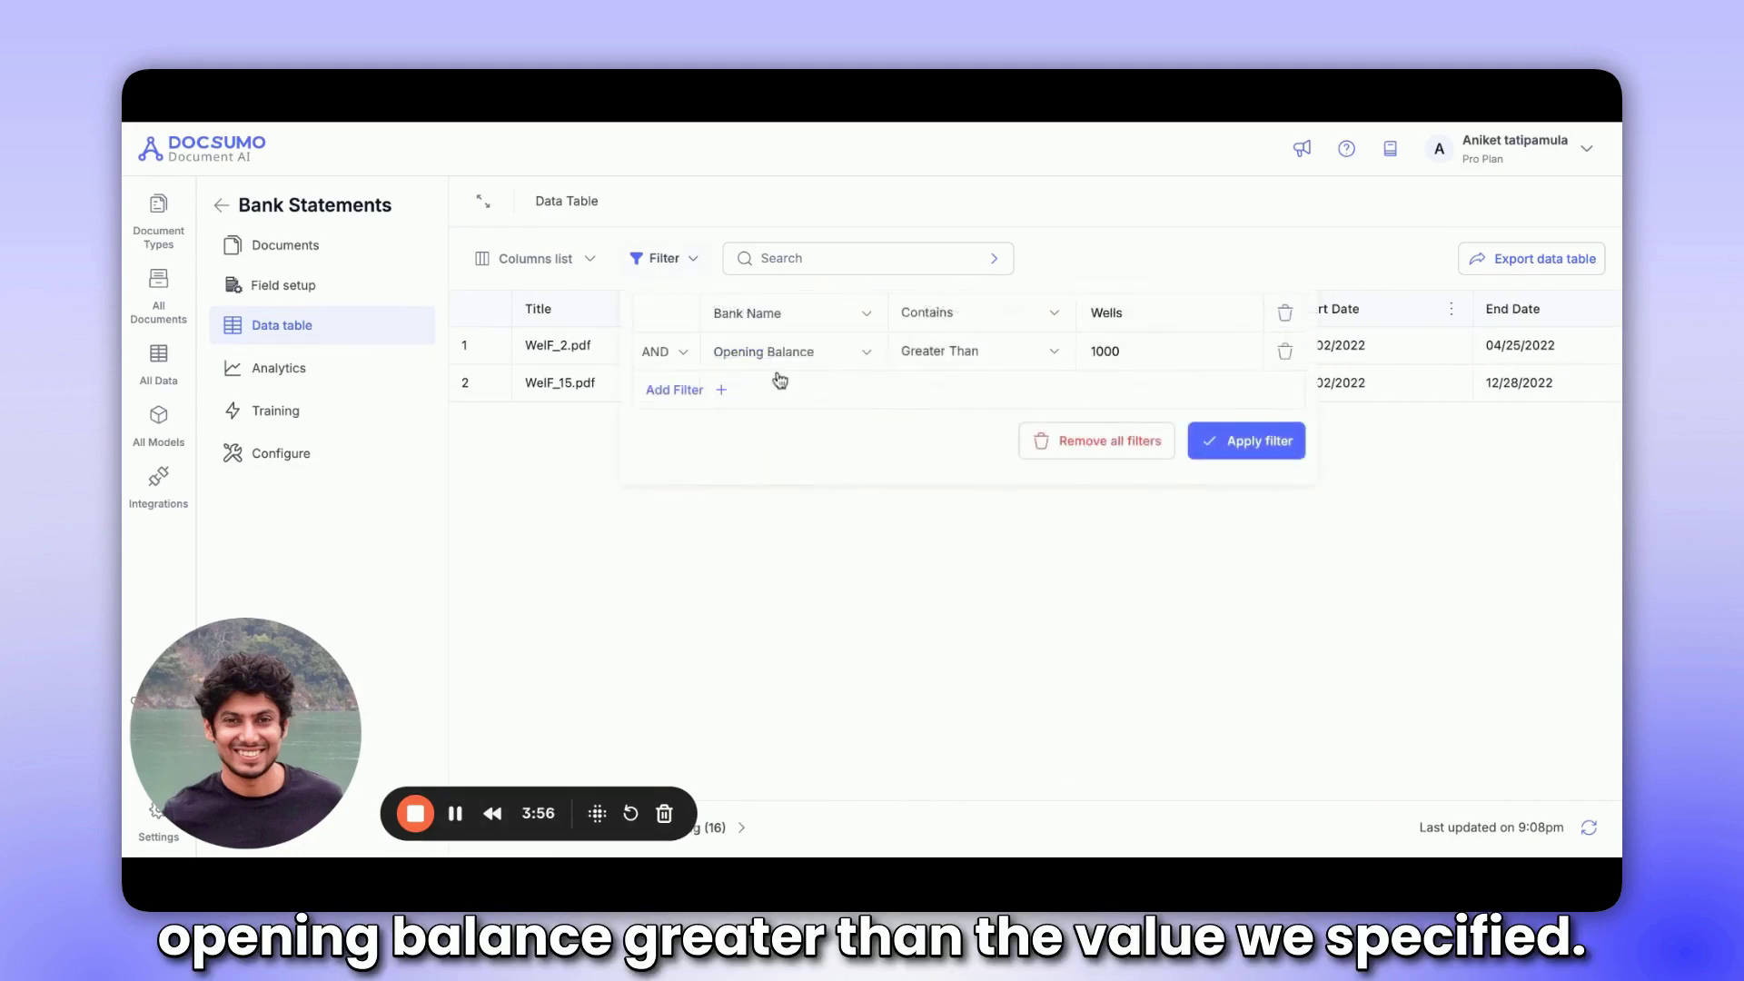
- Remove all filters and drag the Bank Name column ahead of Account Number
click(1081, 441)
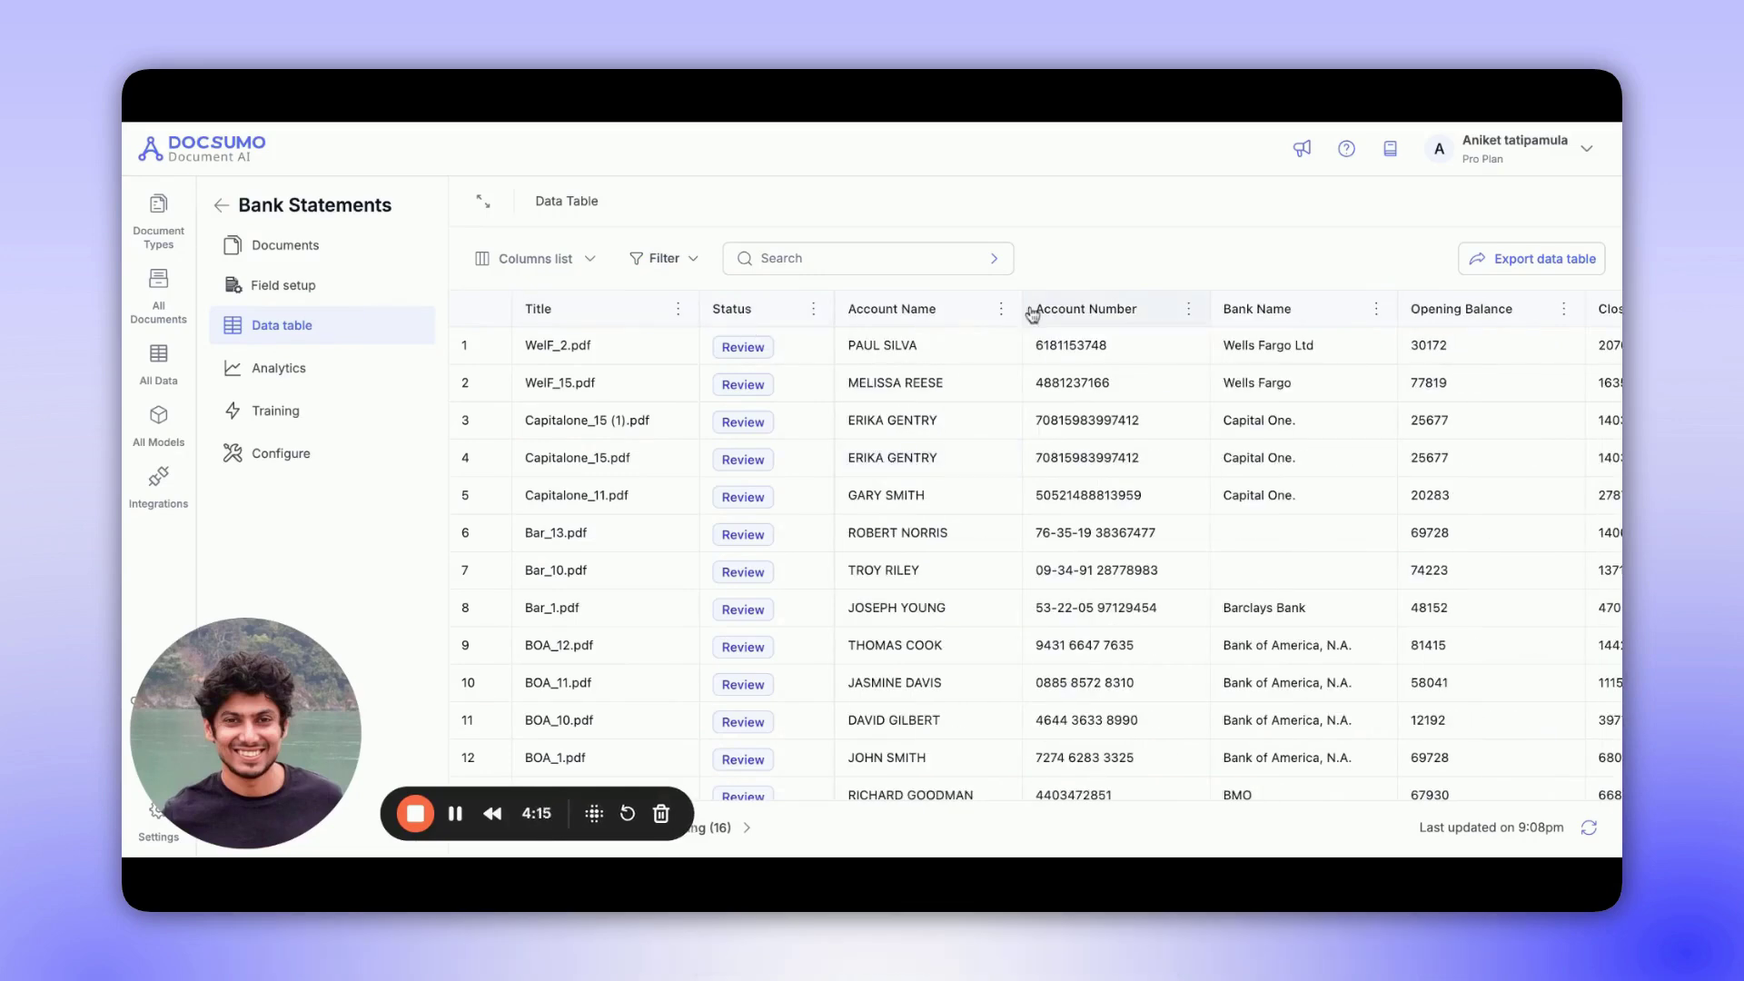
drag(1027, 312, 1271, 319)
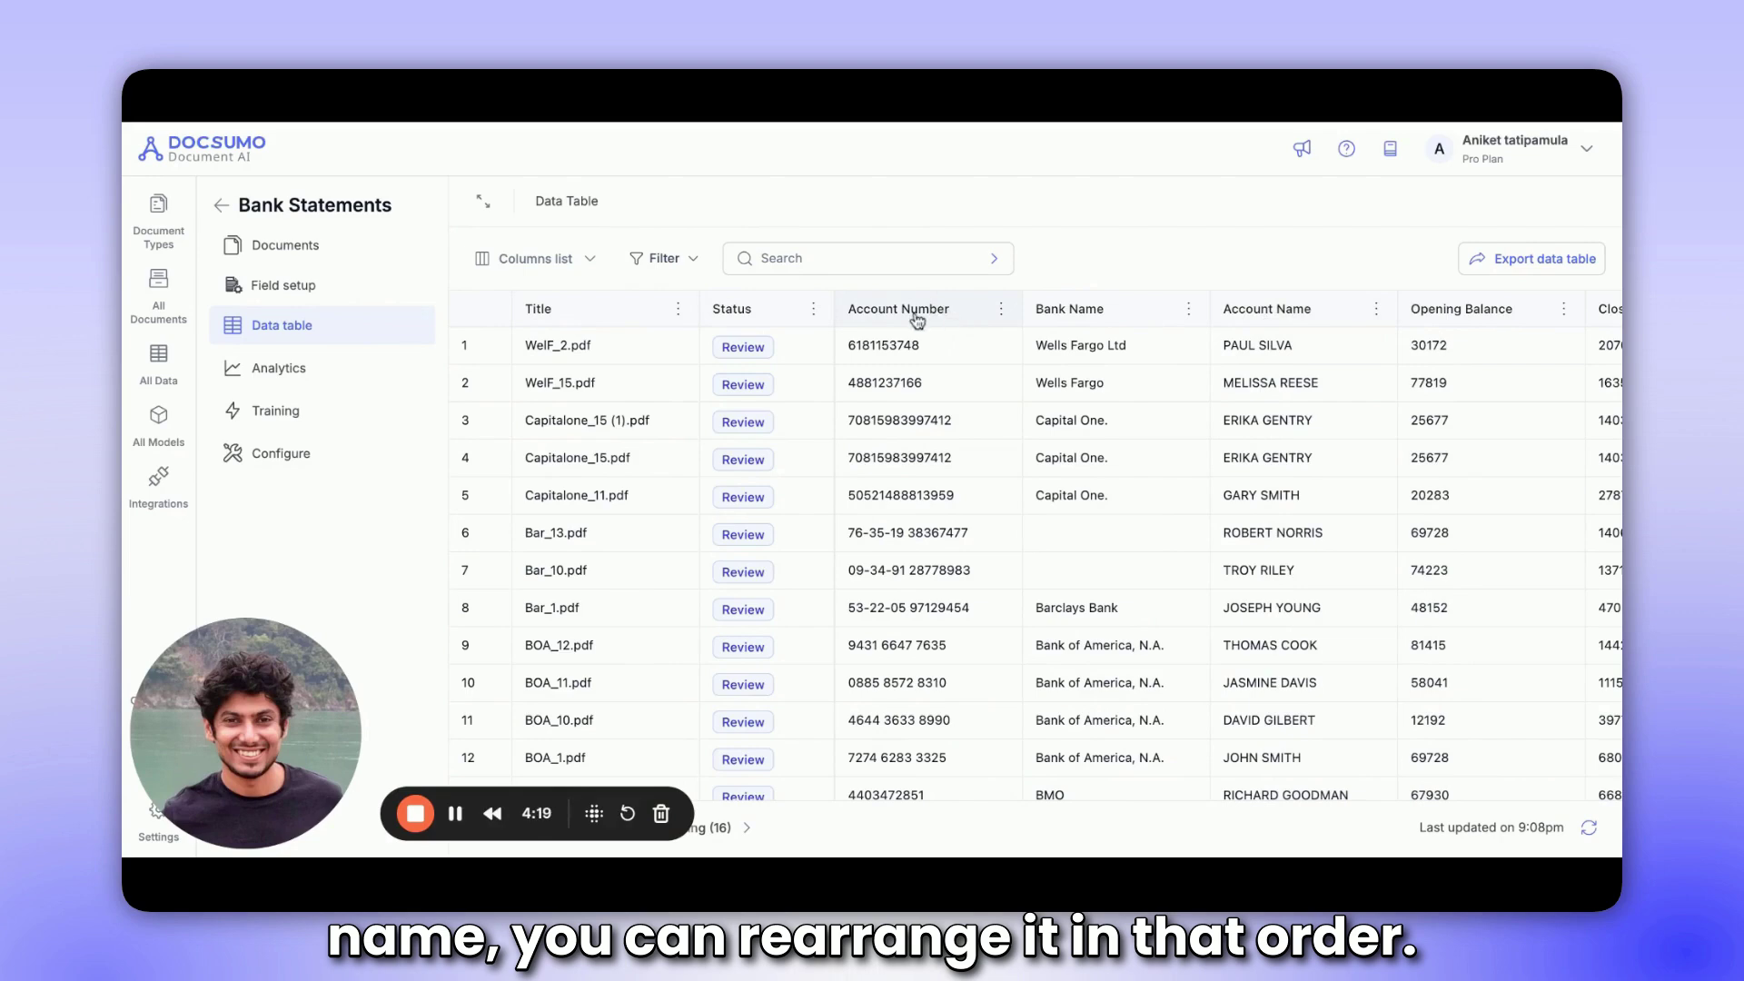
drag(1149, 312, 916, 313)
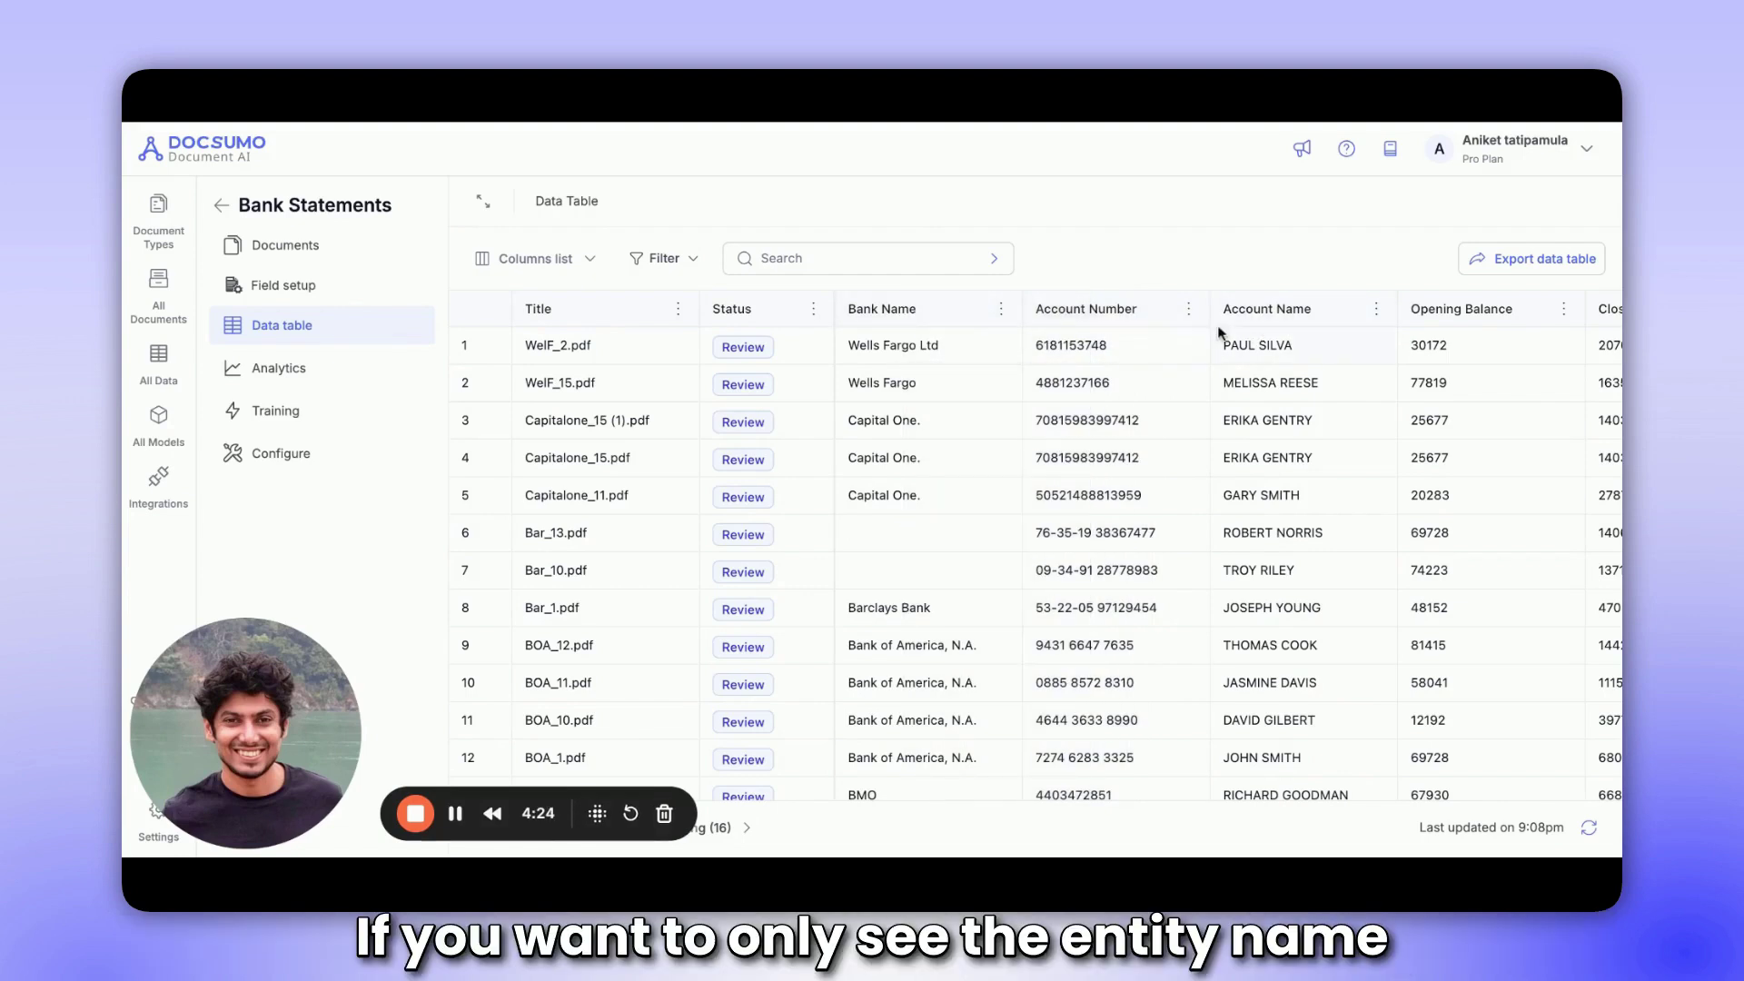
- Rename the Bank Name column to Entity Name
click(923, 325)
double_click(883, 386)
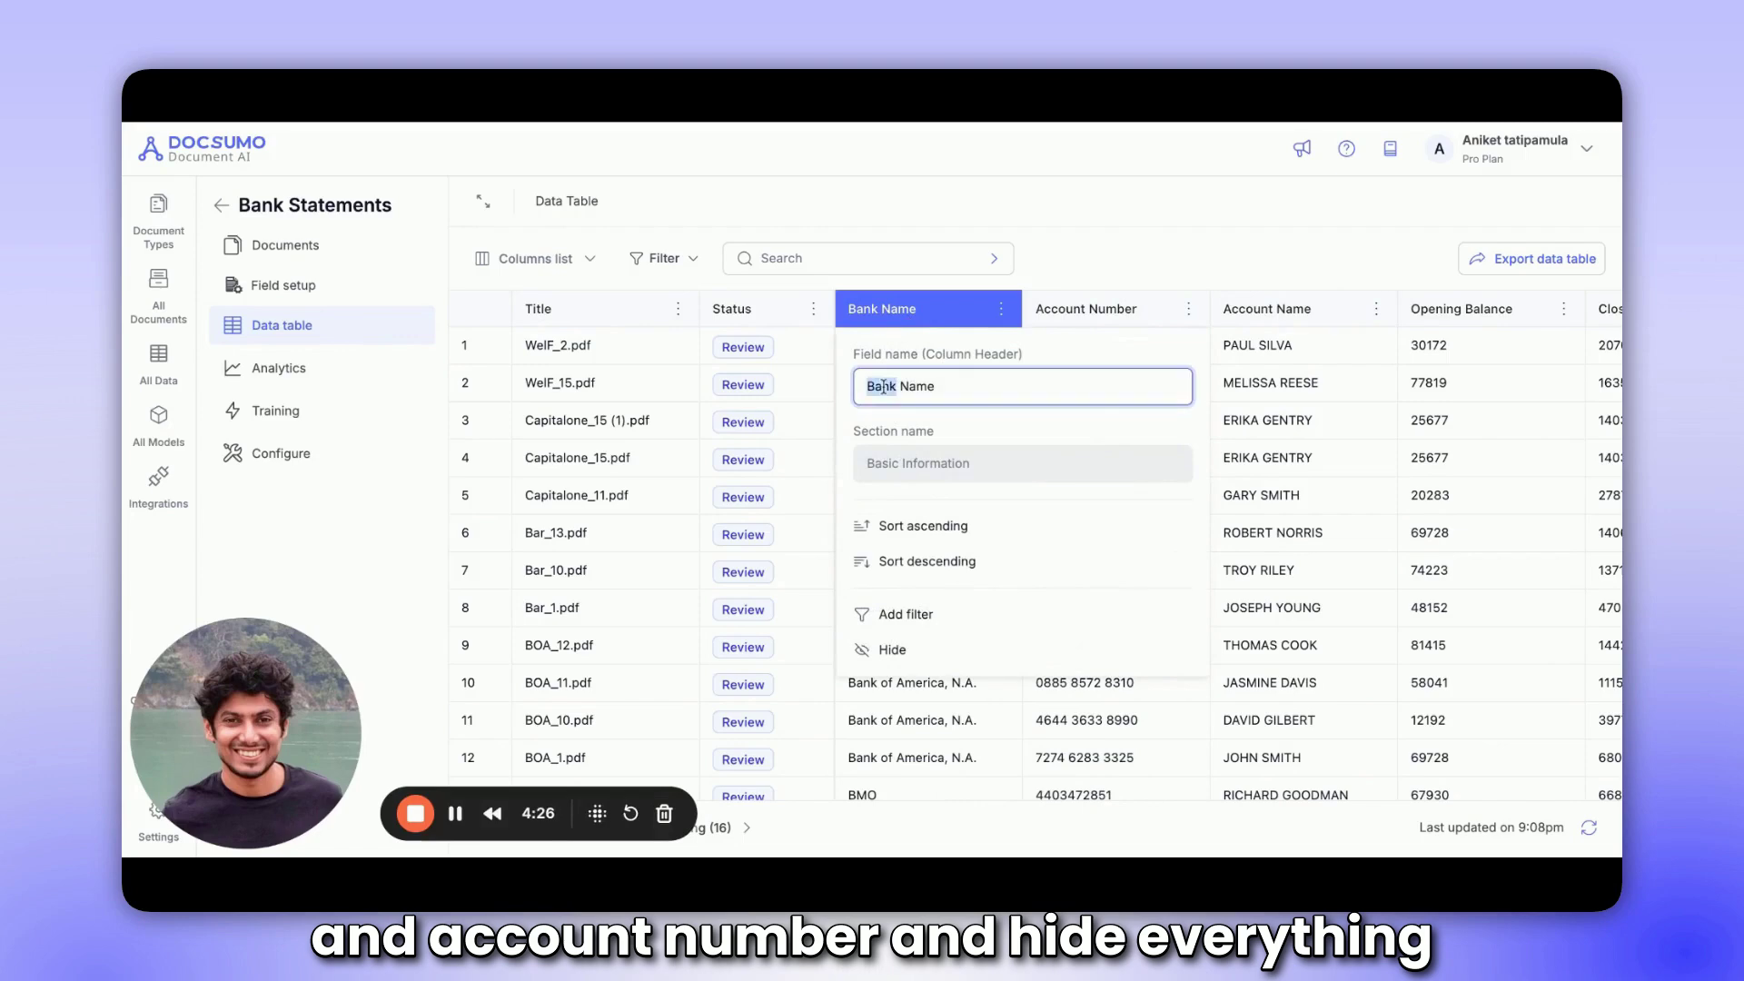
text(Entity)
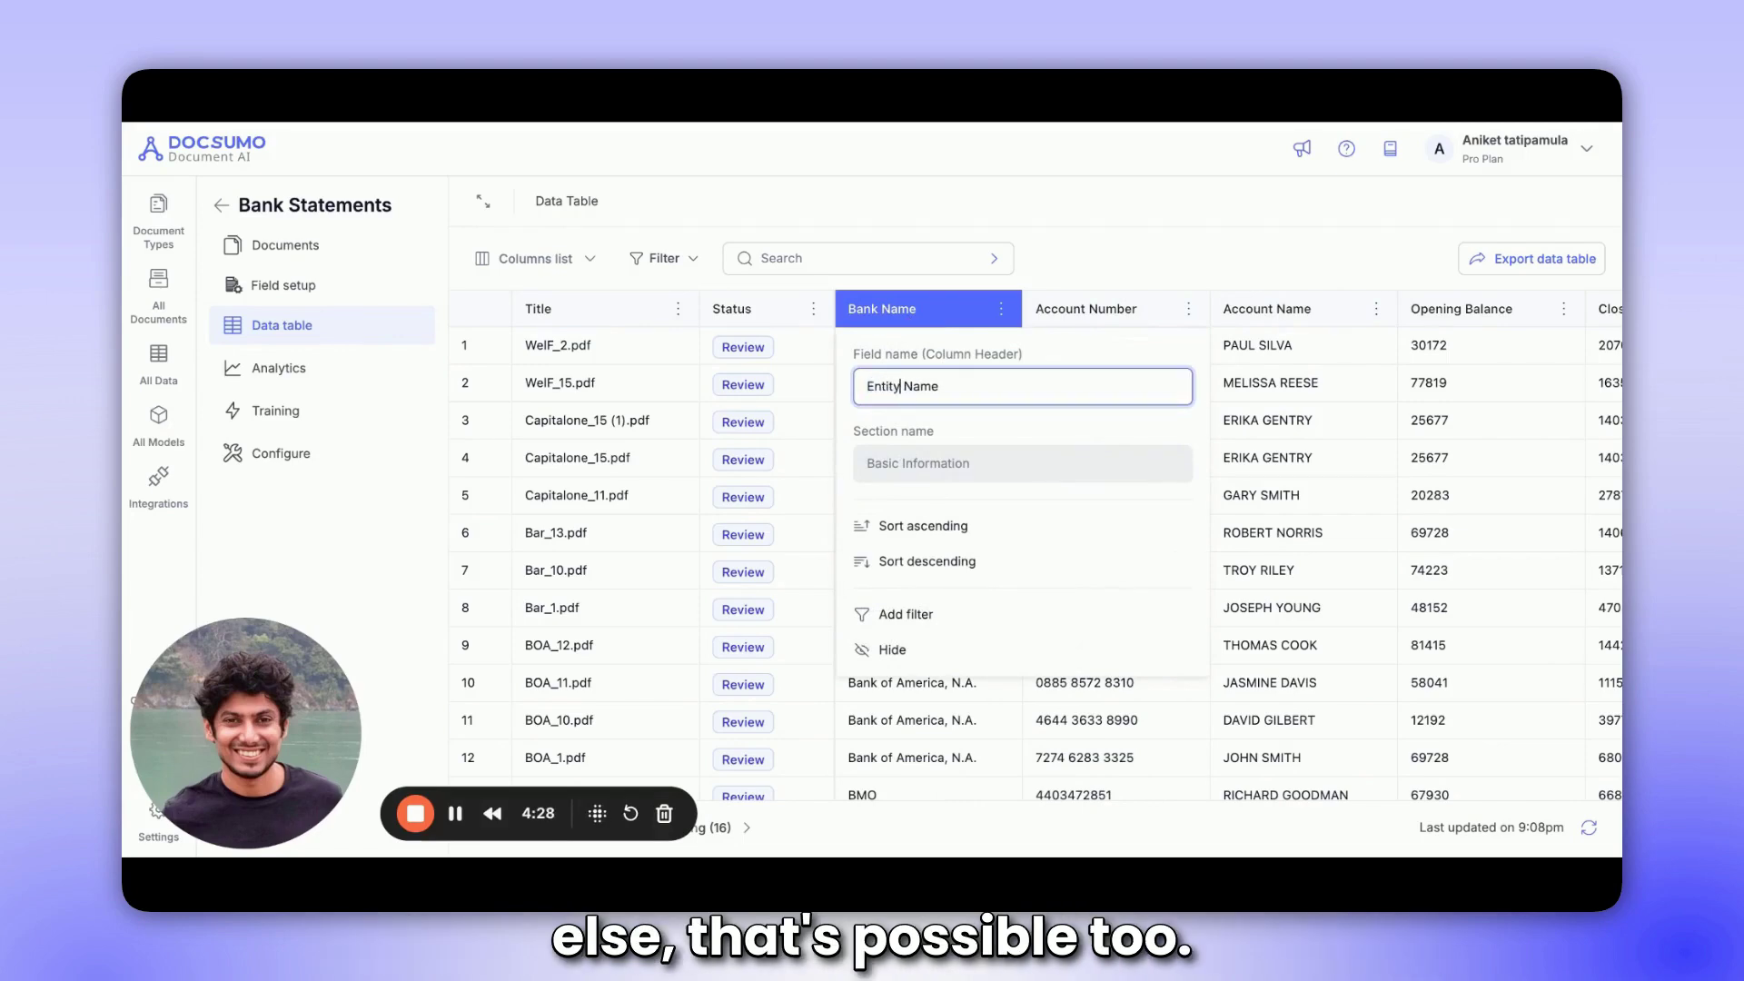
click(1083, 288)
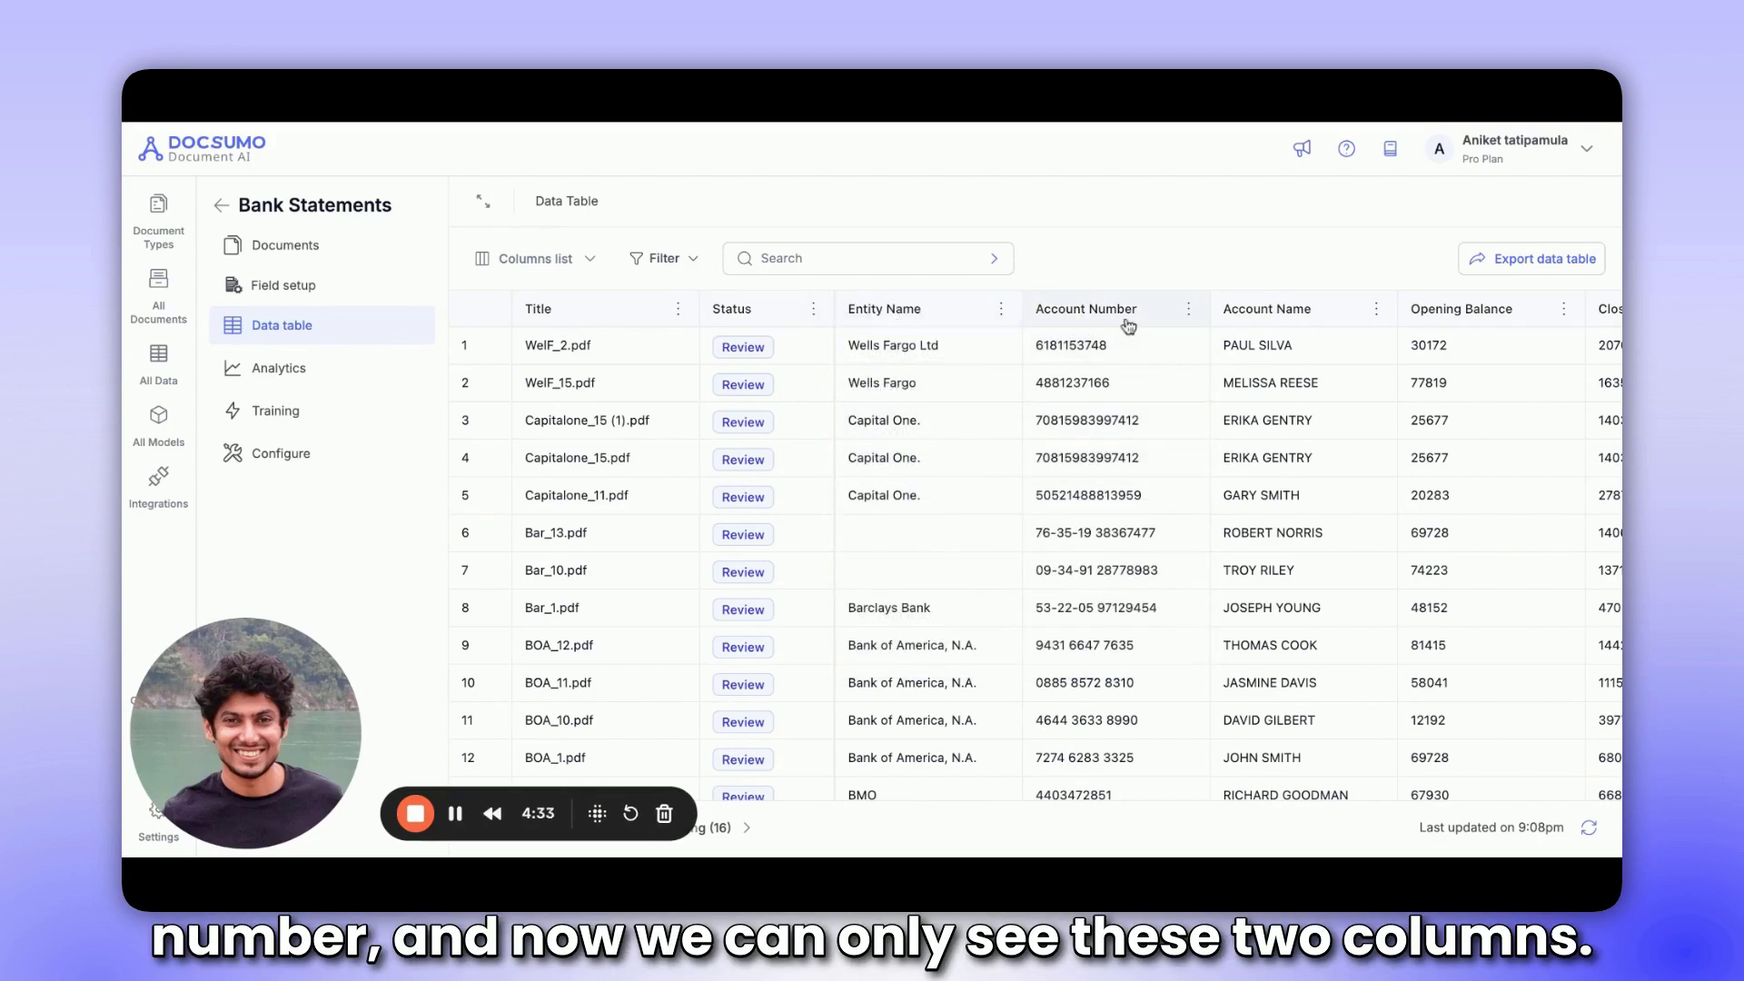
- Hide all columns except Entity Name and Account Number
click(513, 258)
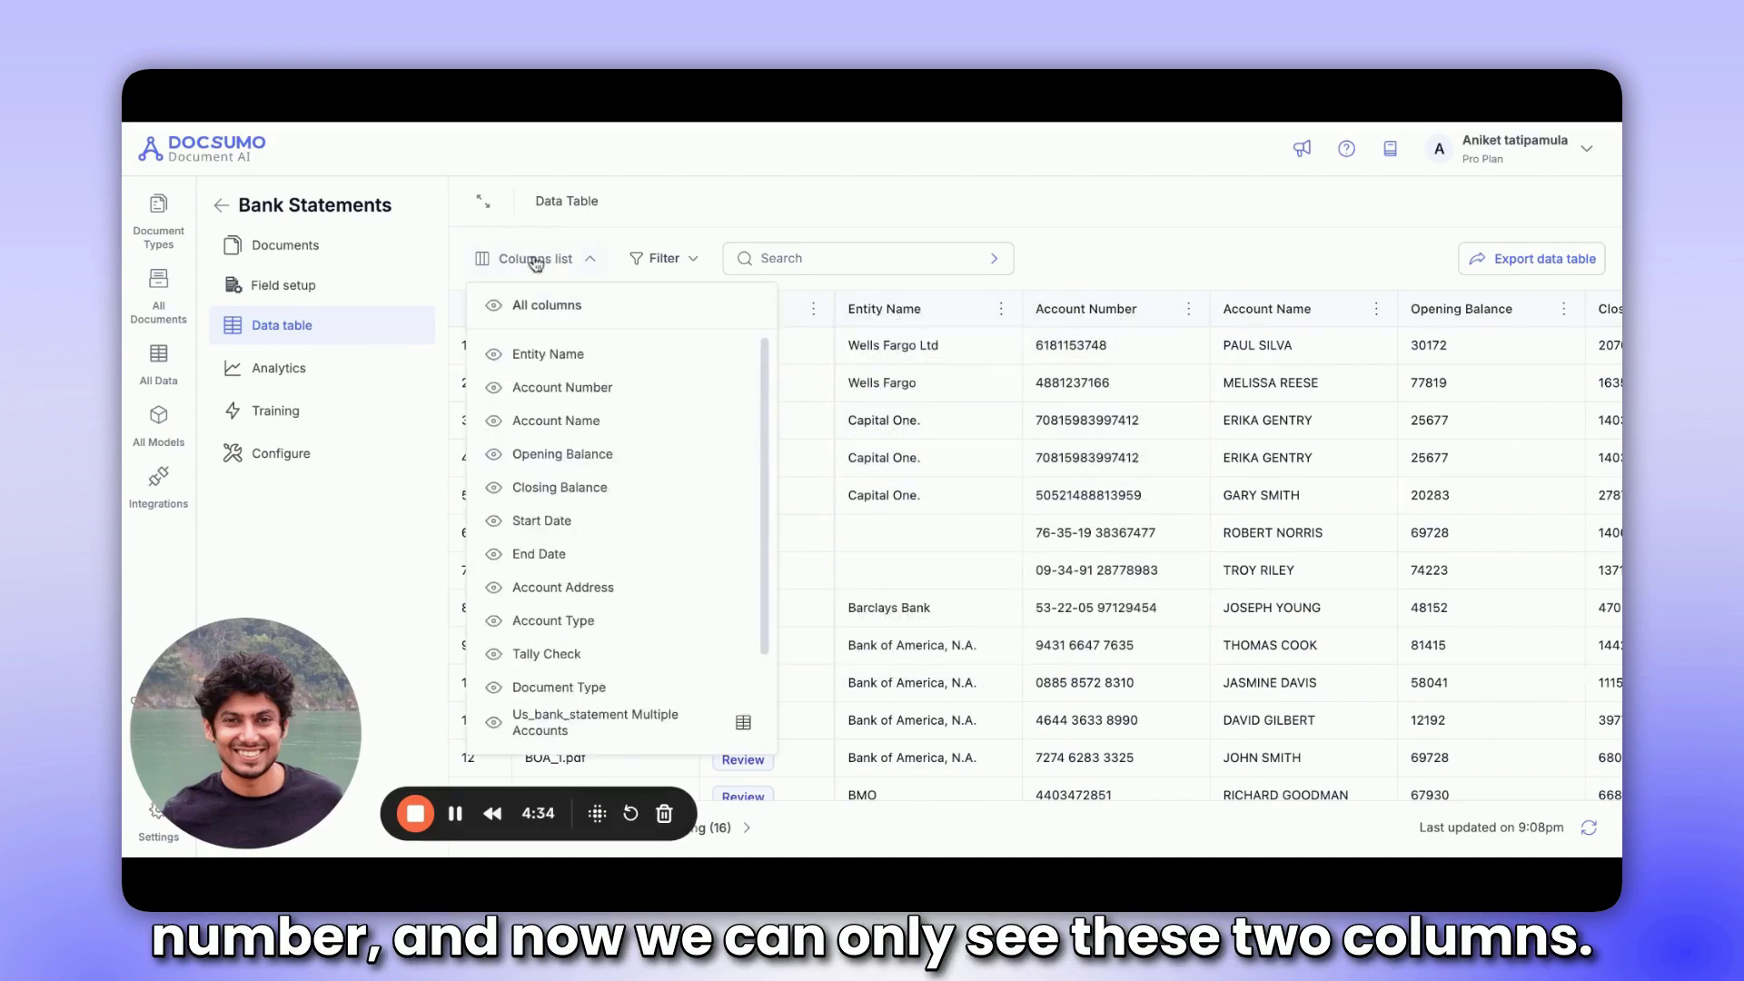
click(493, 305)
click(493, 357)
click(493, 387)
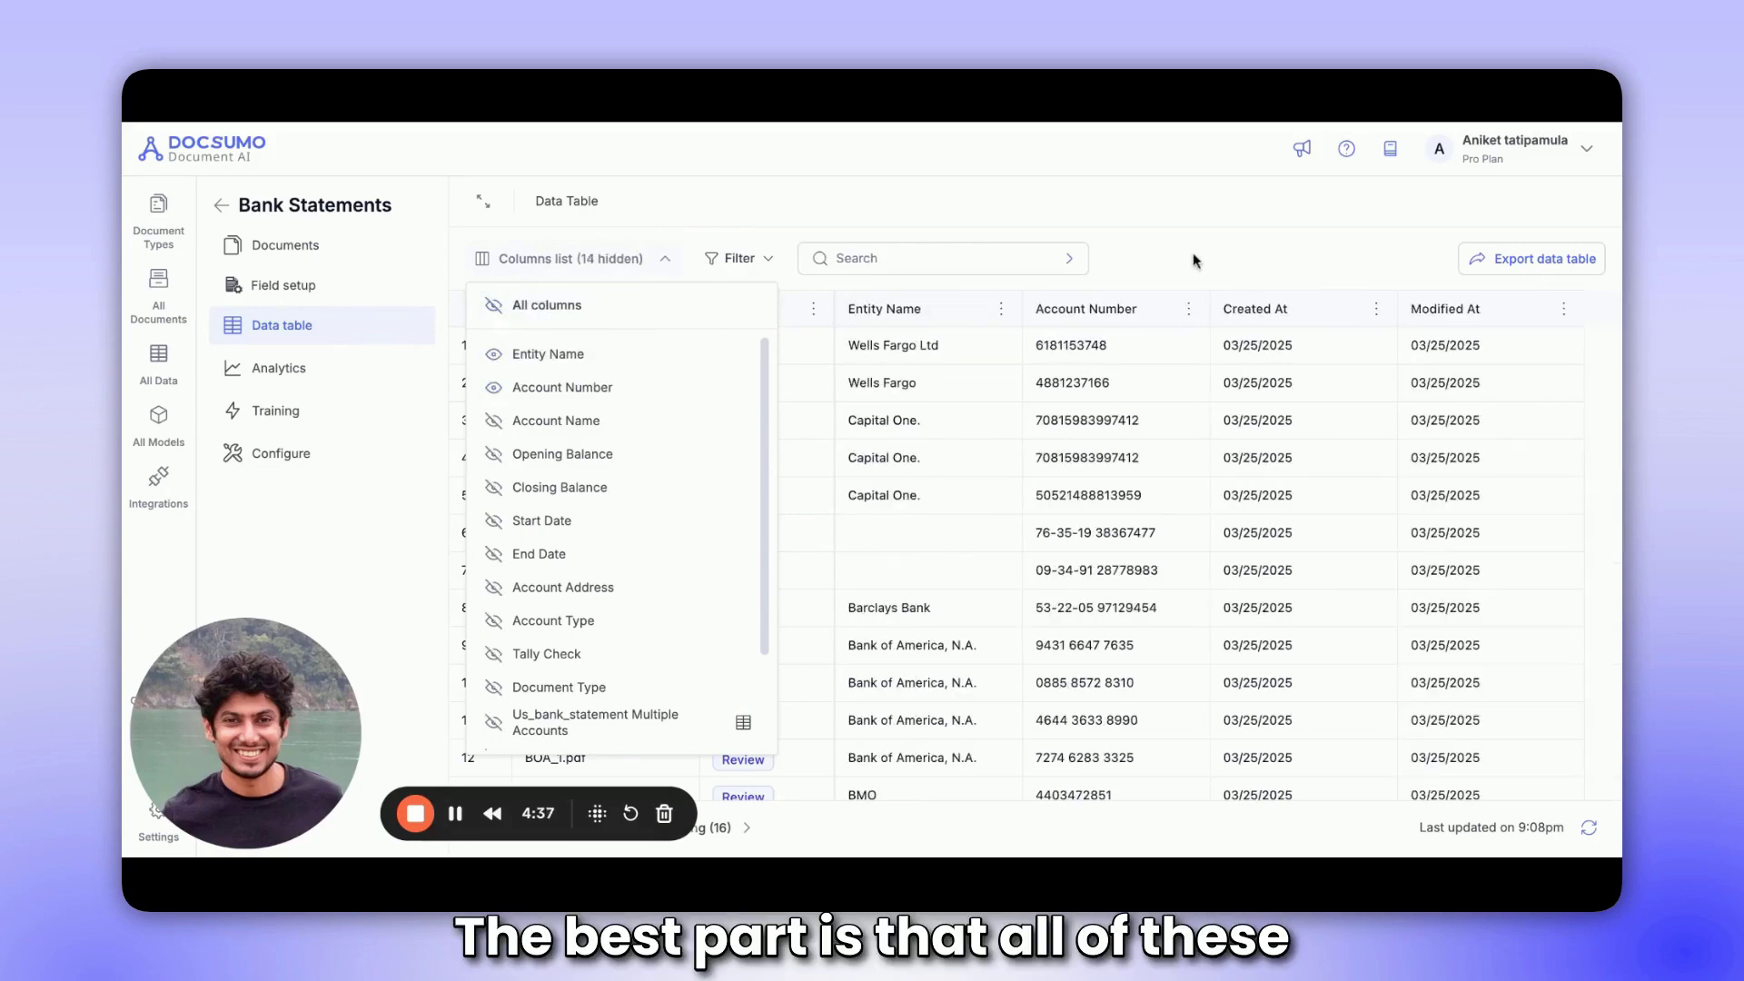
click(935, 336)
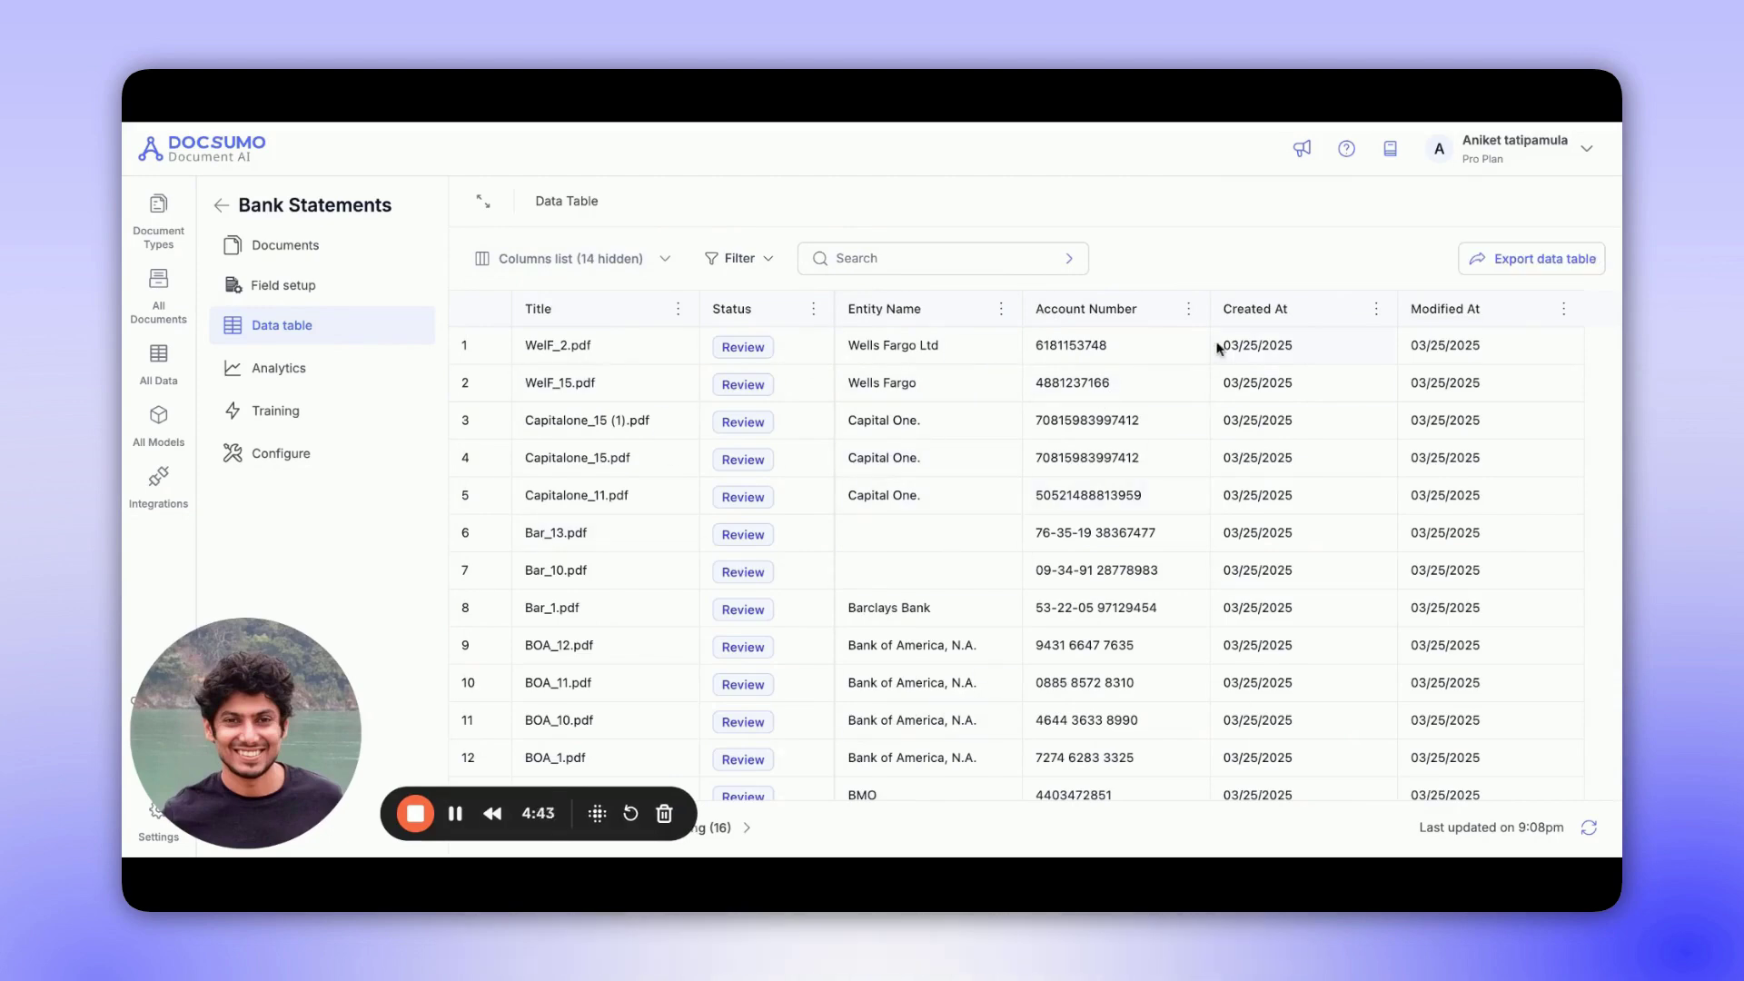
- Go back to the document types overview and reopen the Bank Statements data table
click(305, 253)
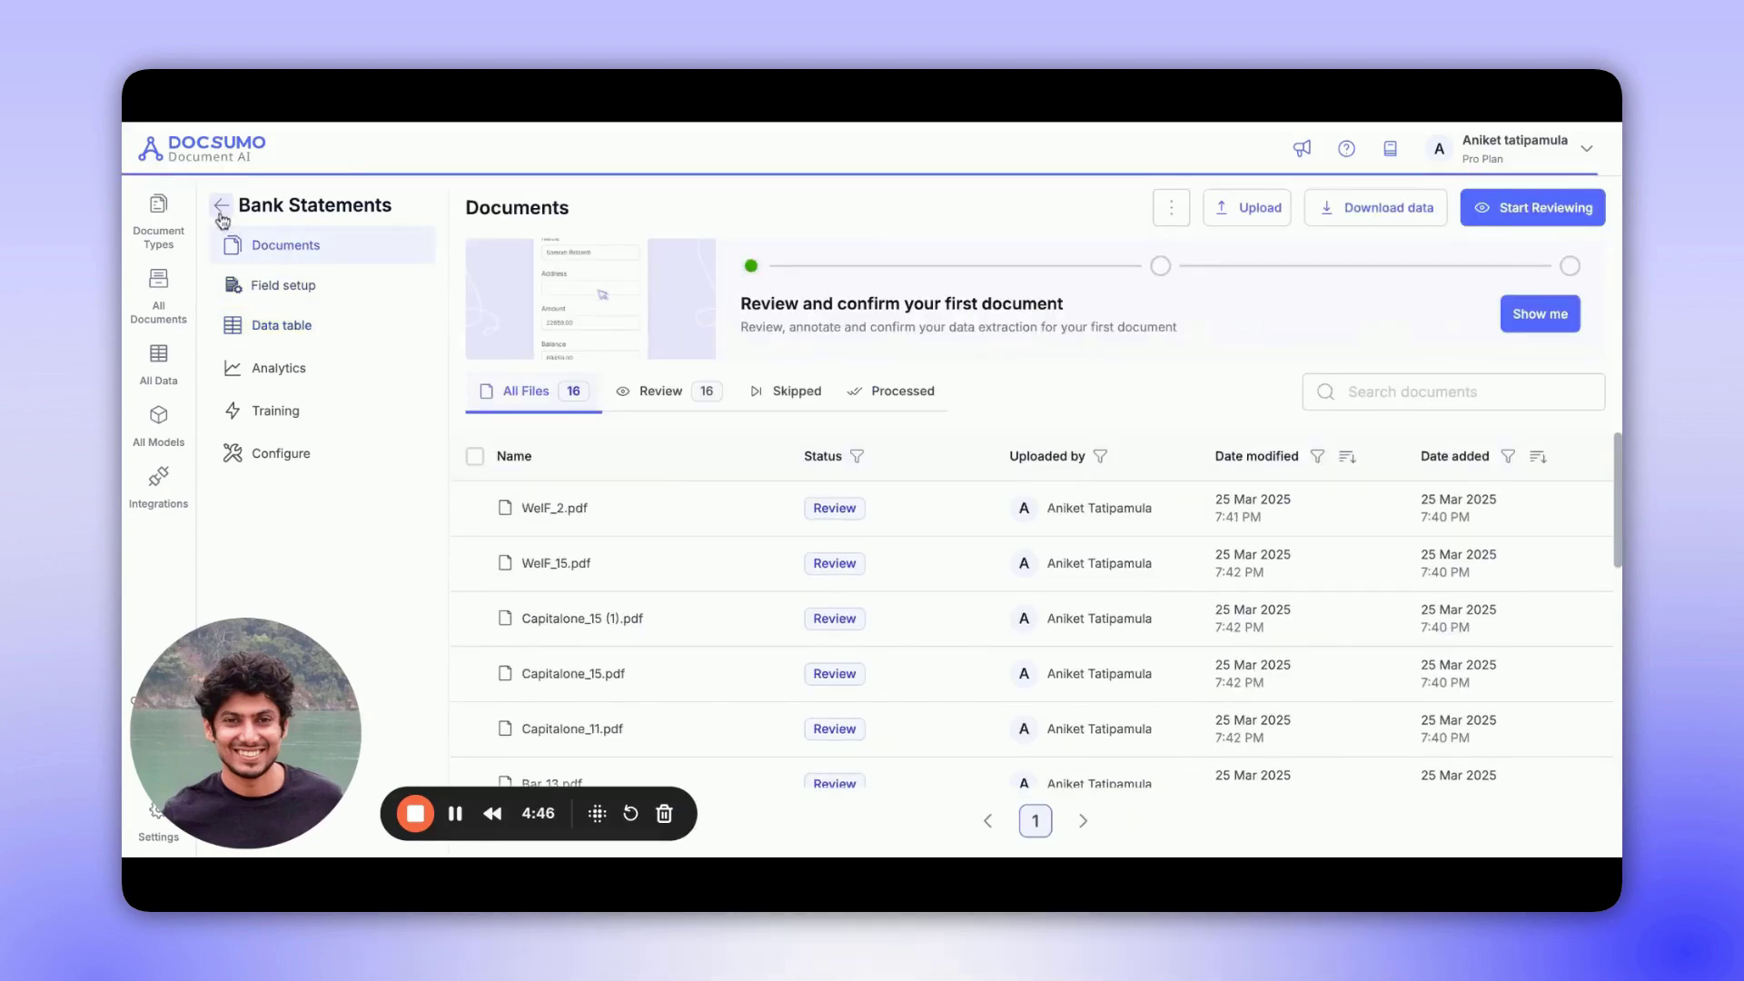
click(142, 216)
click(730, 357)
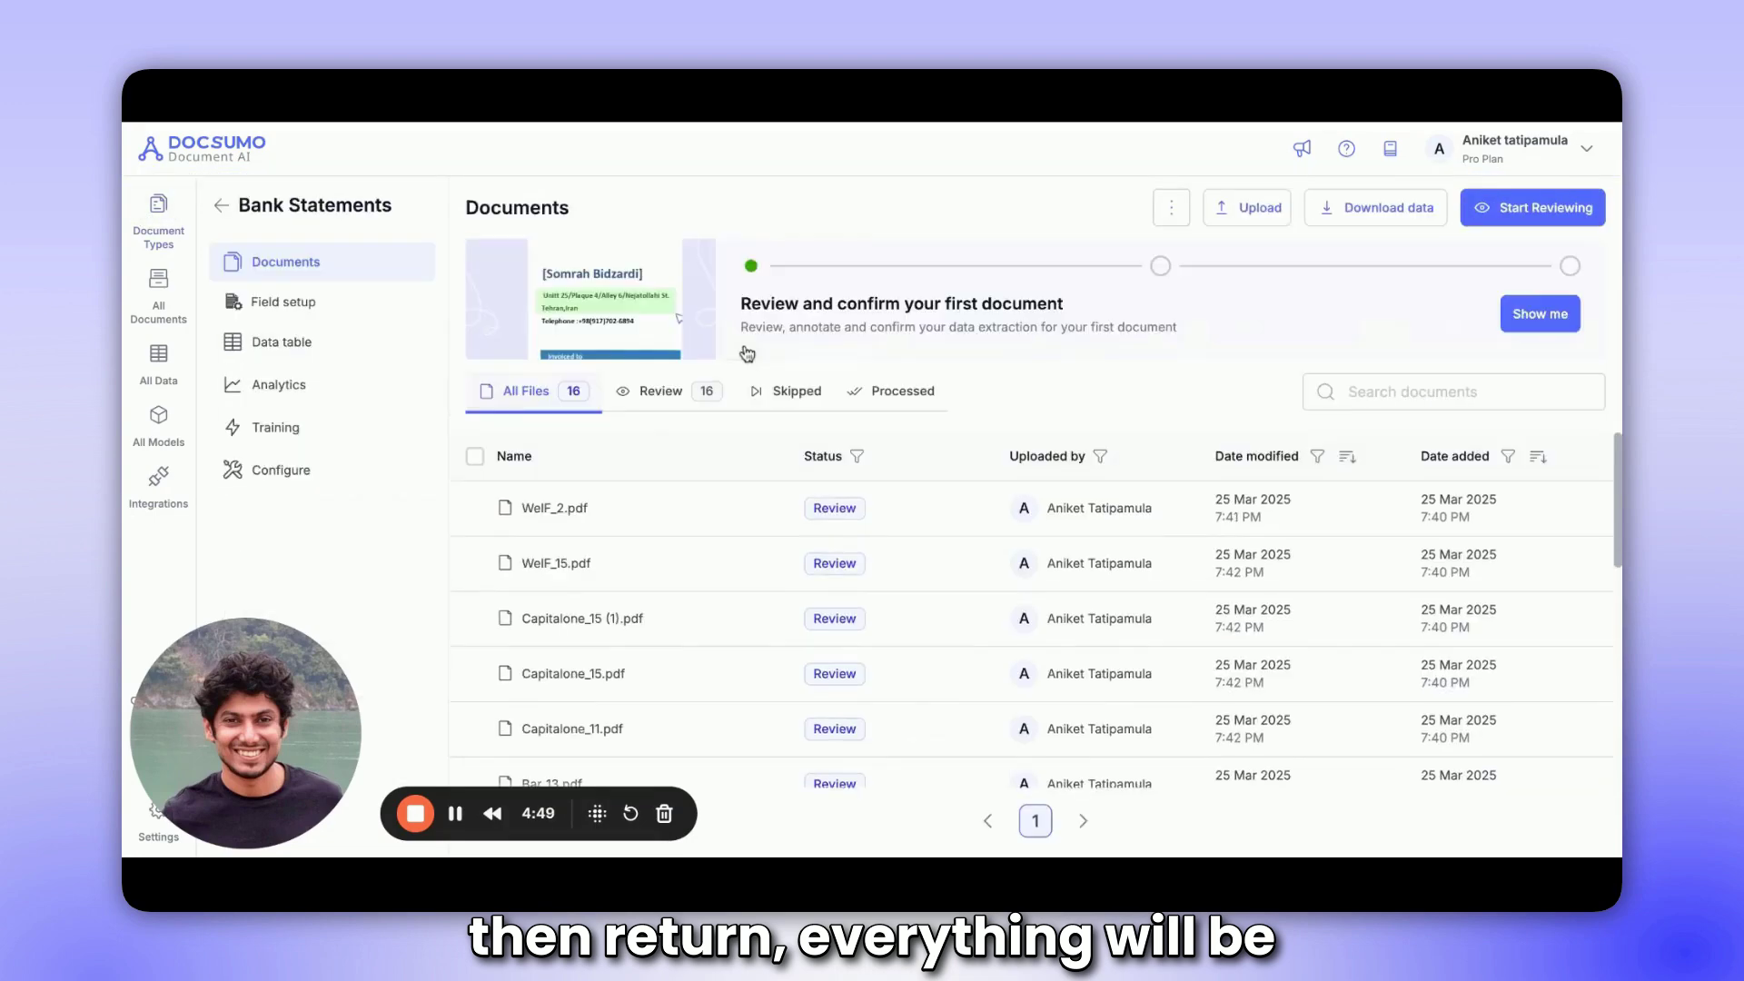
click(323, 360)
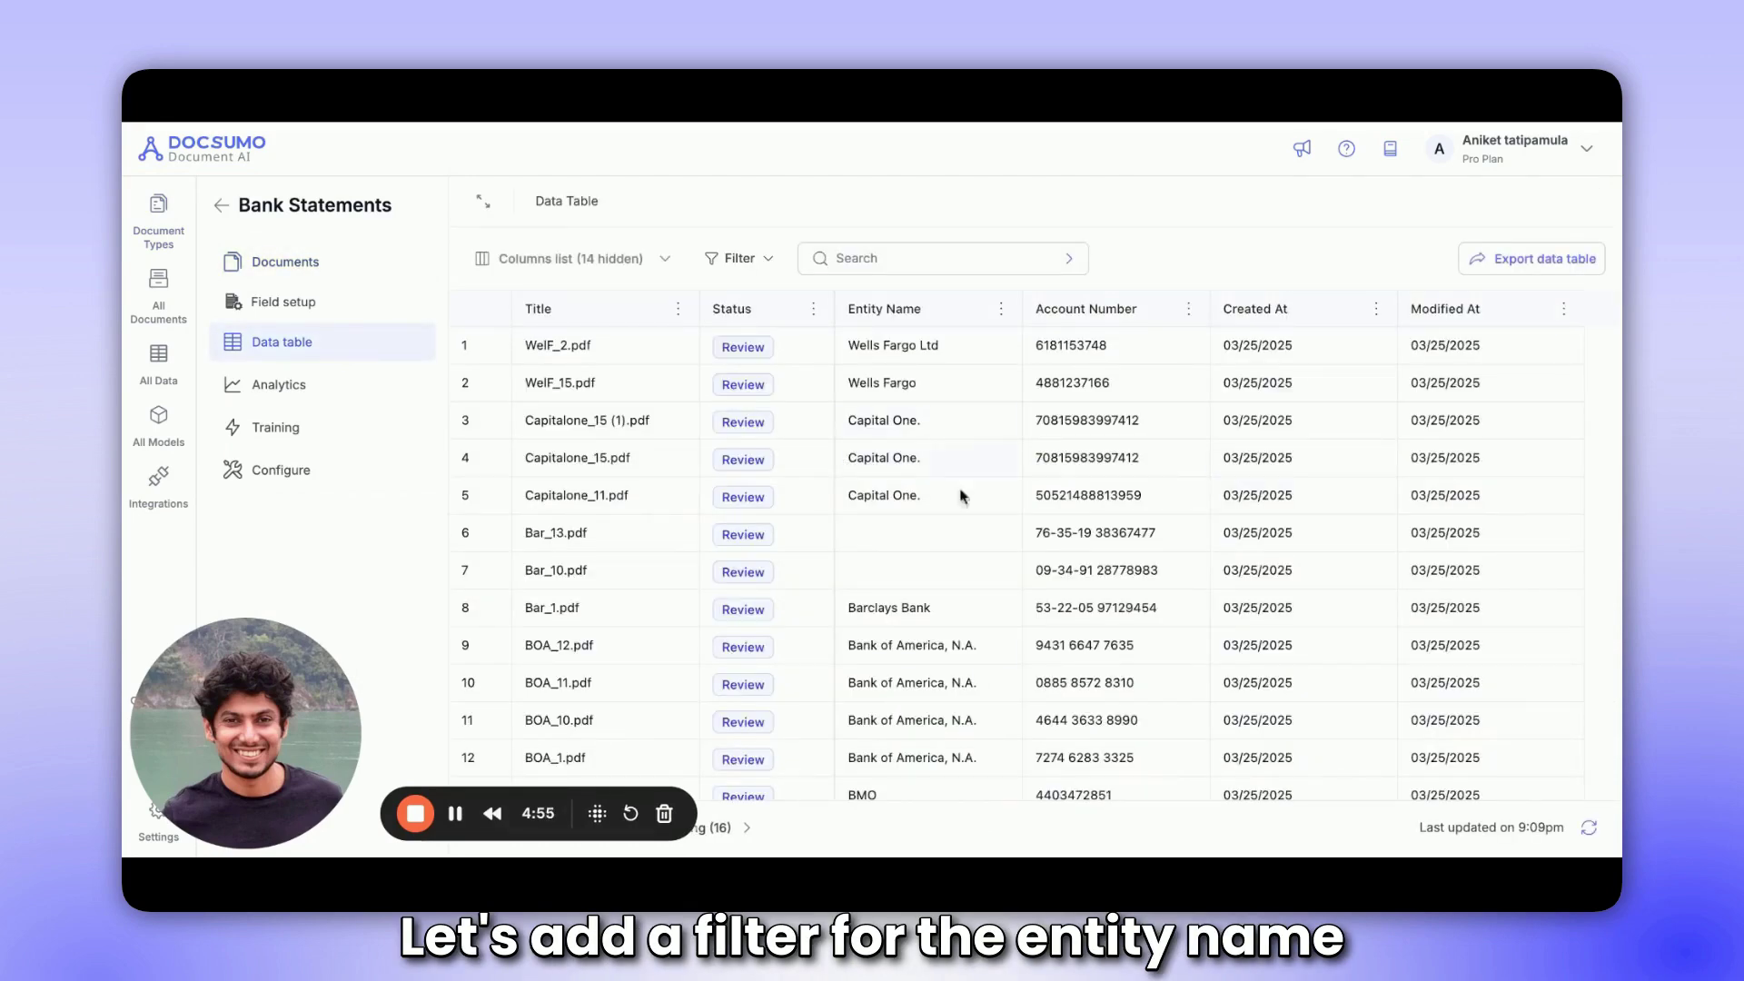
- Filter the table to Entity Name containing 'ba', leaving seven statements
click(743, 260)
click(867, 319)
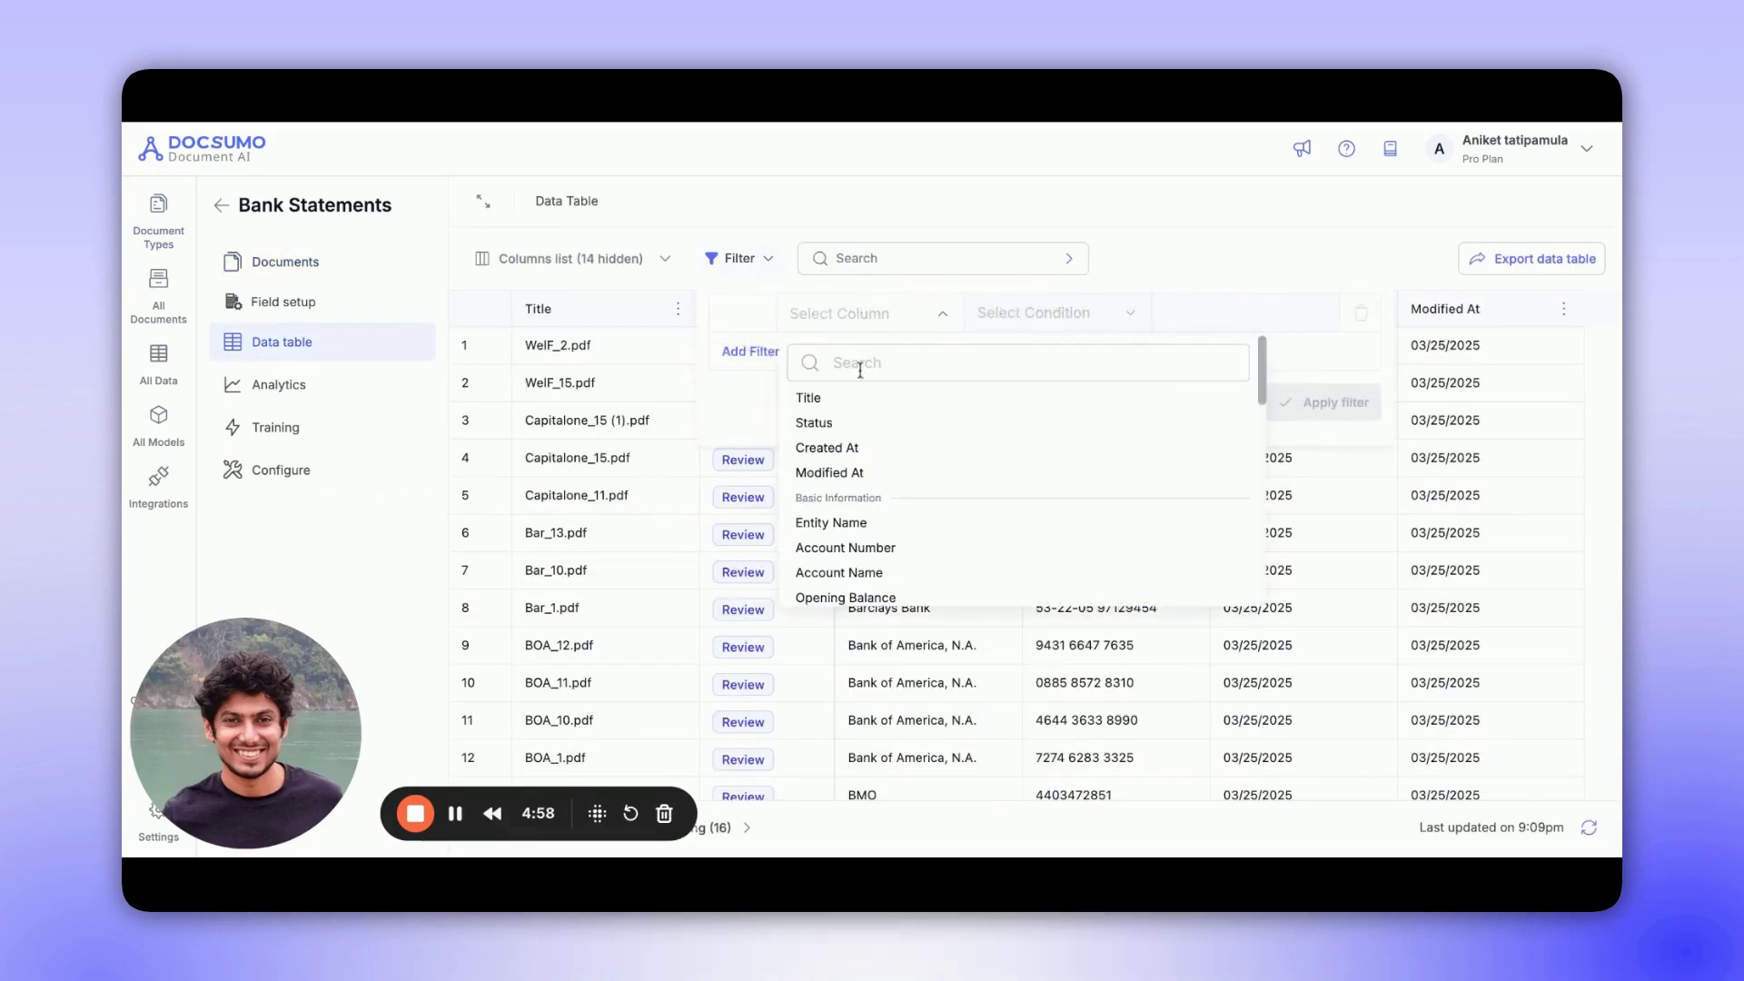
scroll(836, 490, down, 1)
click(833, 460)
click(1033, 313)
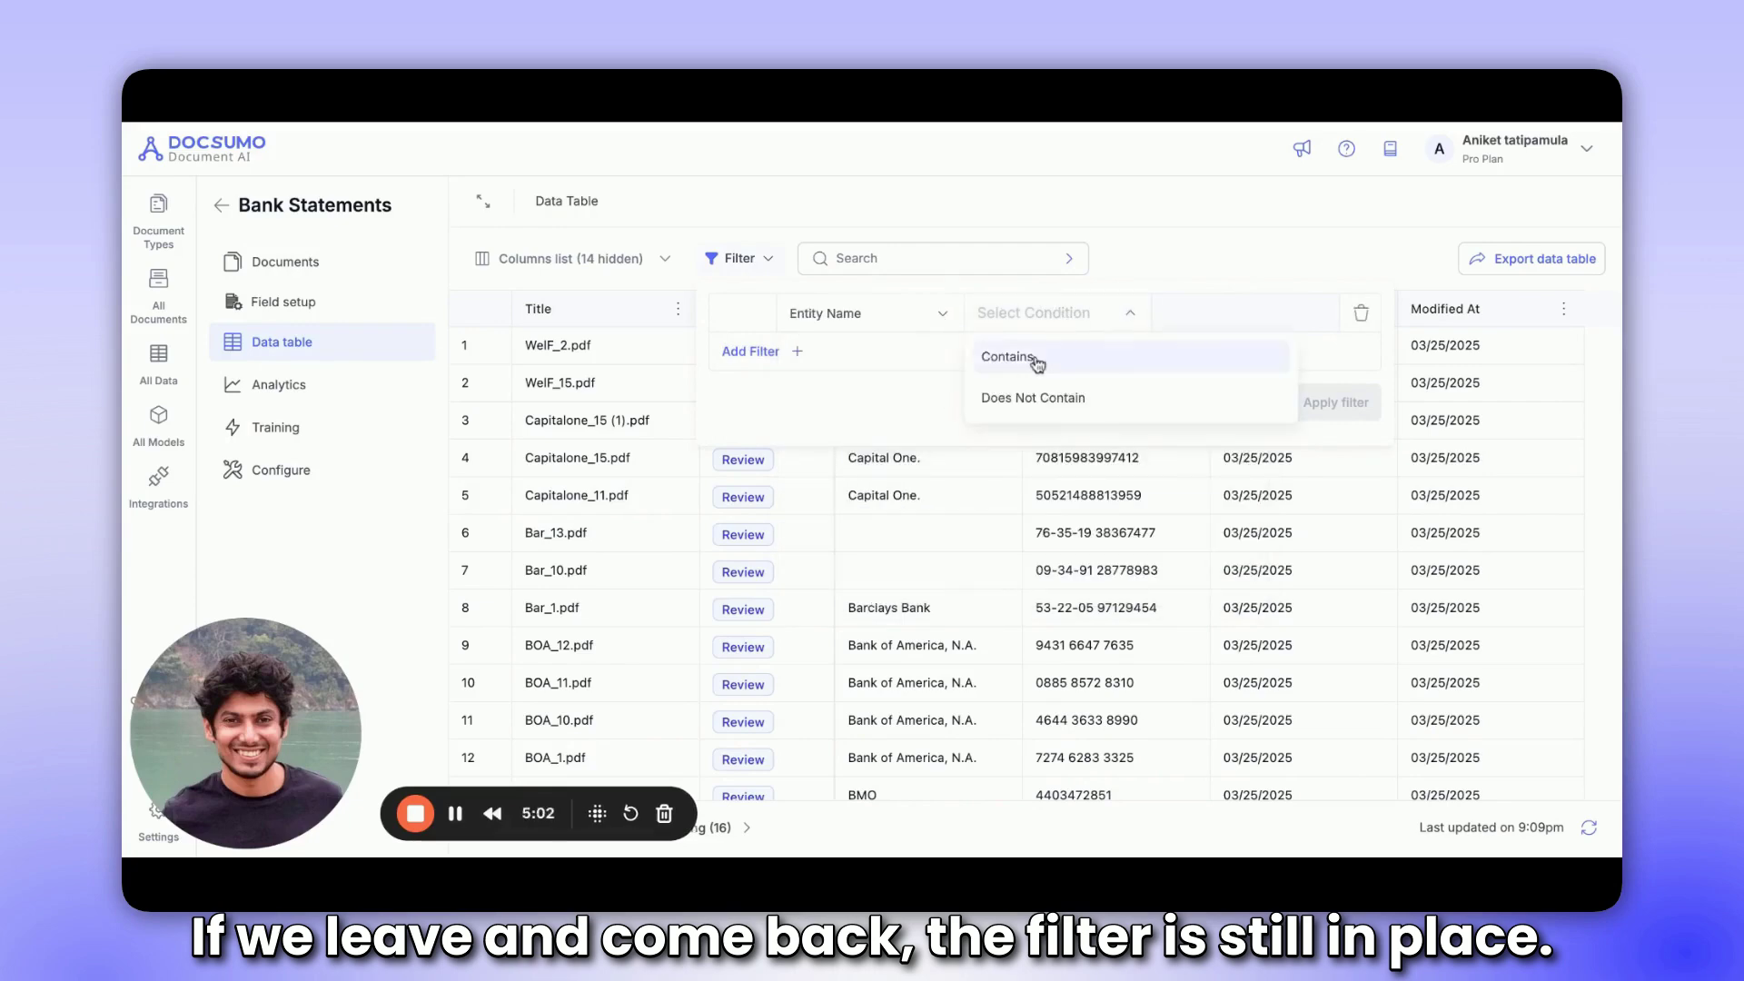
click(1036, 358)
text(bank)
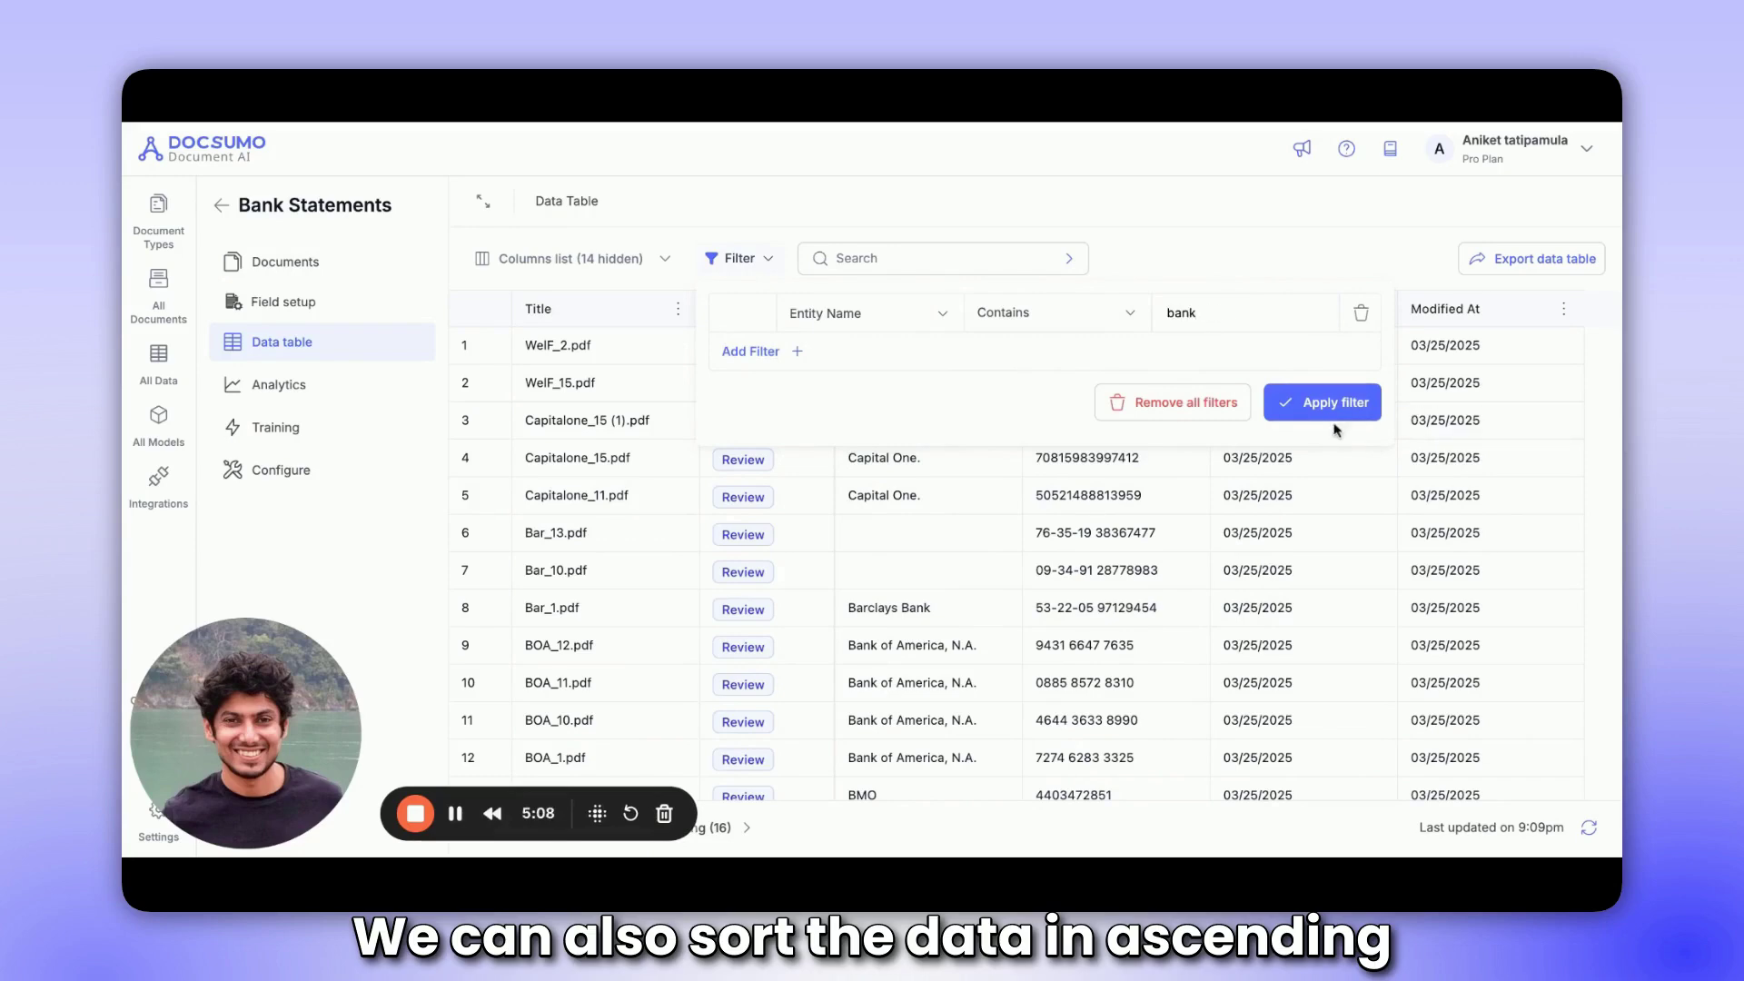
click(1328, 409)
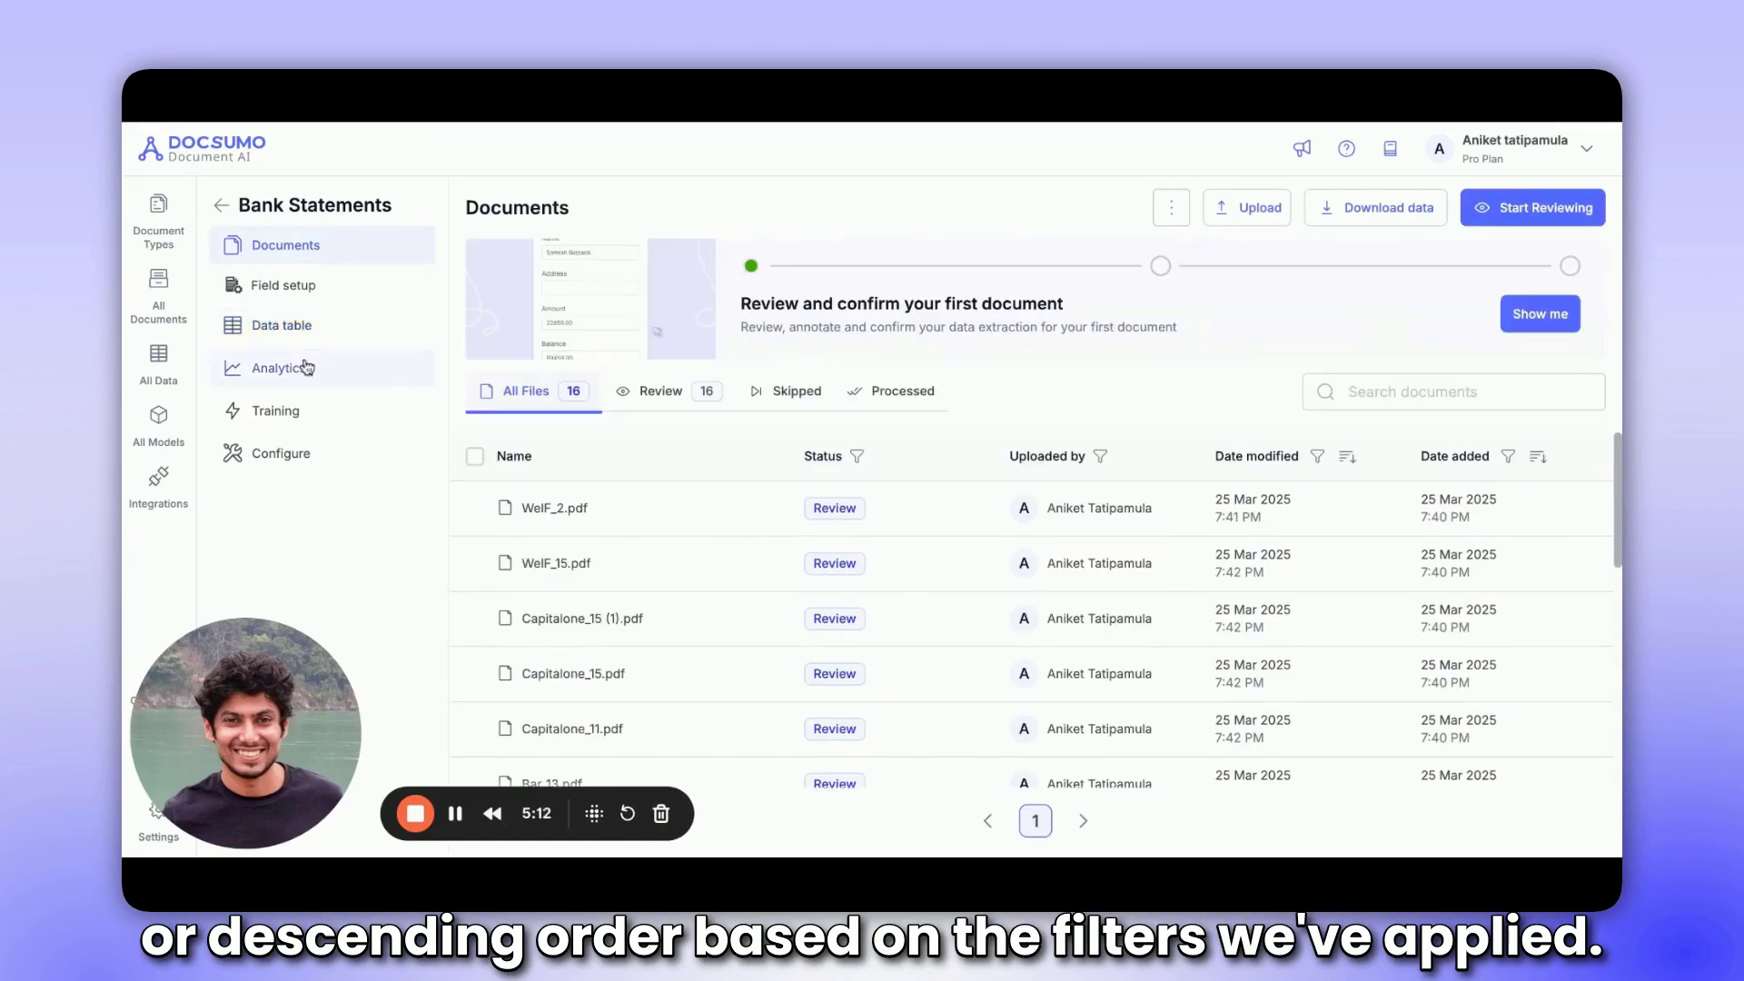
click(289, 327)
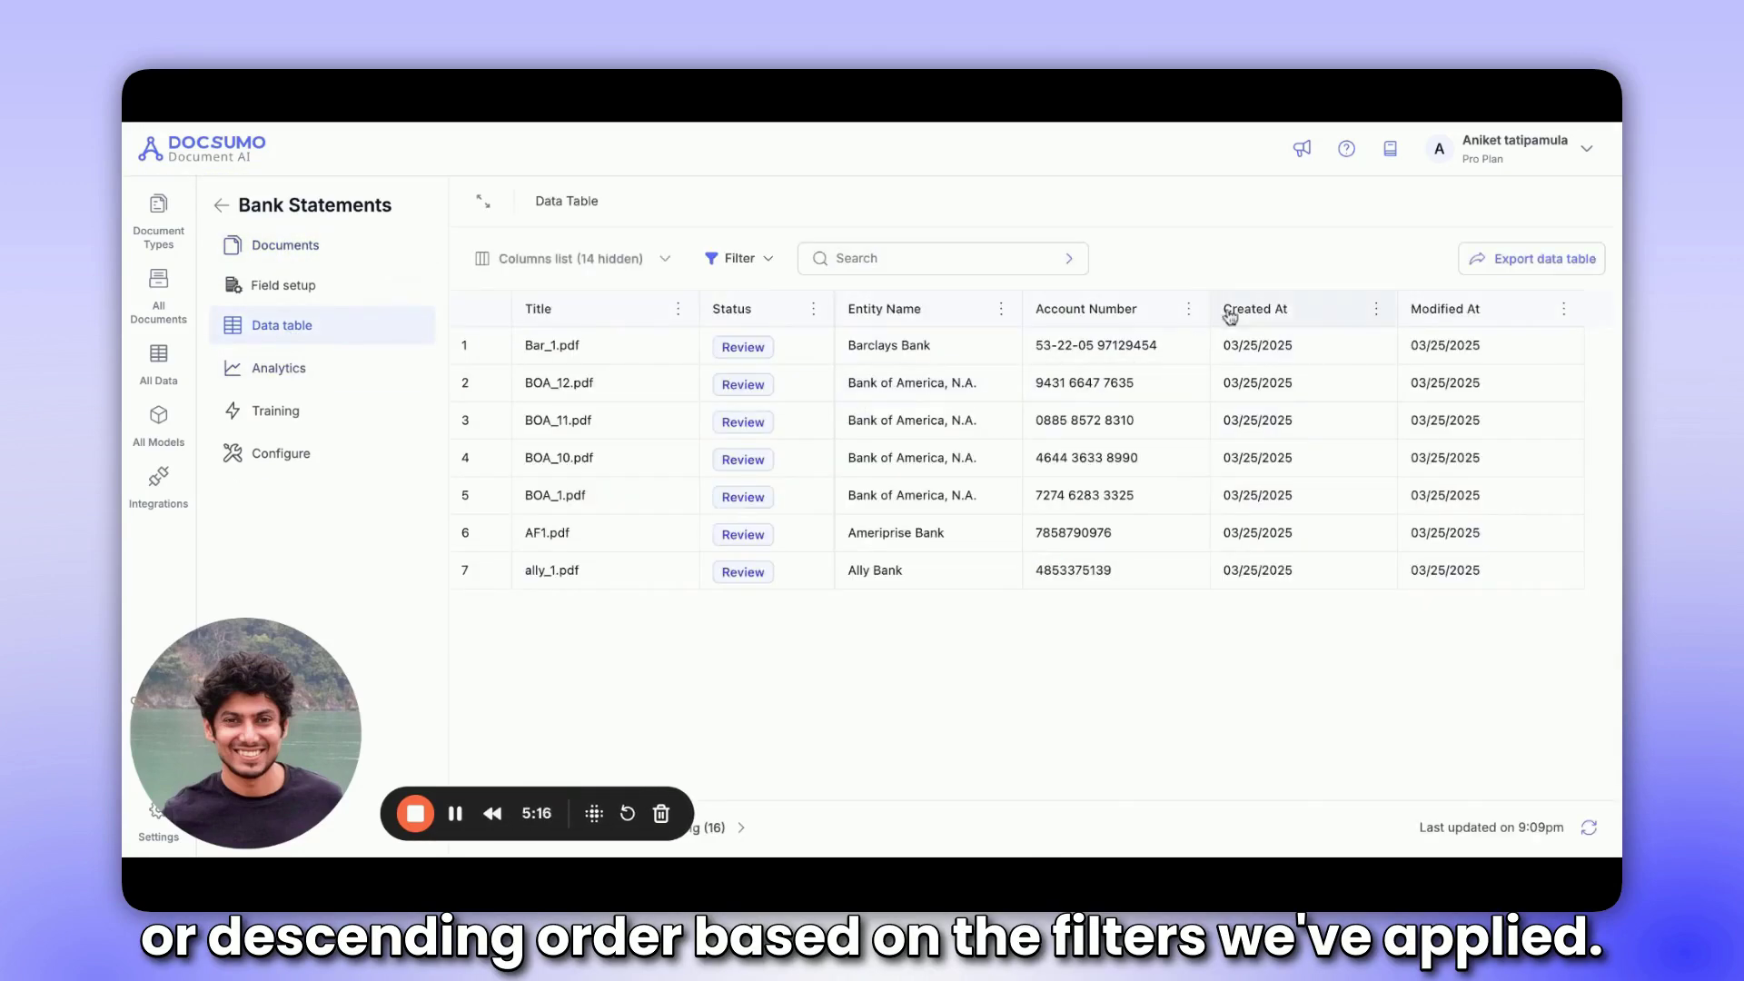
- Sort the filtered rows by Entity Name ascending and glance at the export options without exporting
click(1001, 308)
click(907, 532)
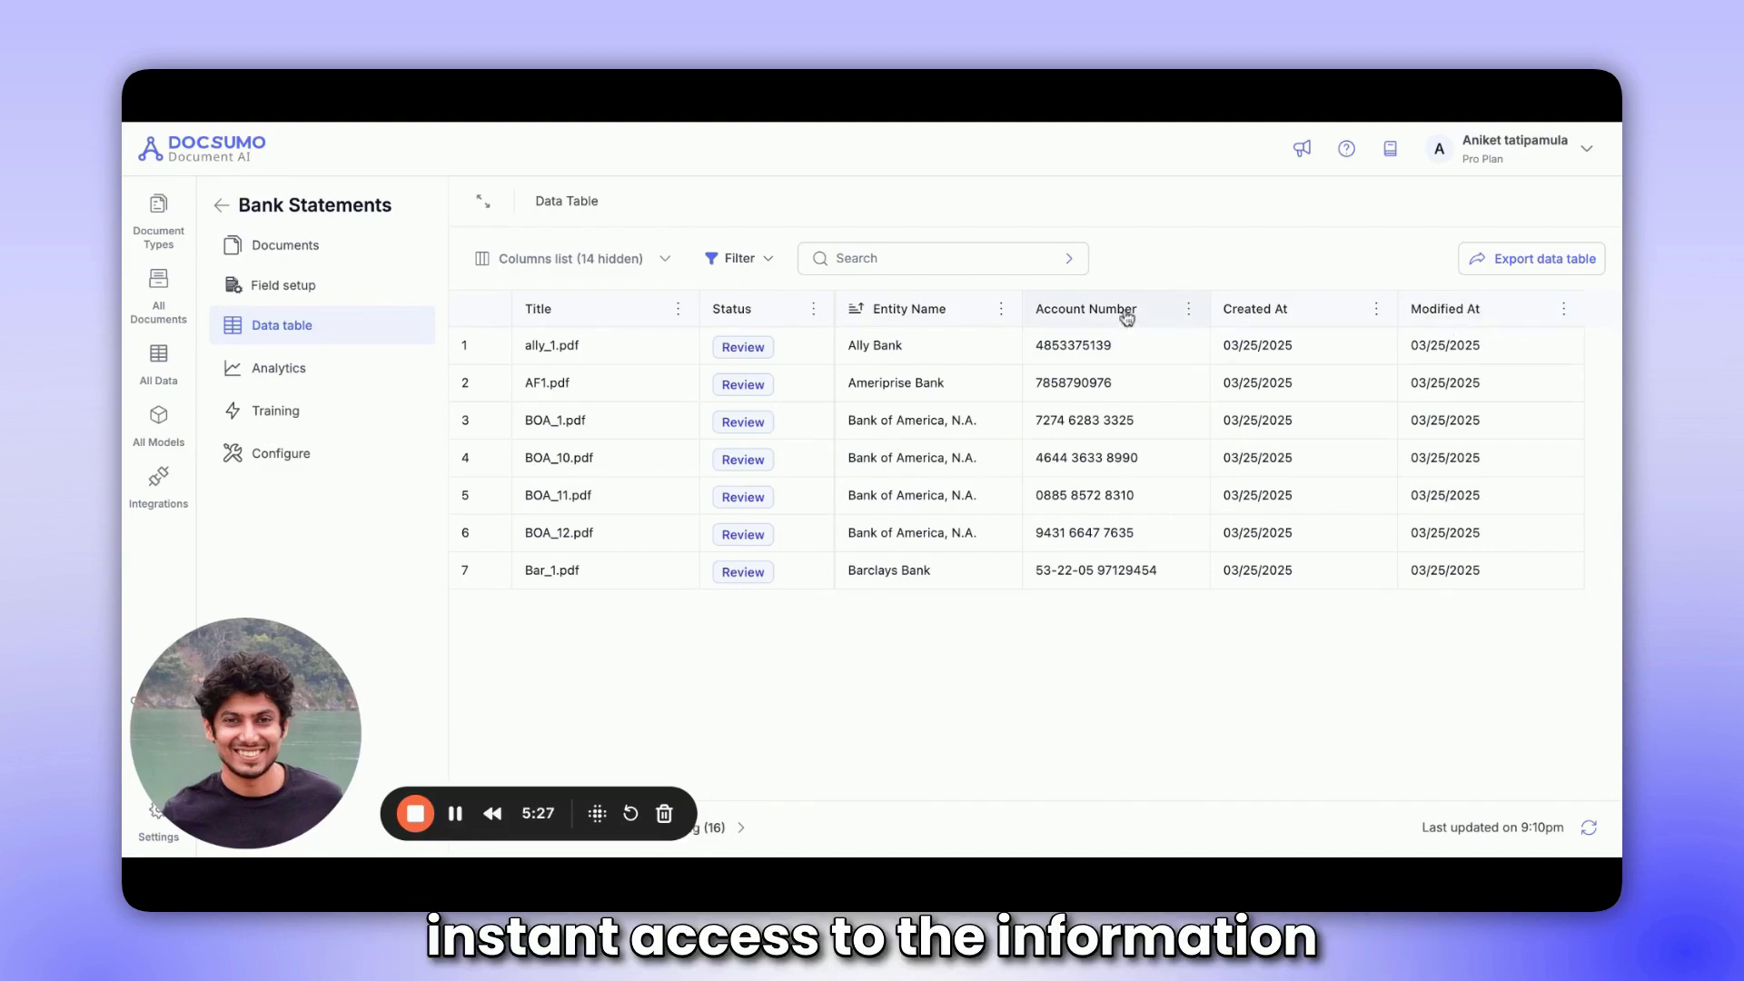
click(1545, 262)
click(1464, 310)
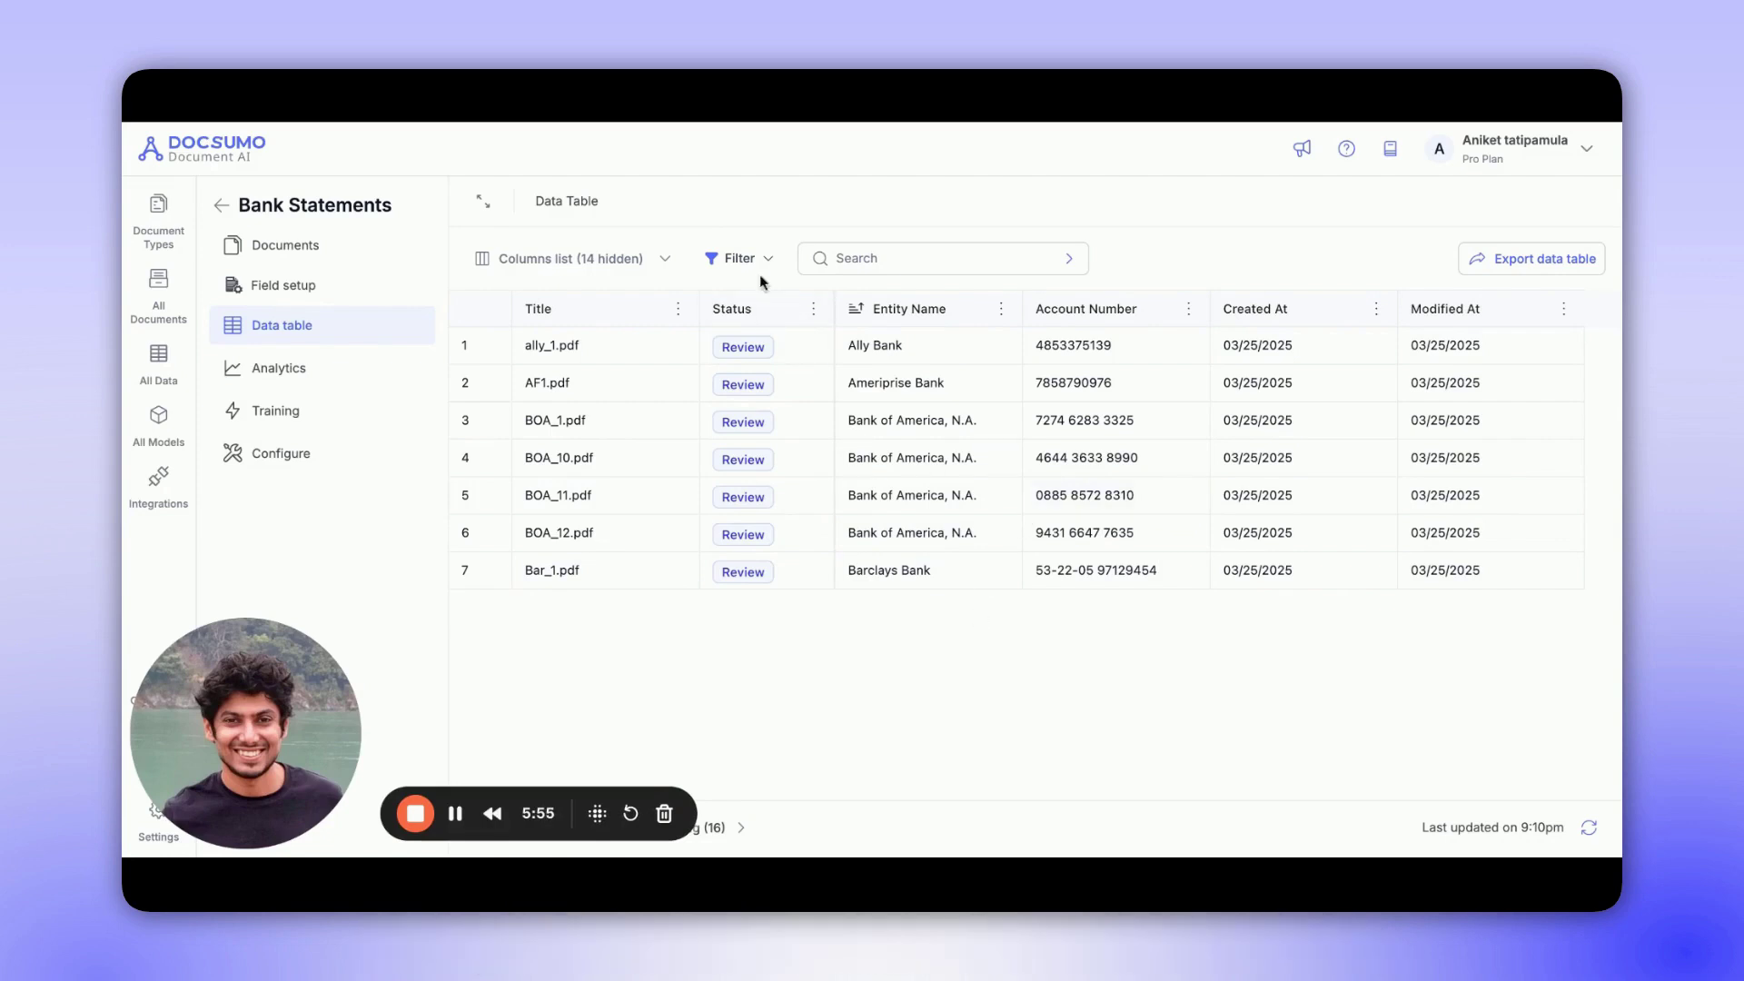
- Remove all filters so every statement shows again, starting with Bar_10.pdf and Bar_13.pdf
click(756, 263)
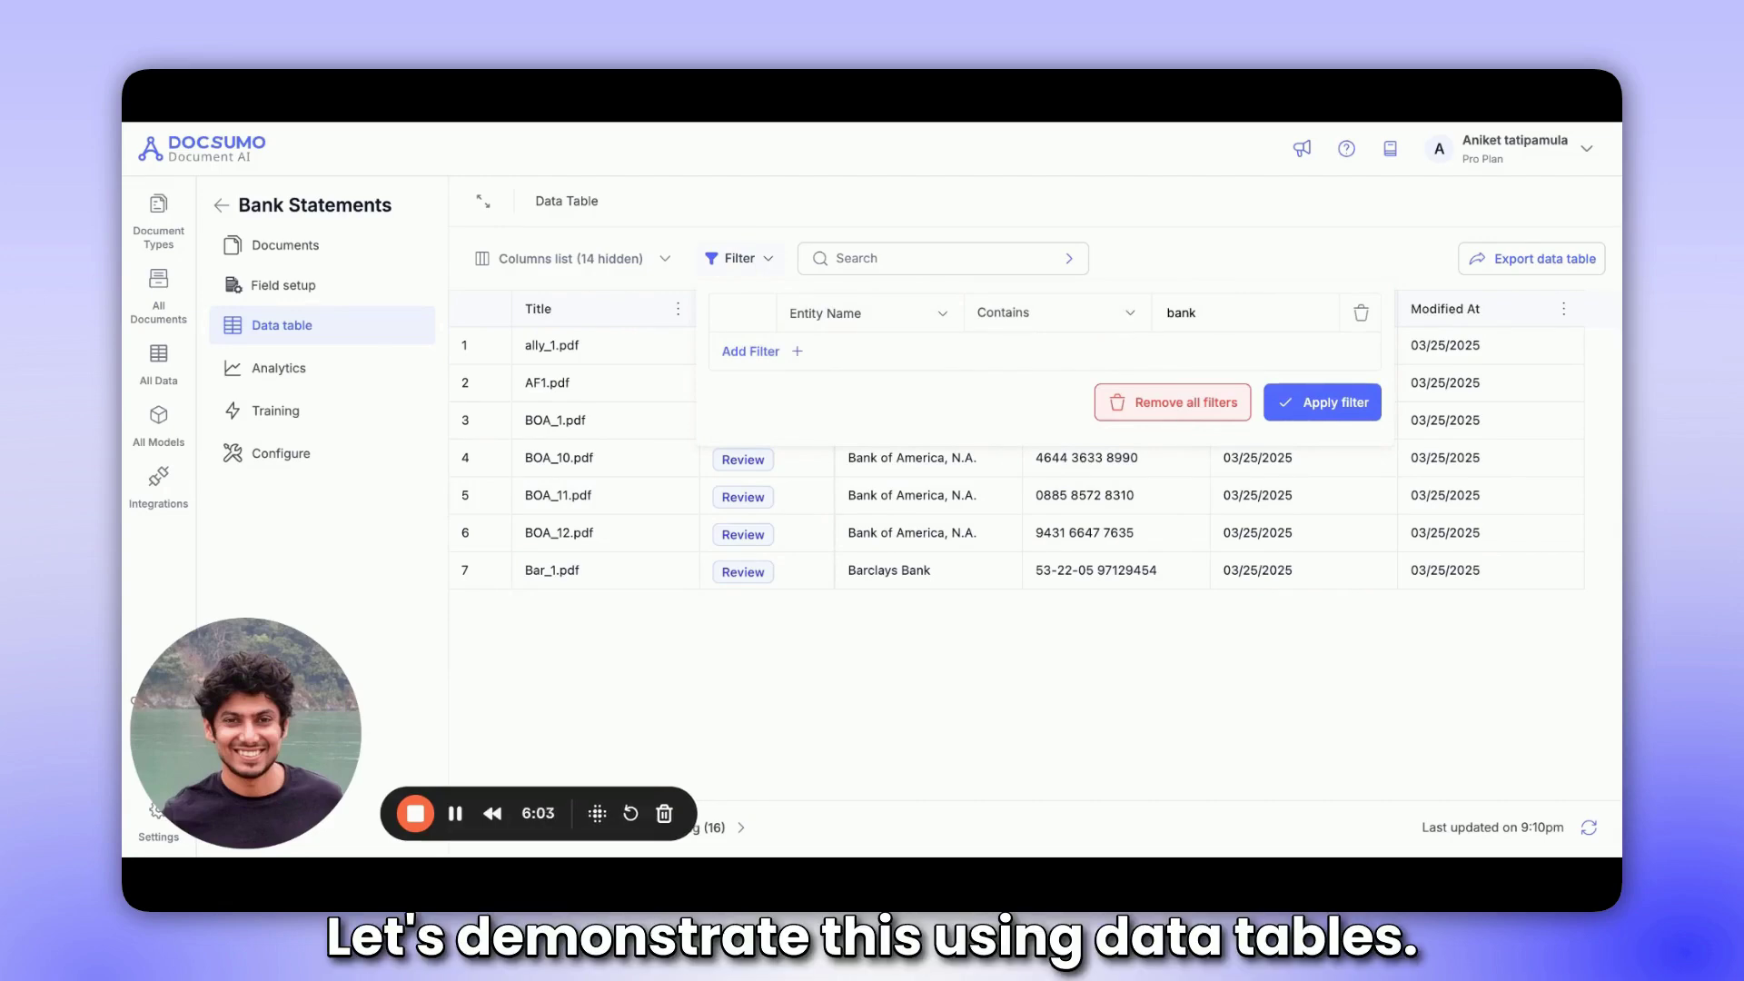
click(1136, 402)
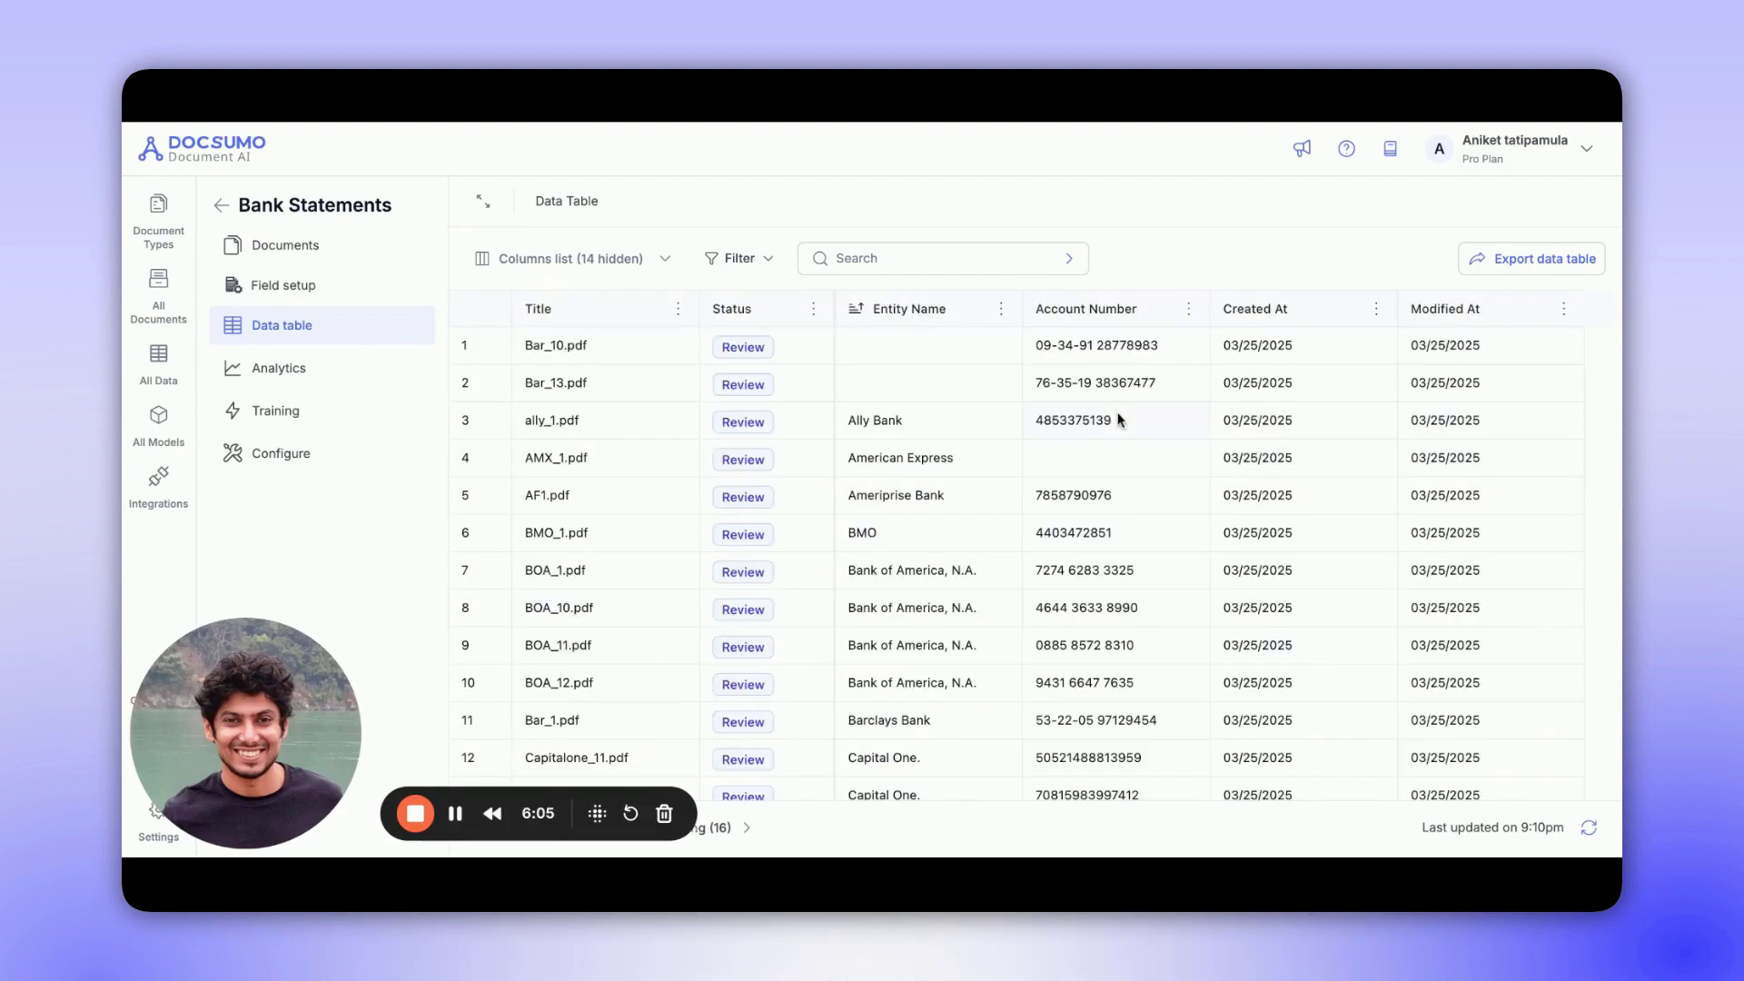
- Fill Bar_10.pdf's blank Entity Name with 'Barclays' and confirm it
click(861, 343)
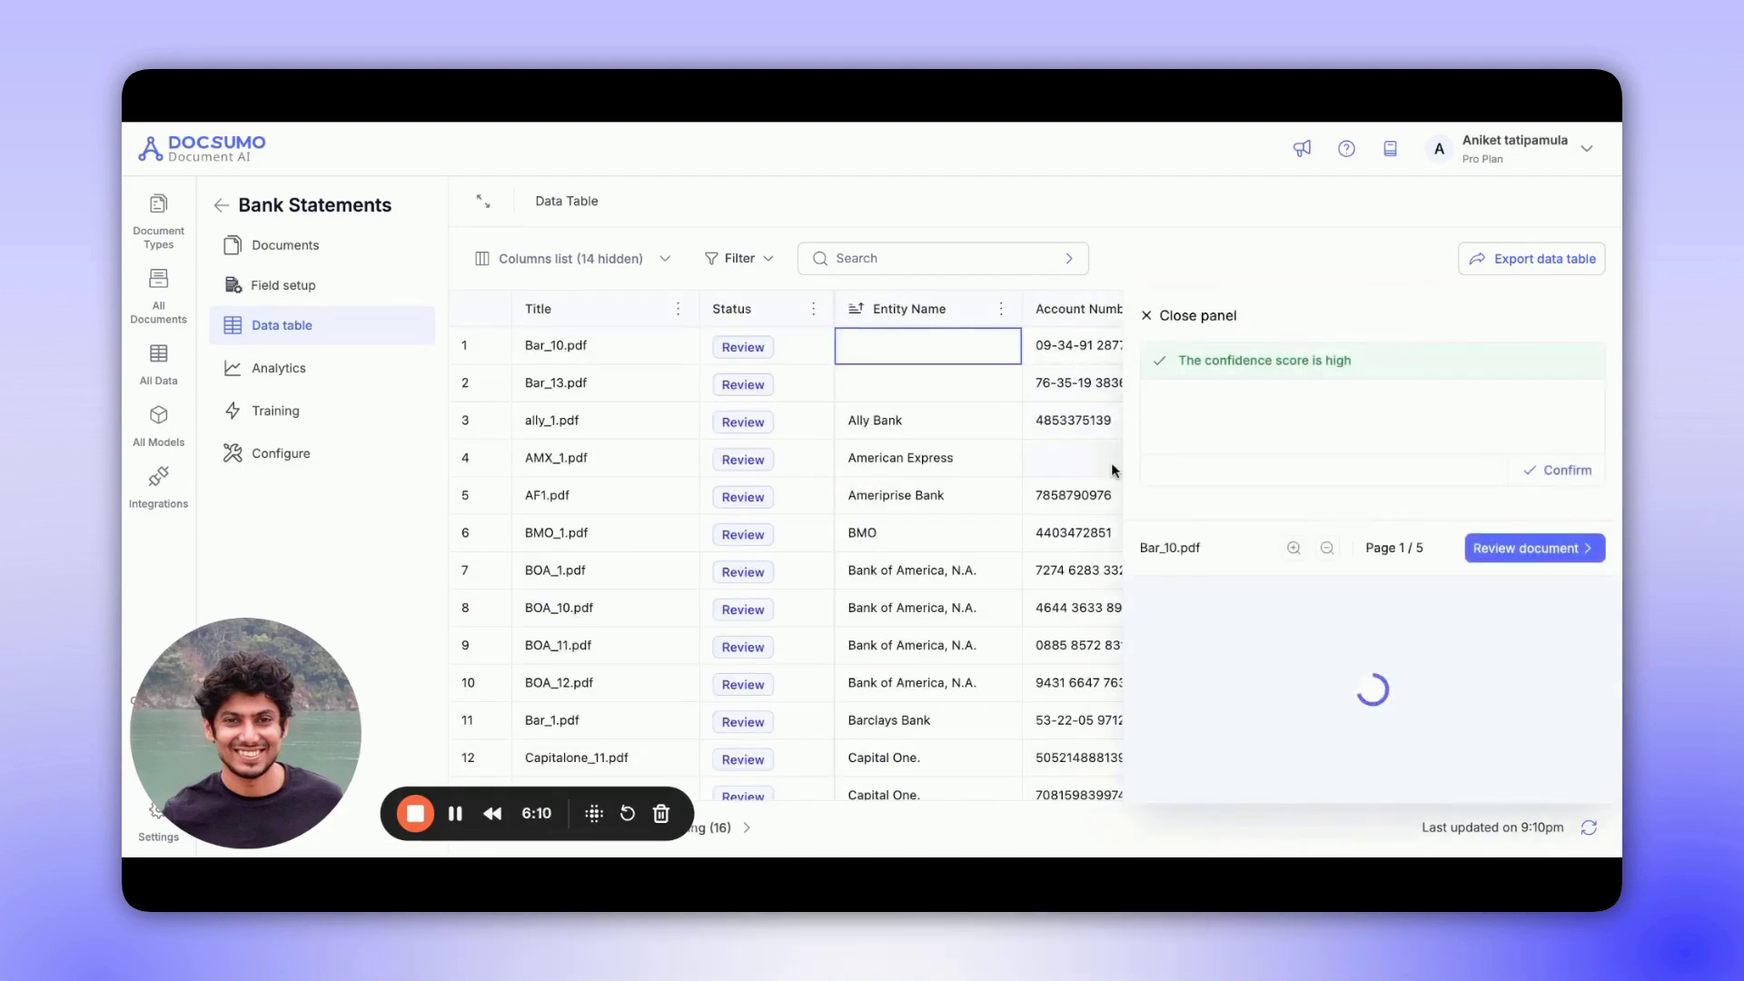
scroll(1297, 634, down, 1)
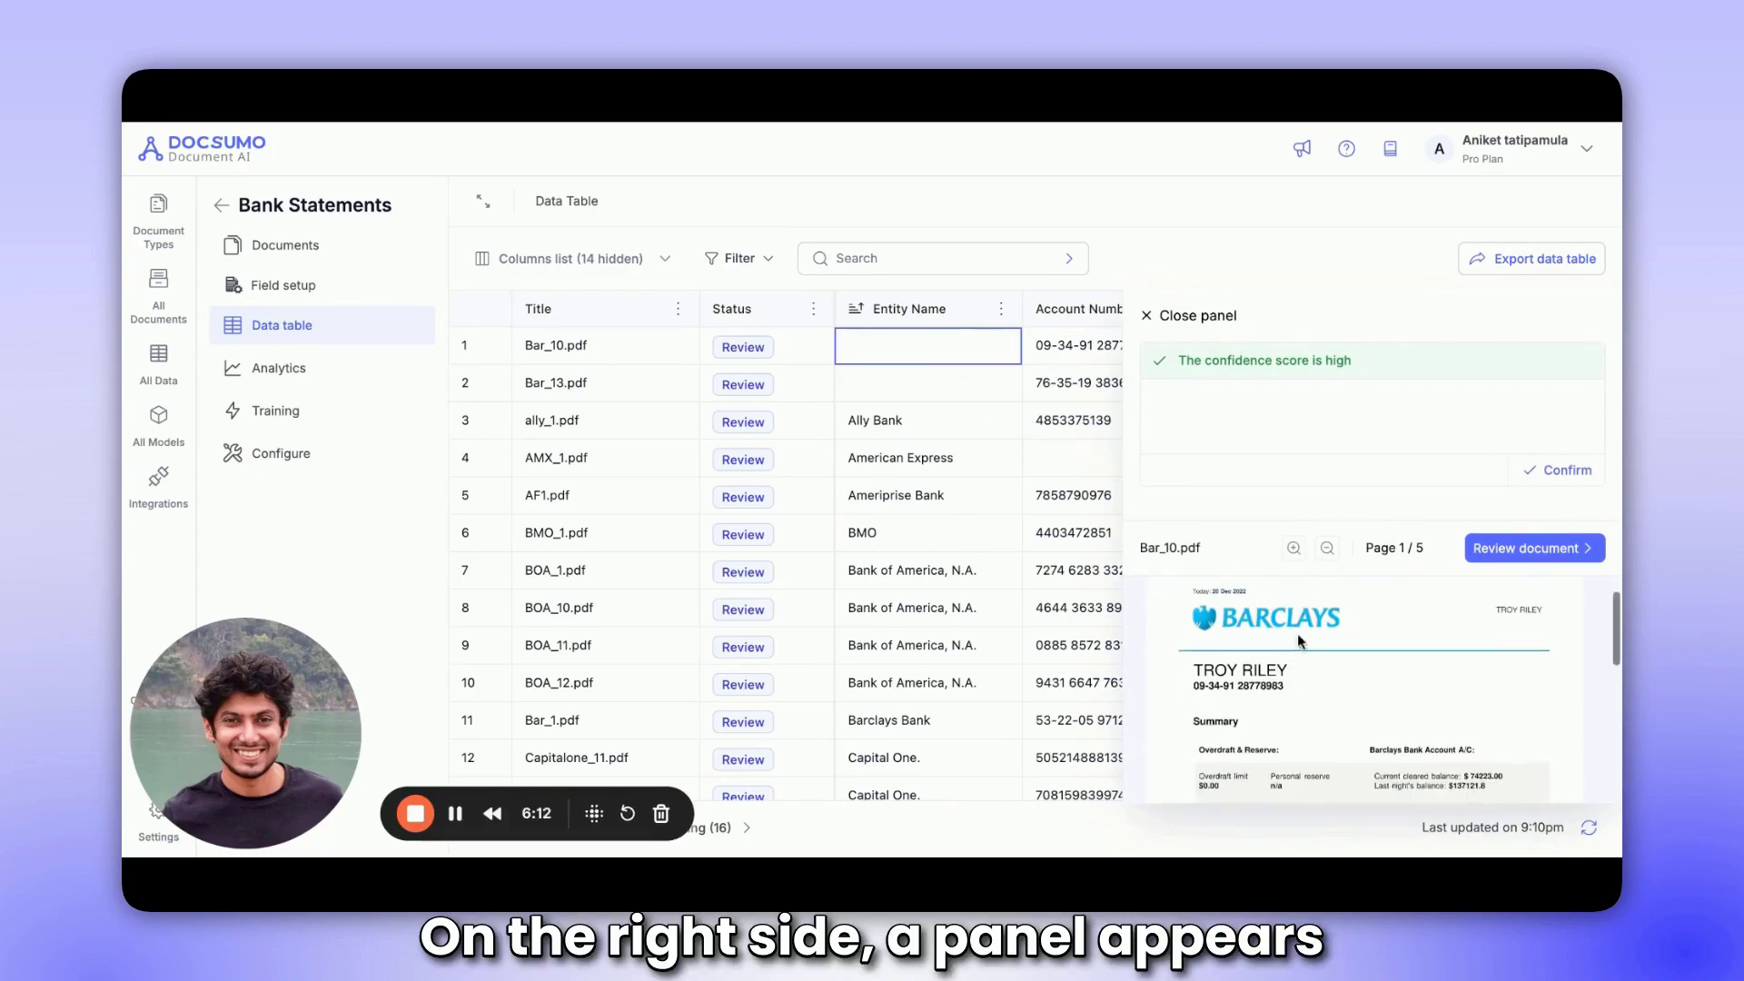
scroll(1237, 618, down, 1)
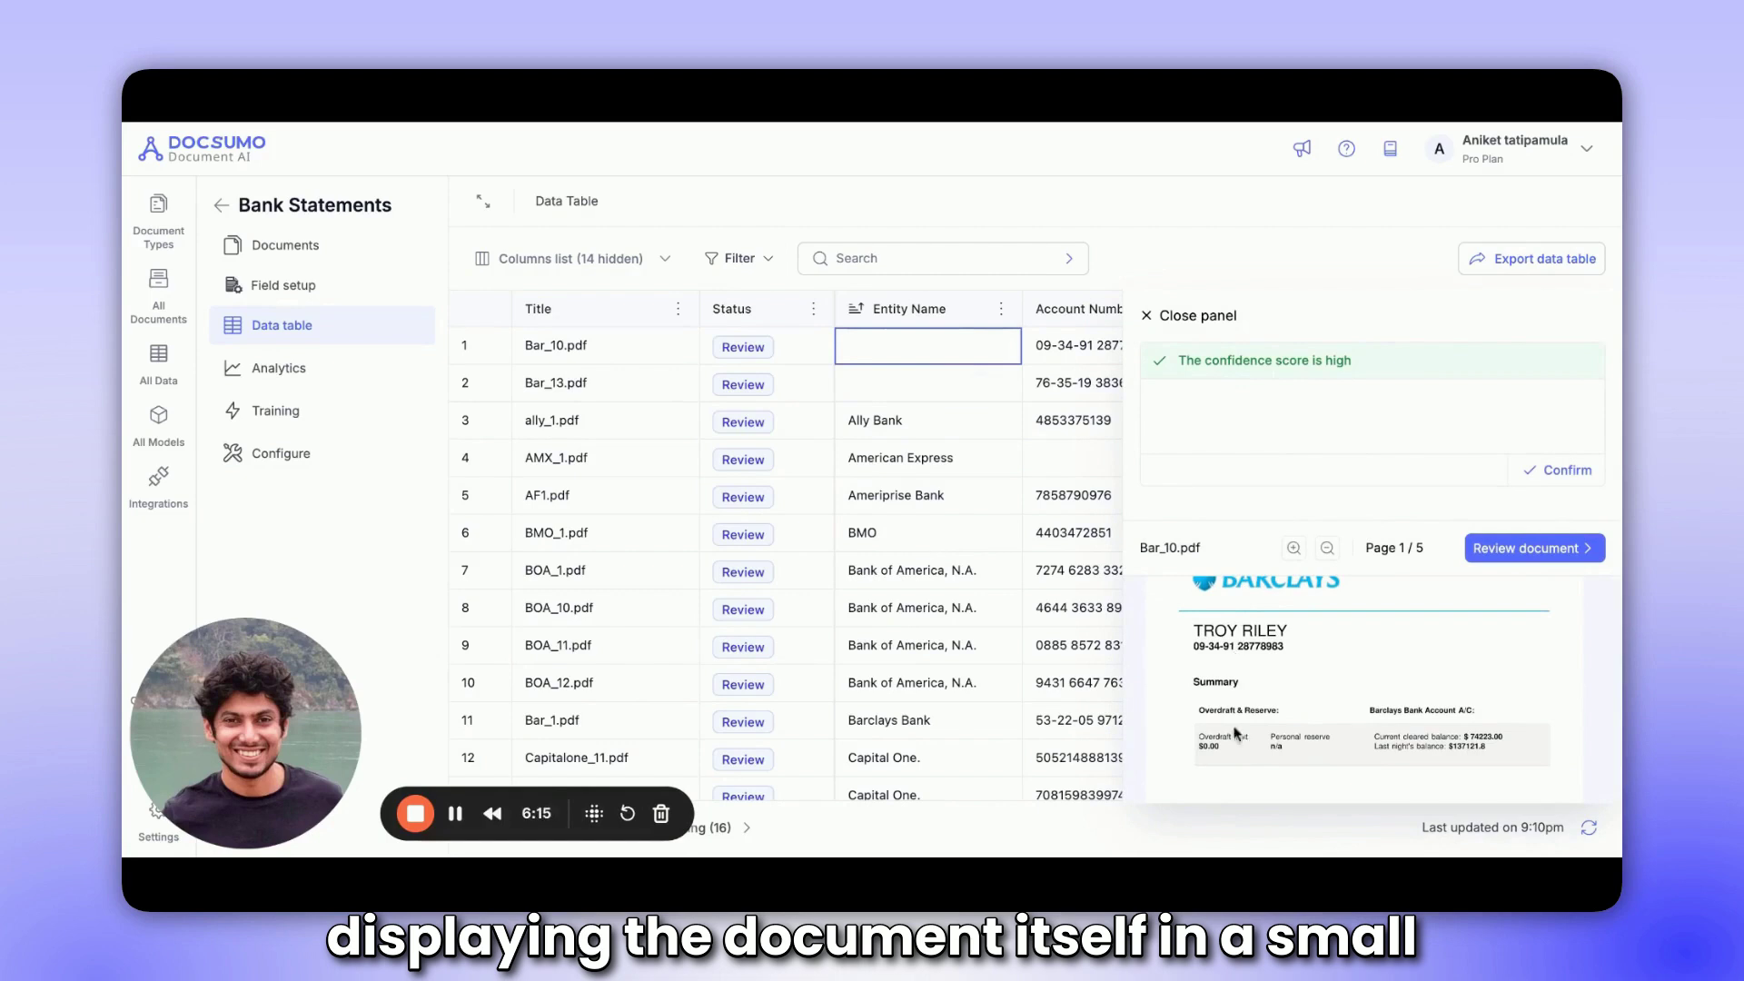
scroll(1235, 732, down, 1)
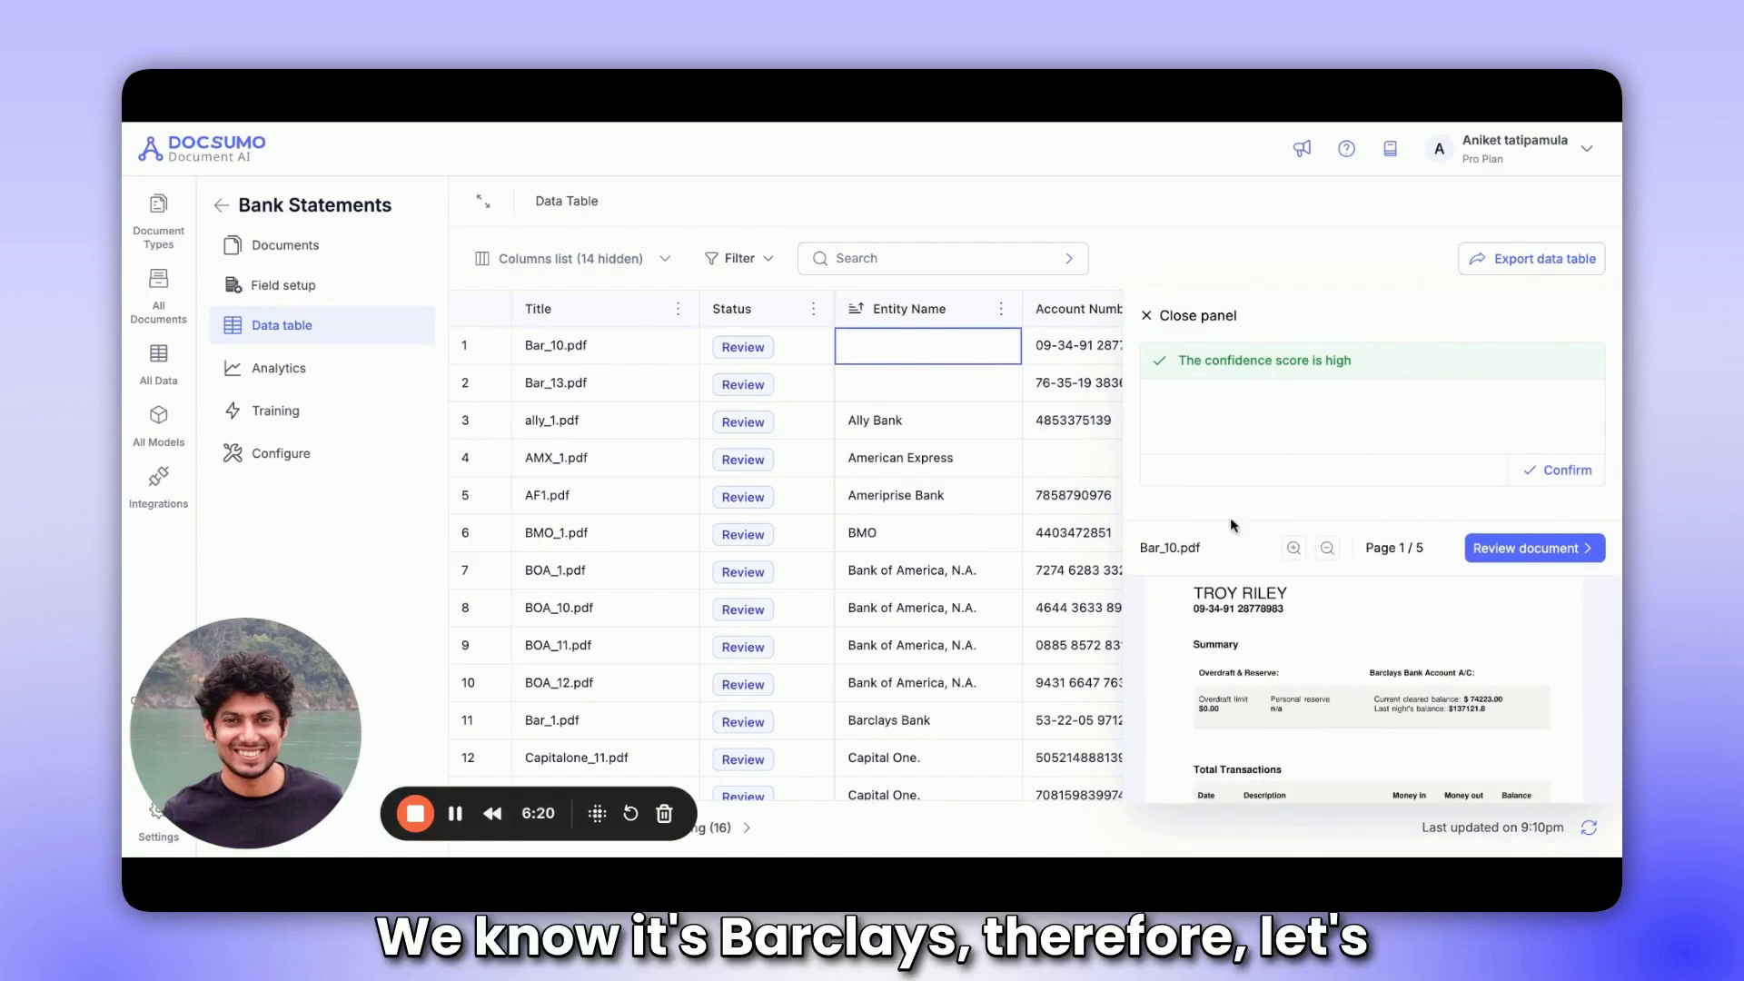
scroll(1224, 620, up, 3)
click(1174, 405)
text(B)
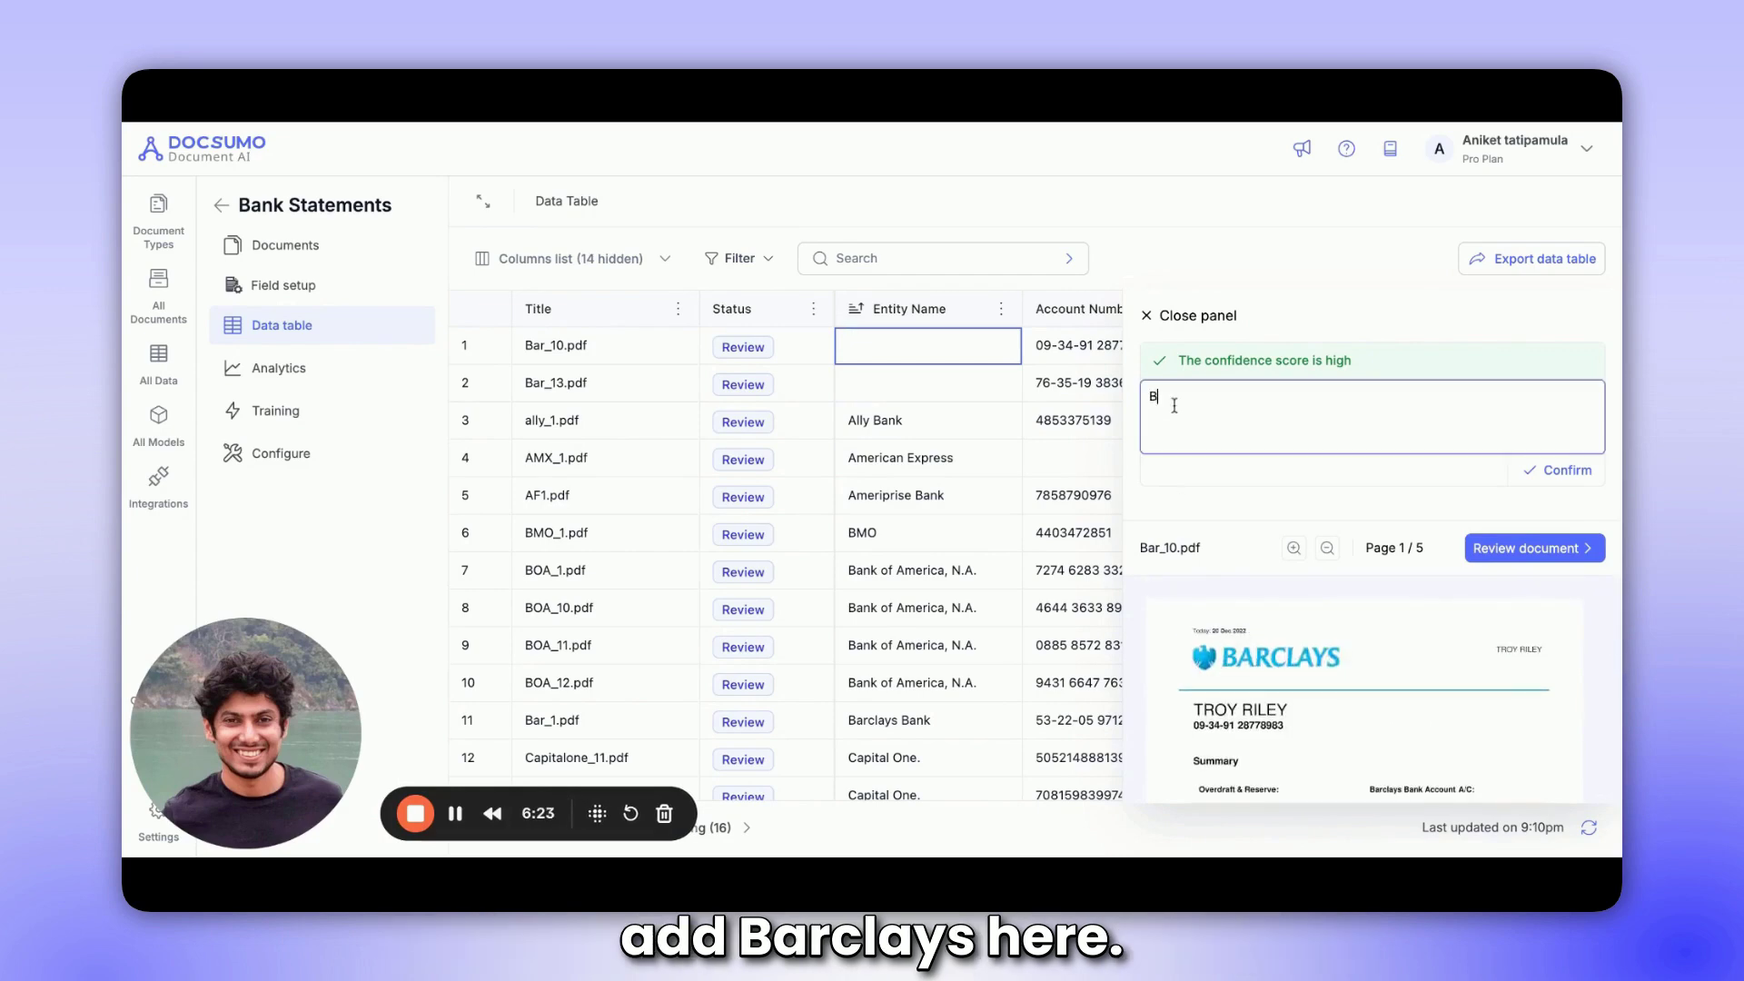
text(arclays)
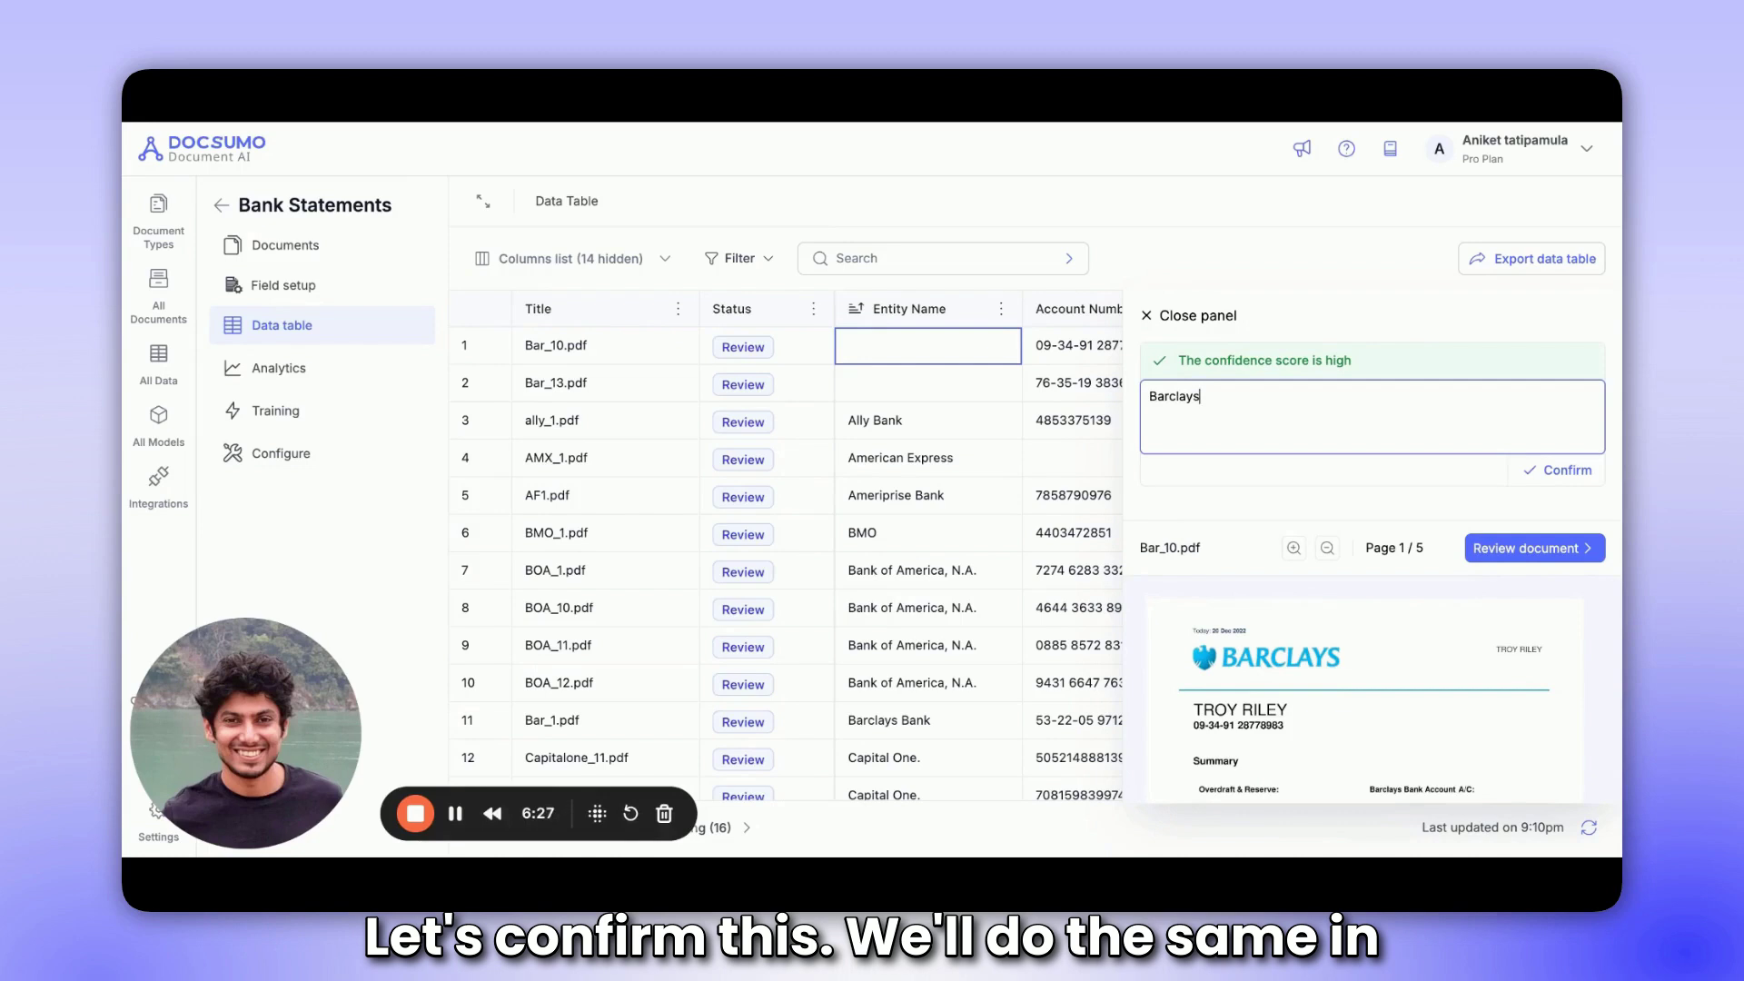
click(1566, 470)
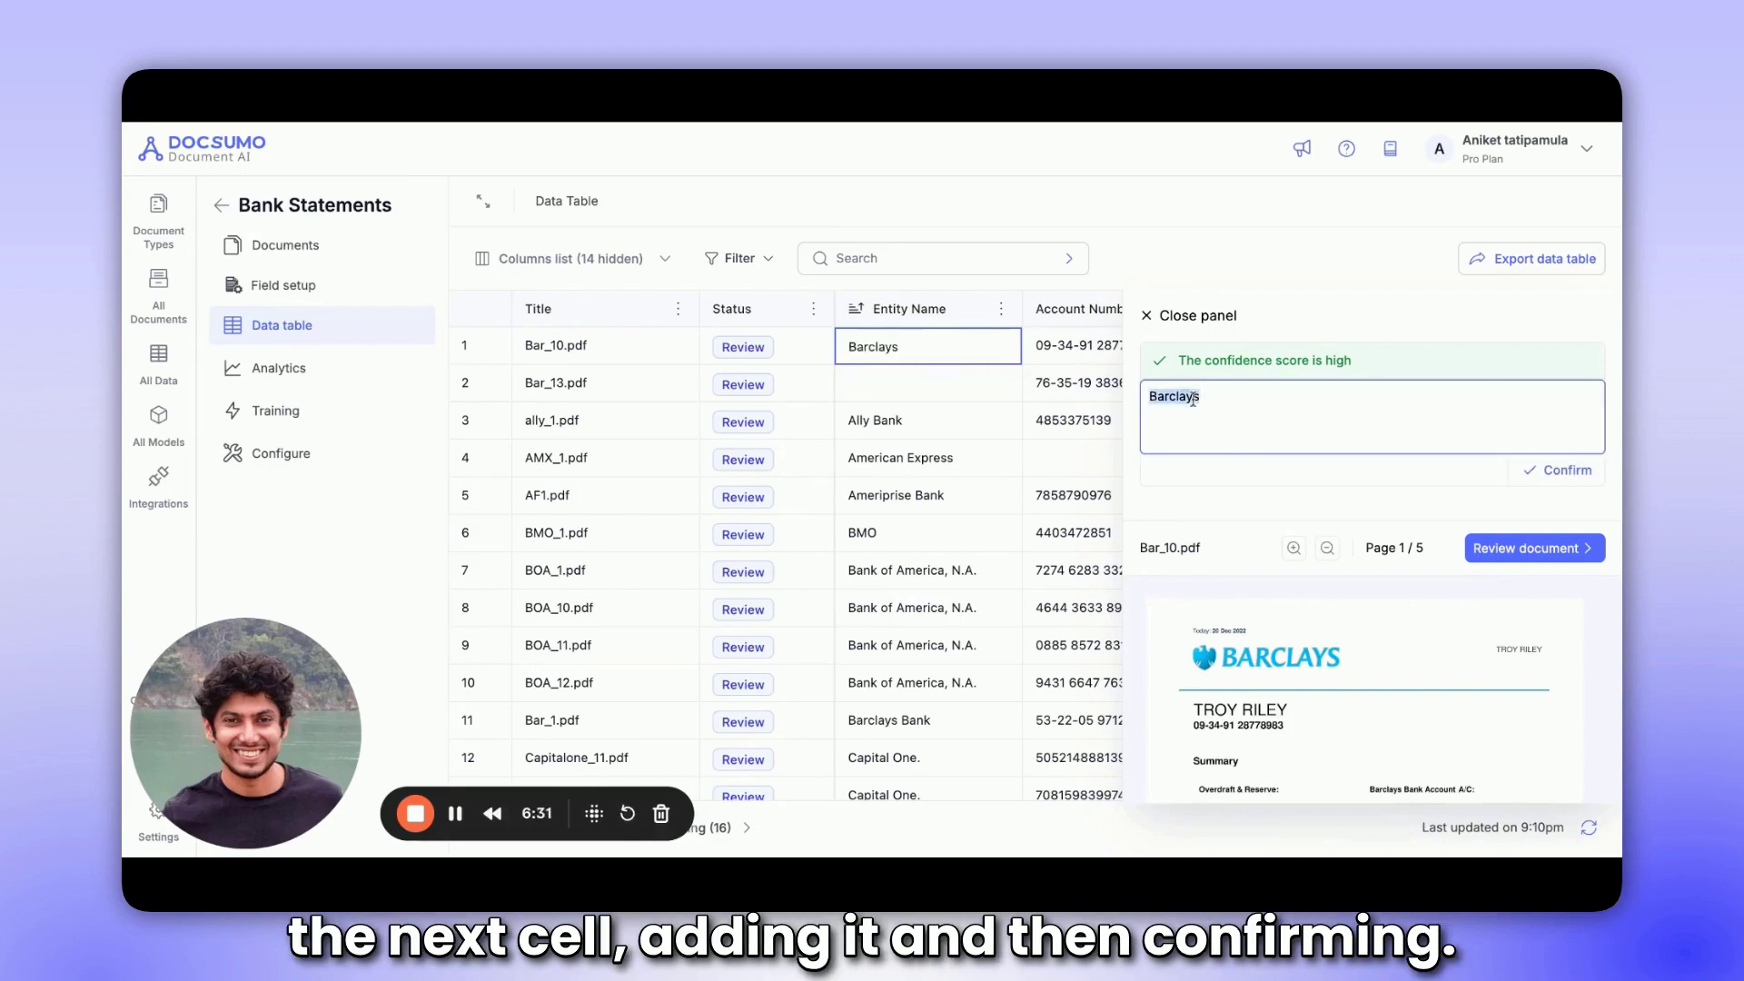
- Enter 'Barclays' as Bar_13.pdf's Entity Name and confirm it
text(Barclays)
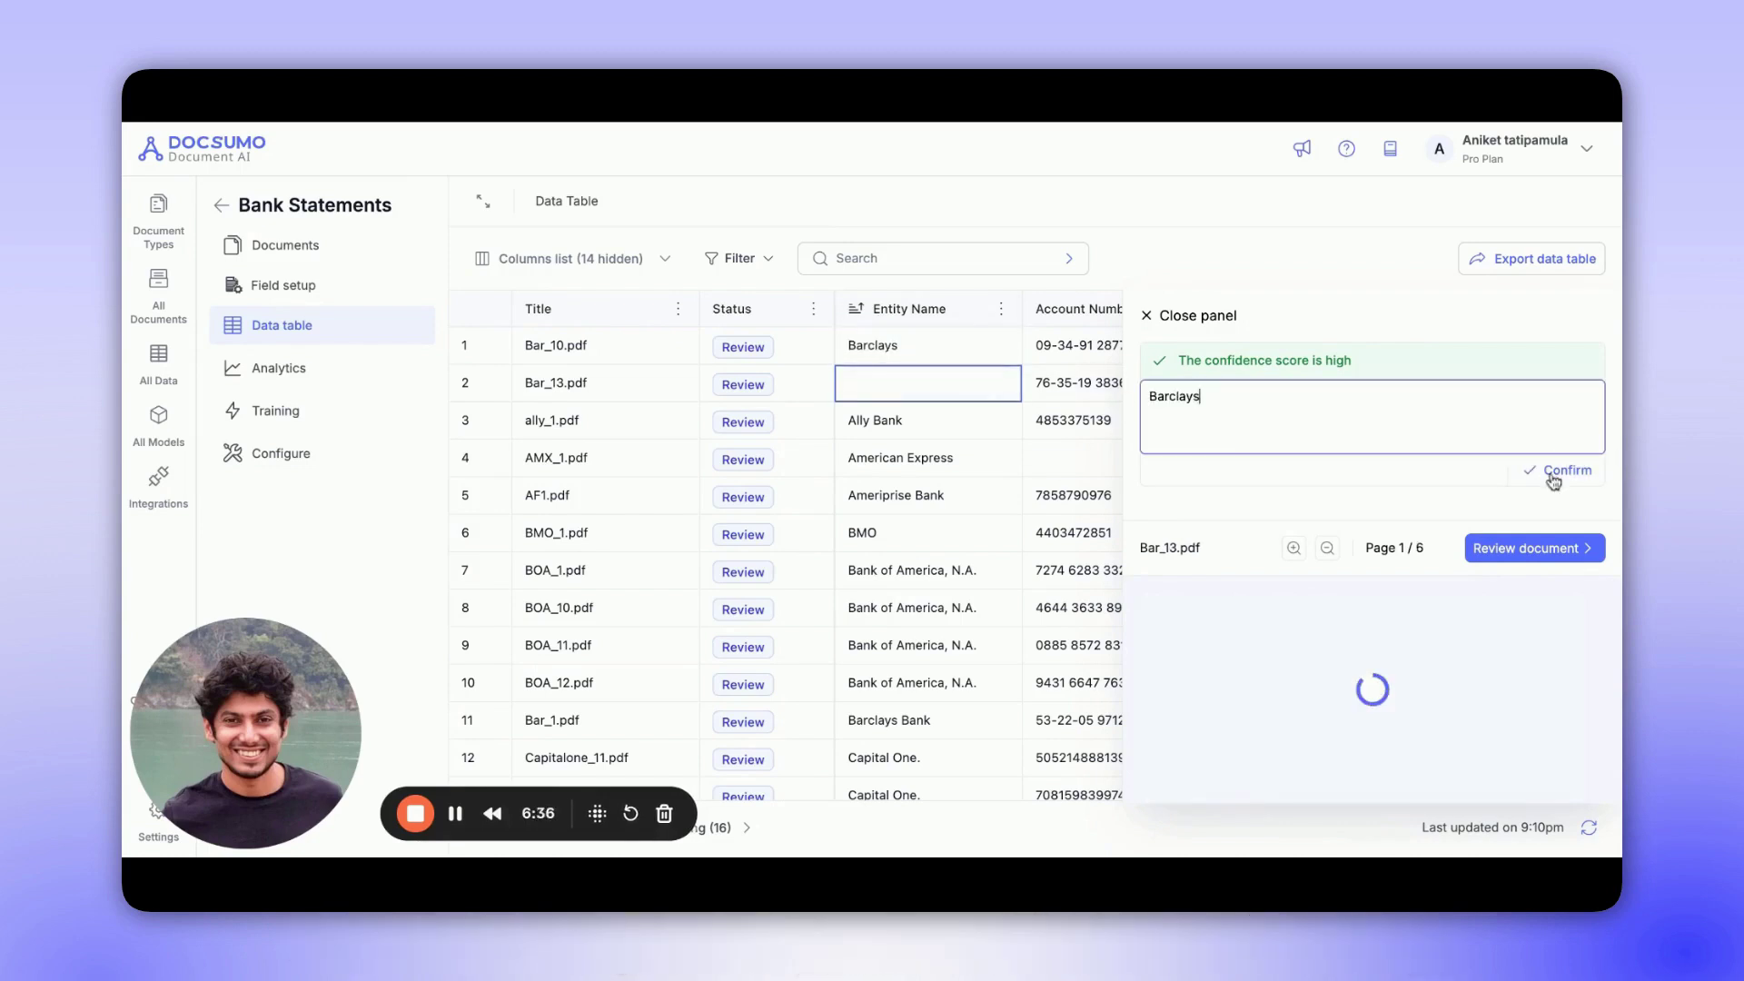
click(1544, 472)
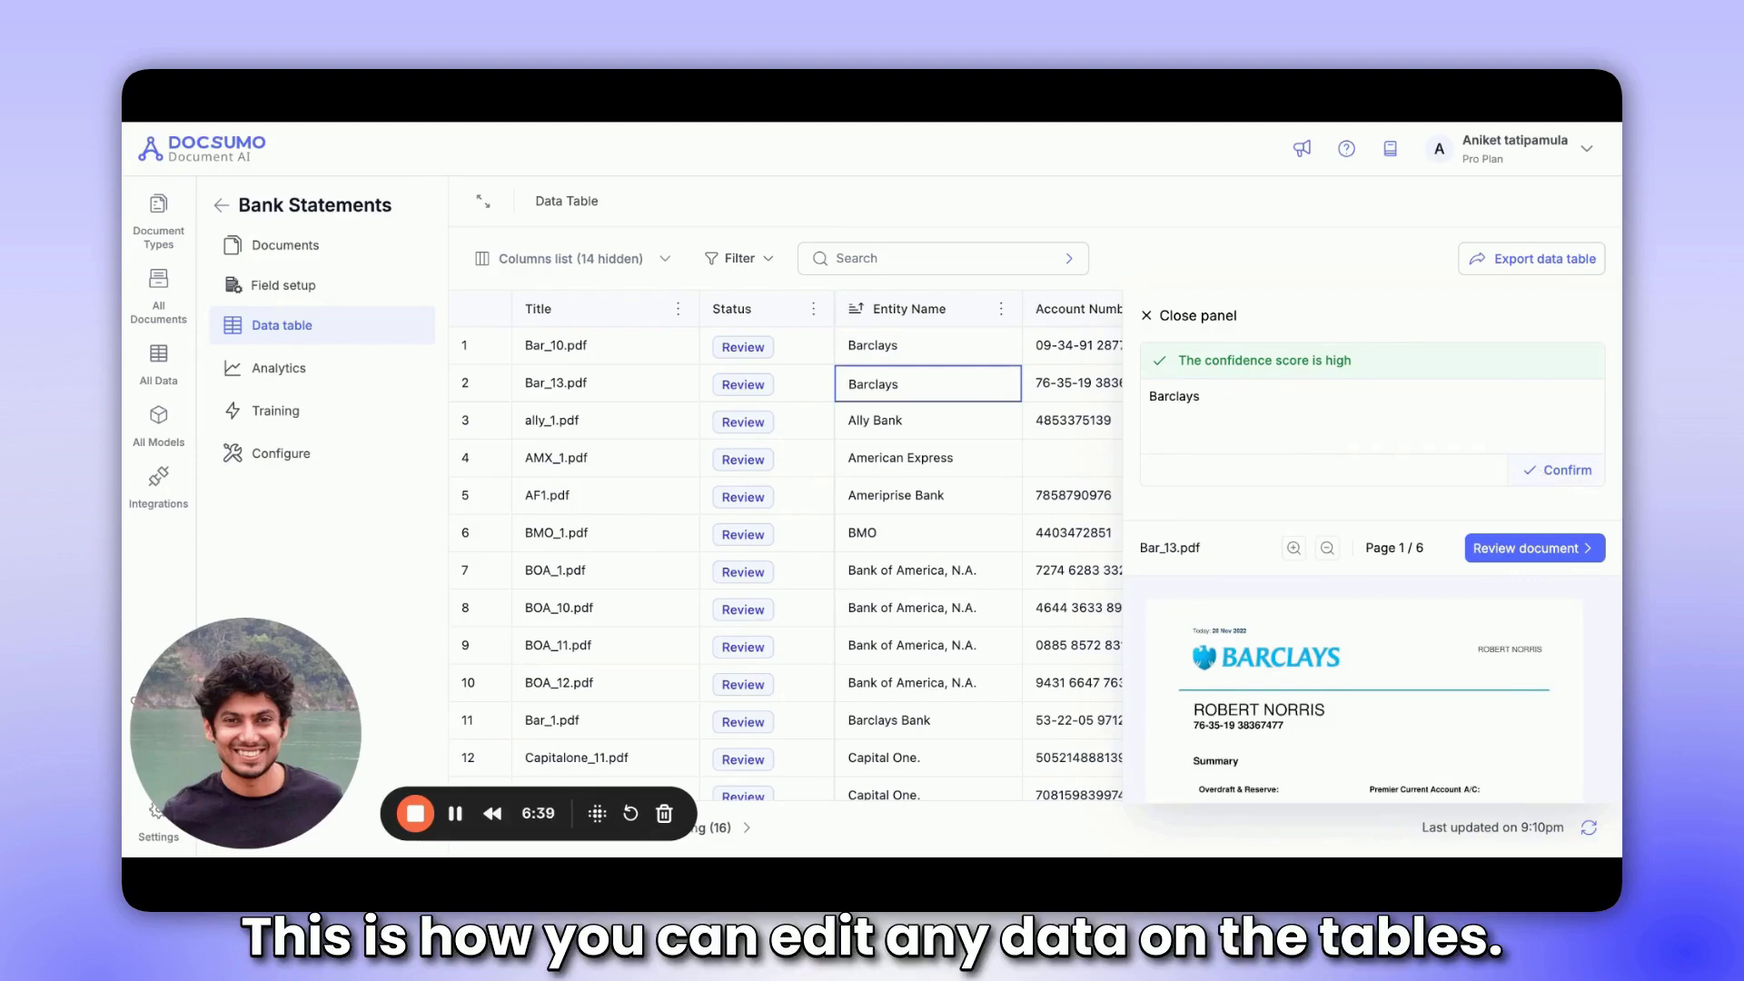
scroll(950, 478, down, 1)
scroll(950, 477, right, 5)
scroll(950, 477, left, 5)
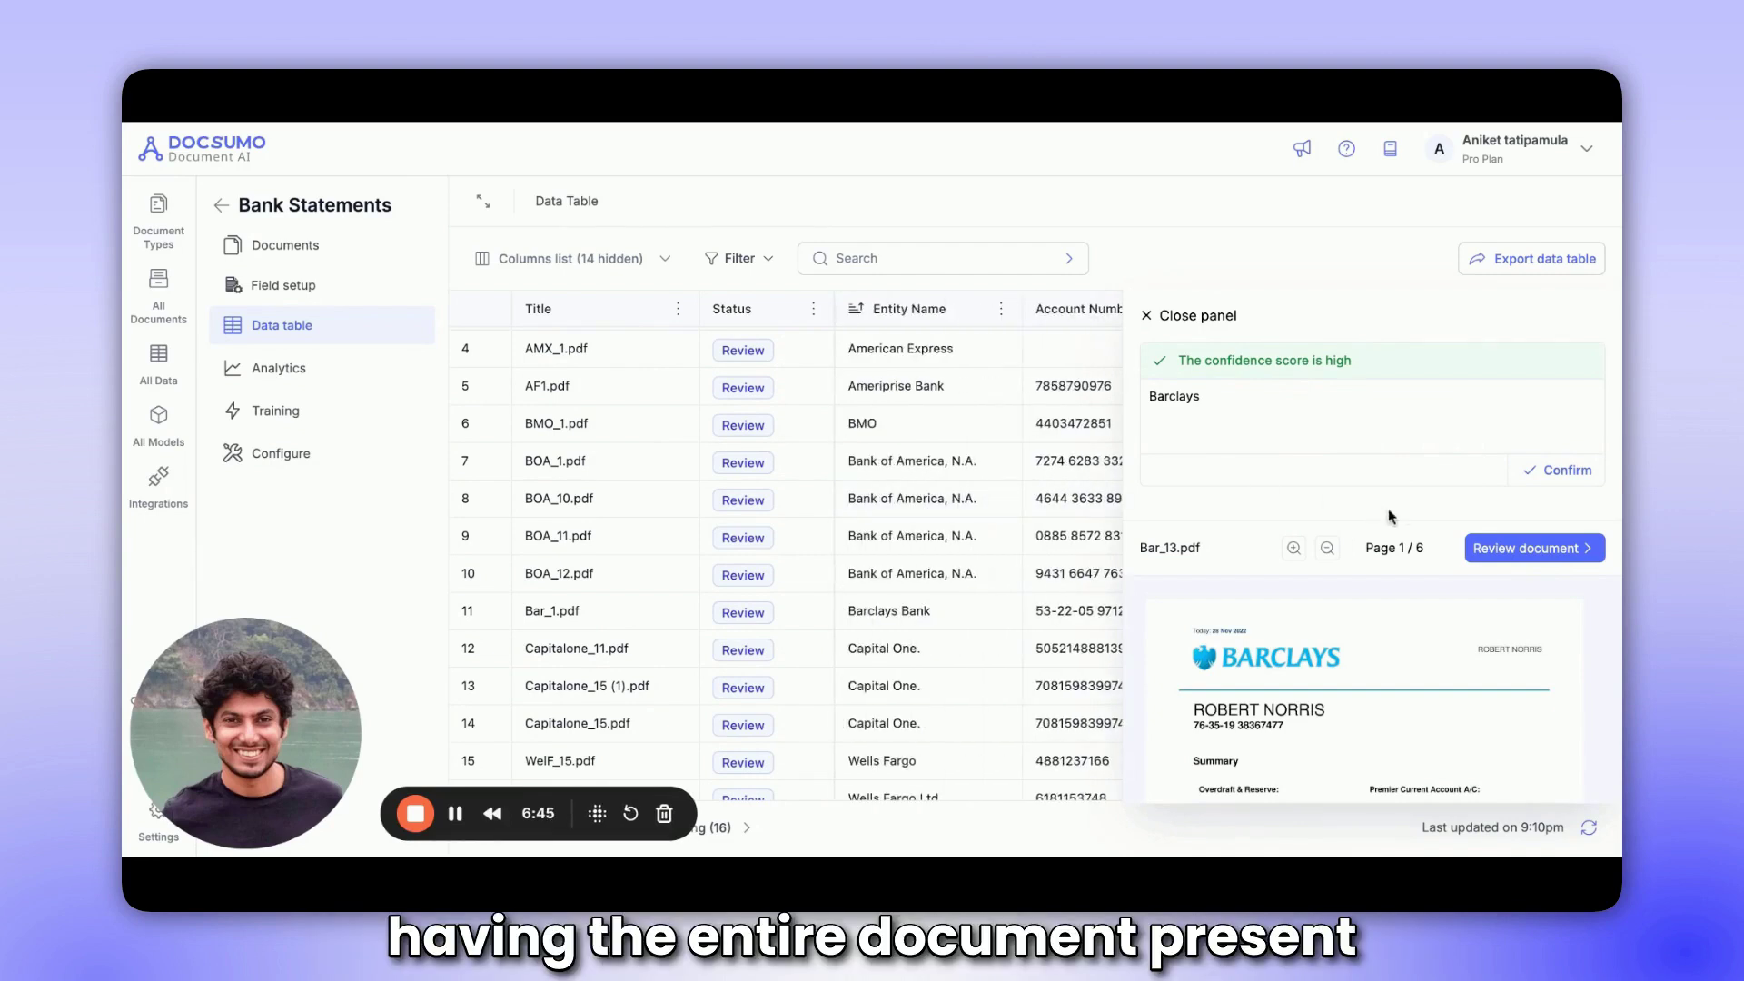
scroll(1059, 408, right, 2)
scroll(1059, 408, right, 1)
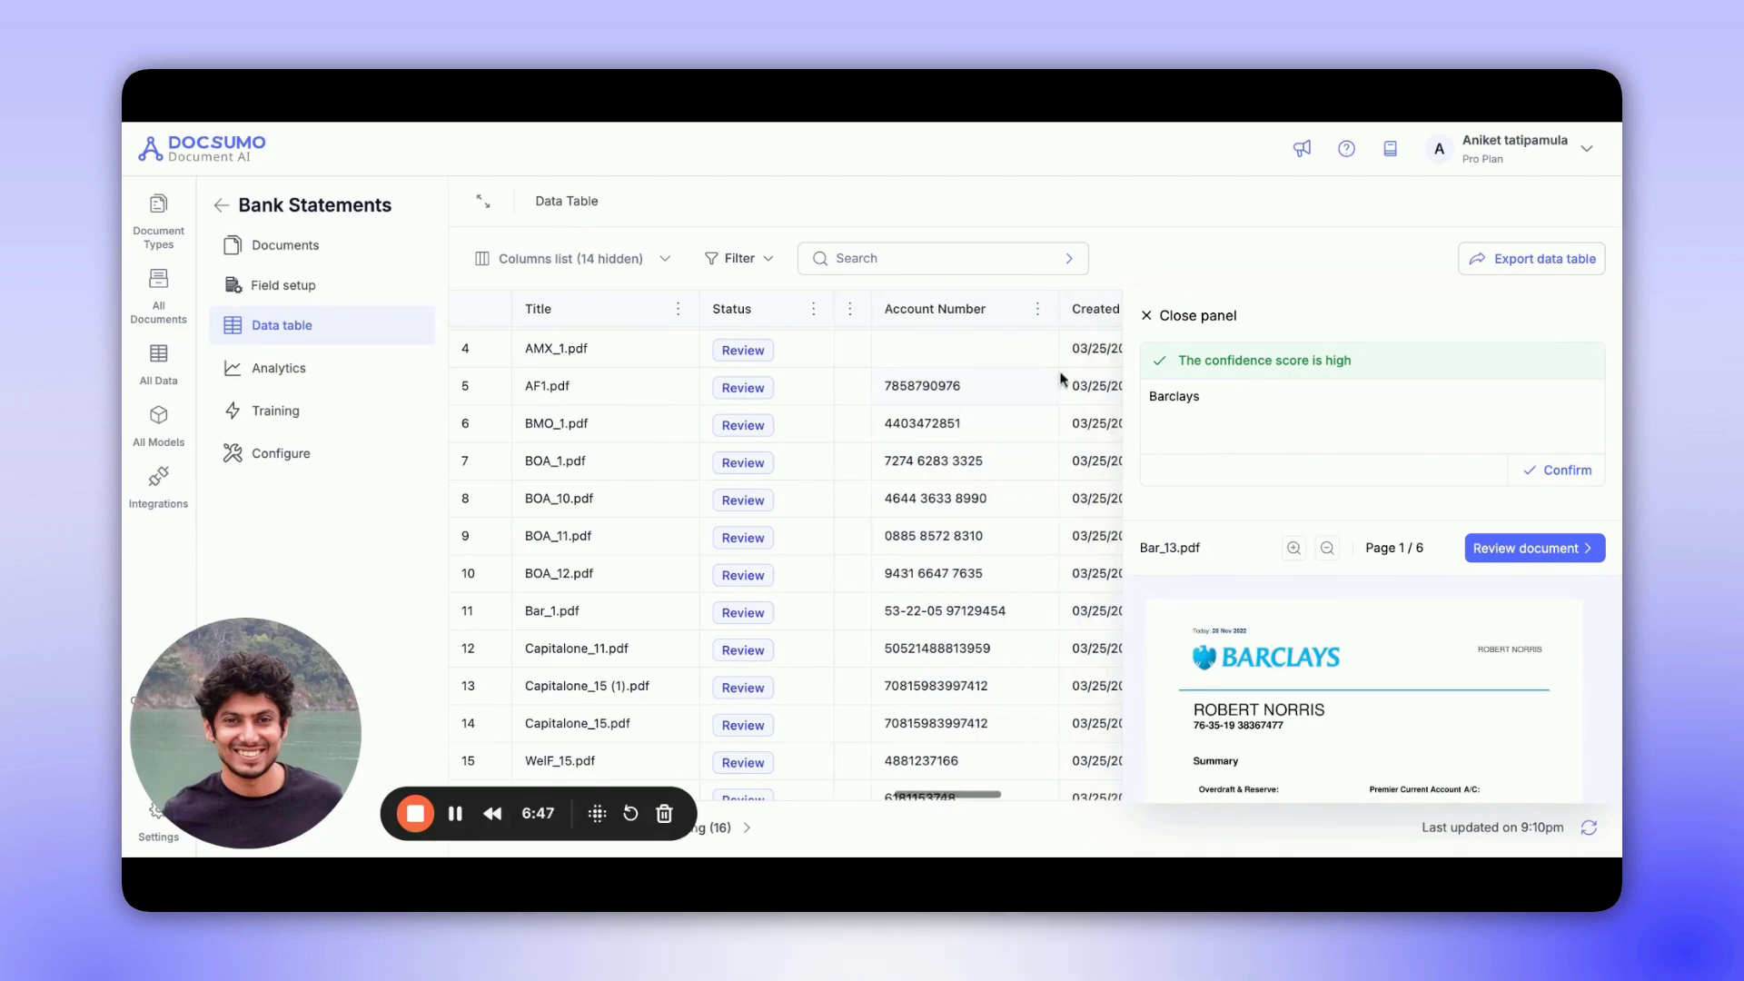
- Open Bar_13.pdf in the review screen, scroll its fields and select the Closing Balance value
click(1535, 549)
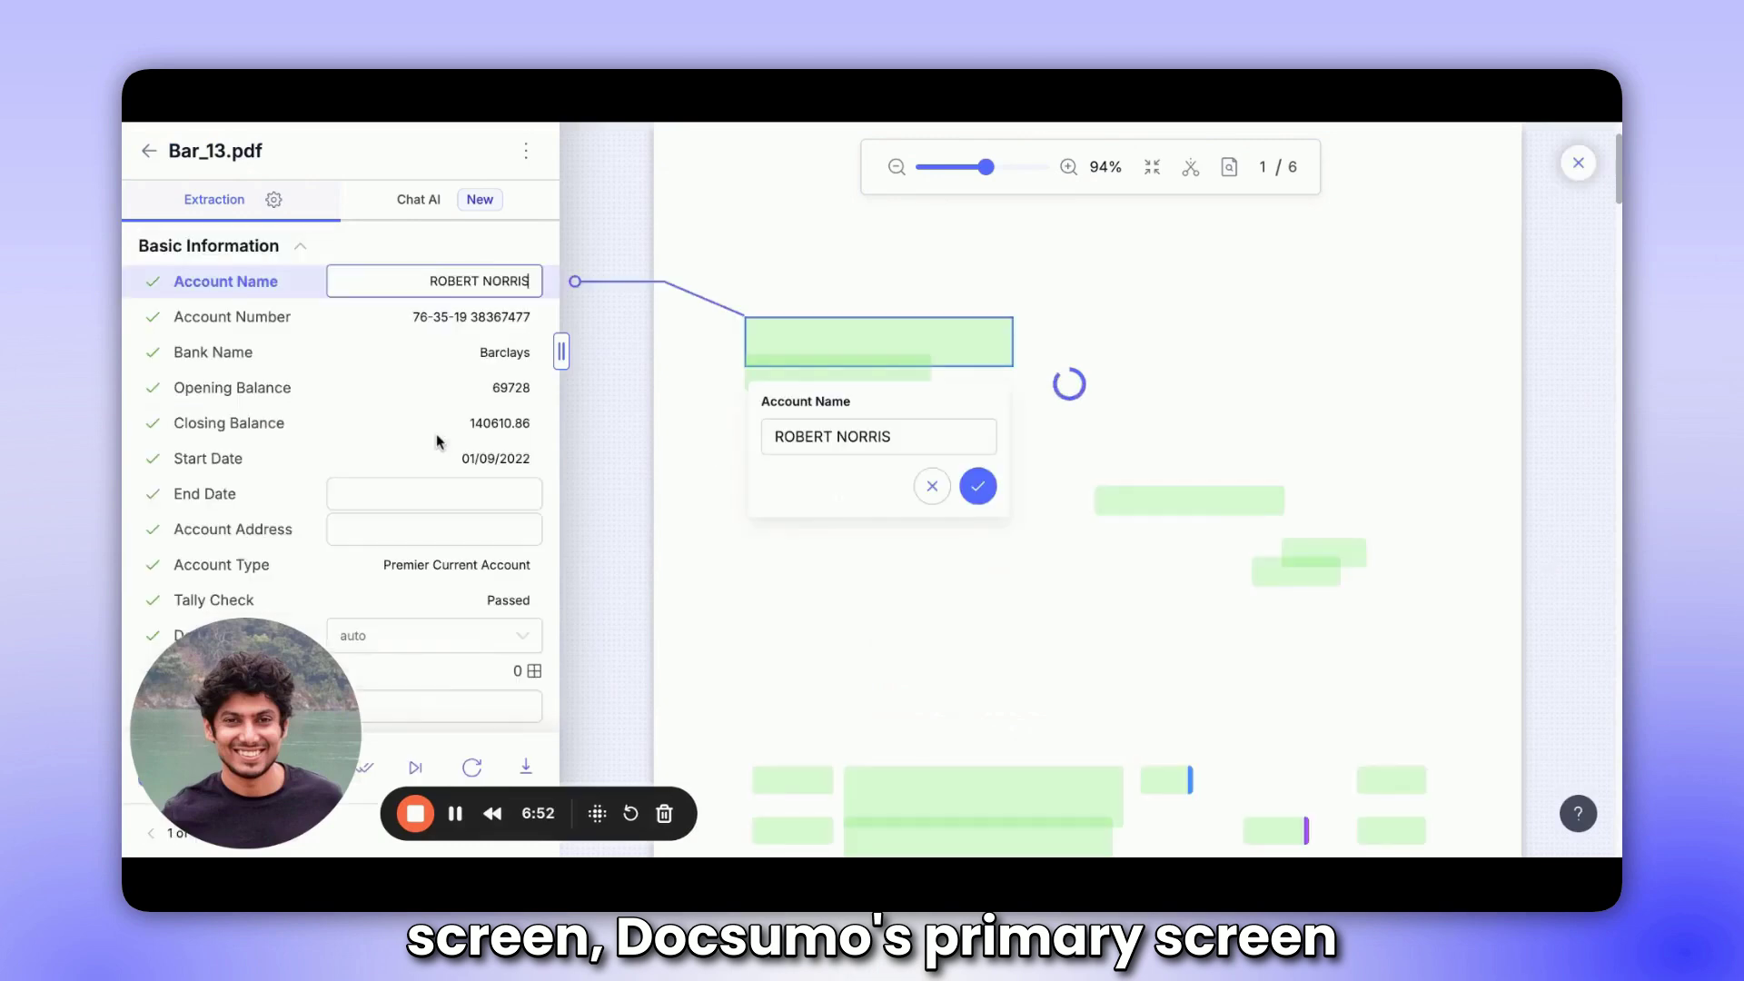
scroll(436, 439, down, 2)
scroll(436, 440, up, 2)
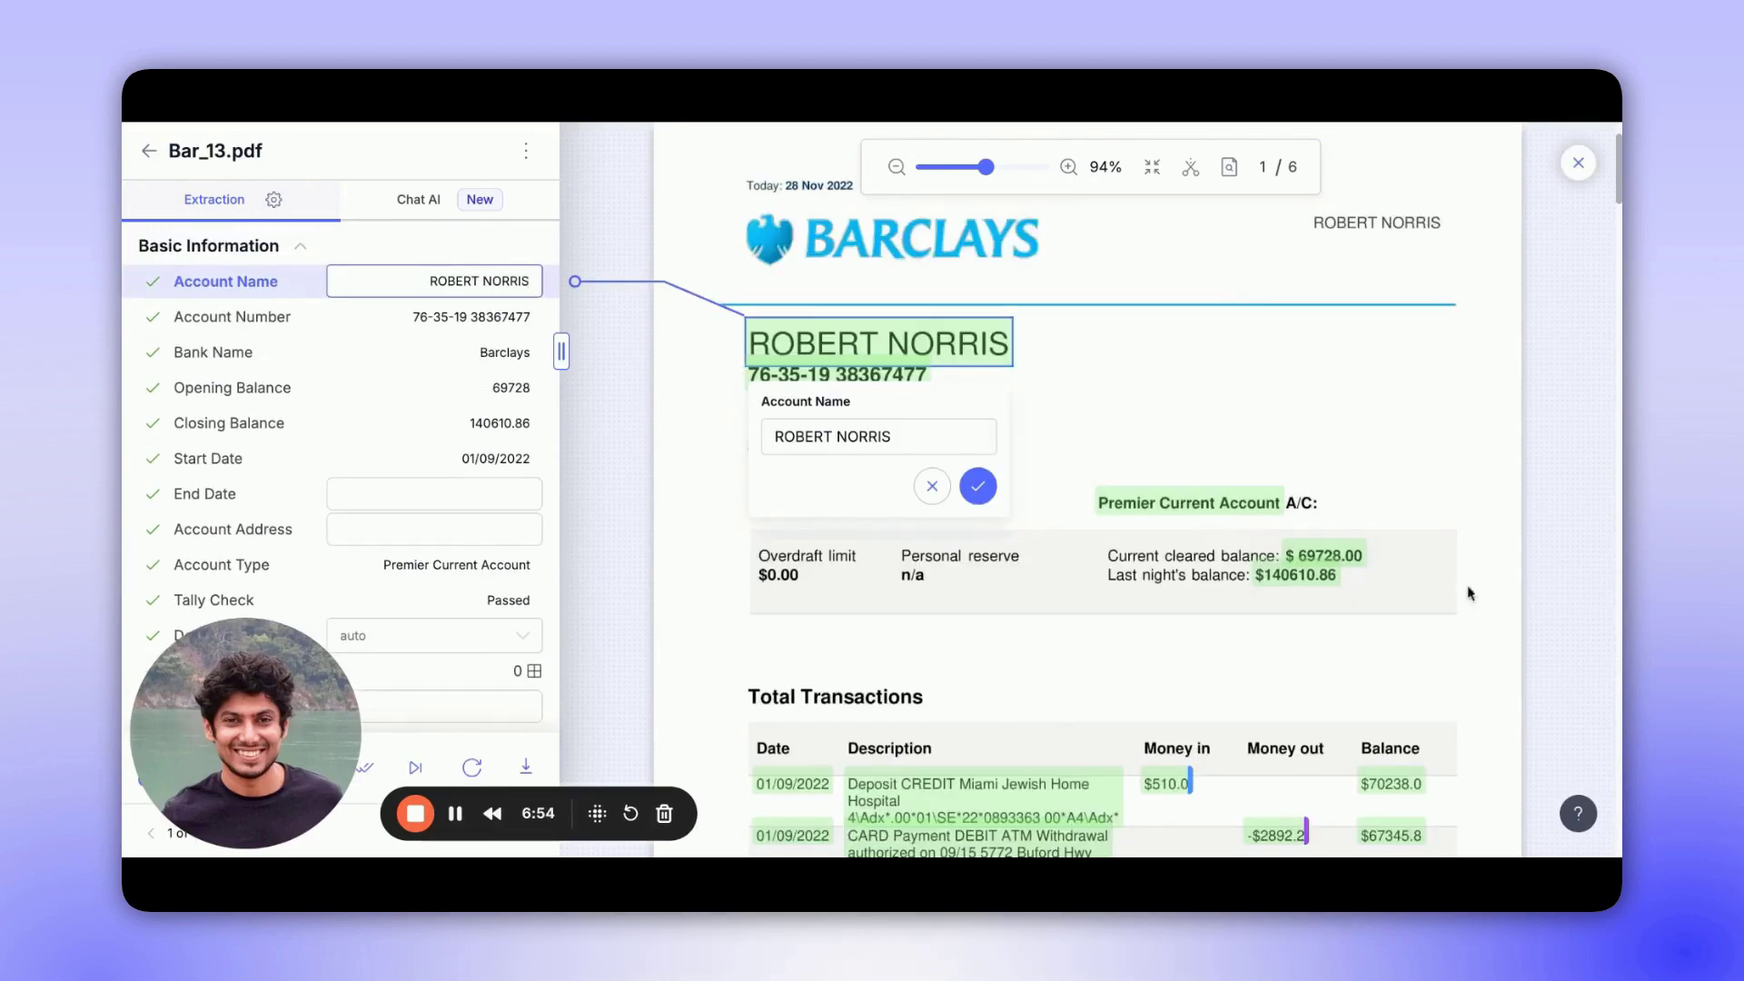
scroll(405, 495, down, 2)
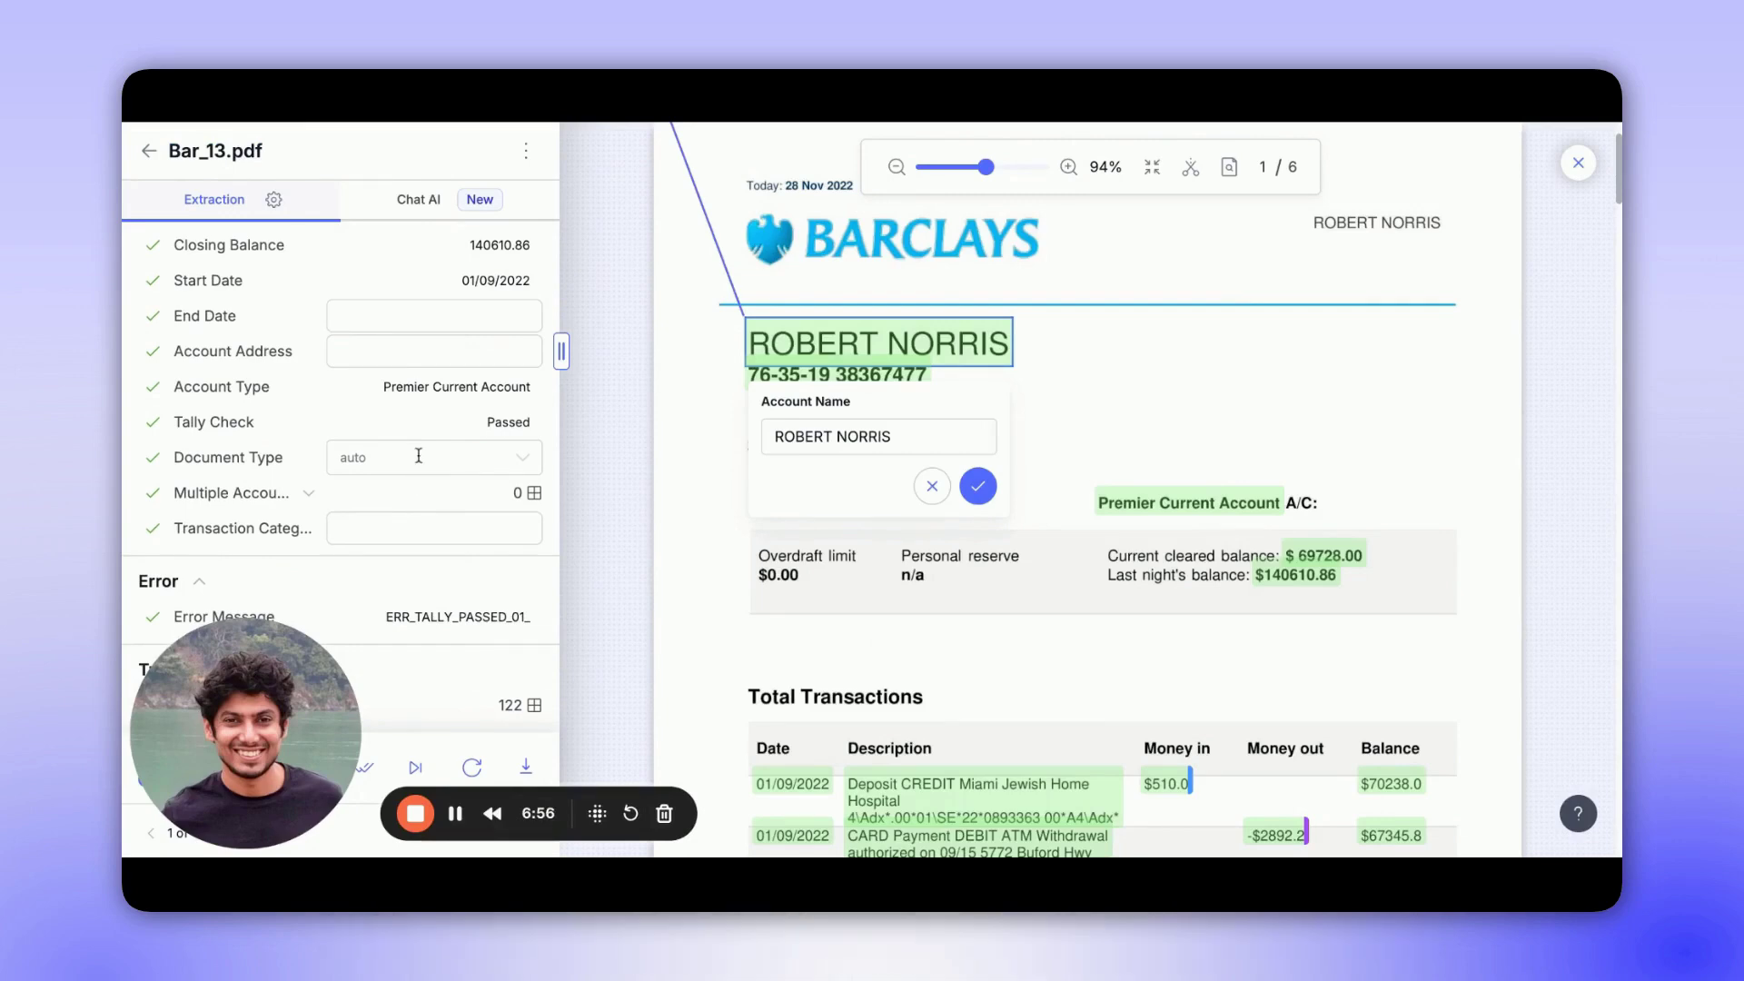
scroll(436, 409, down, 1)
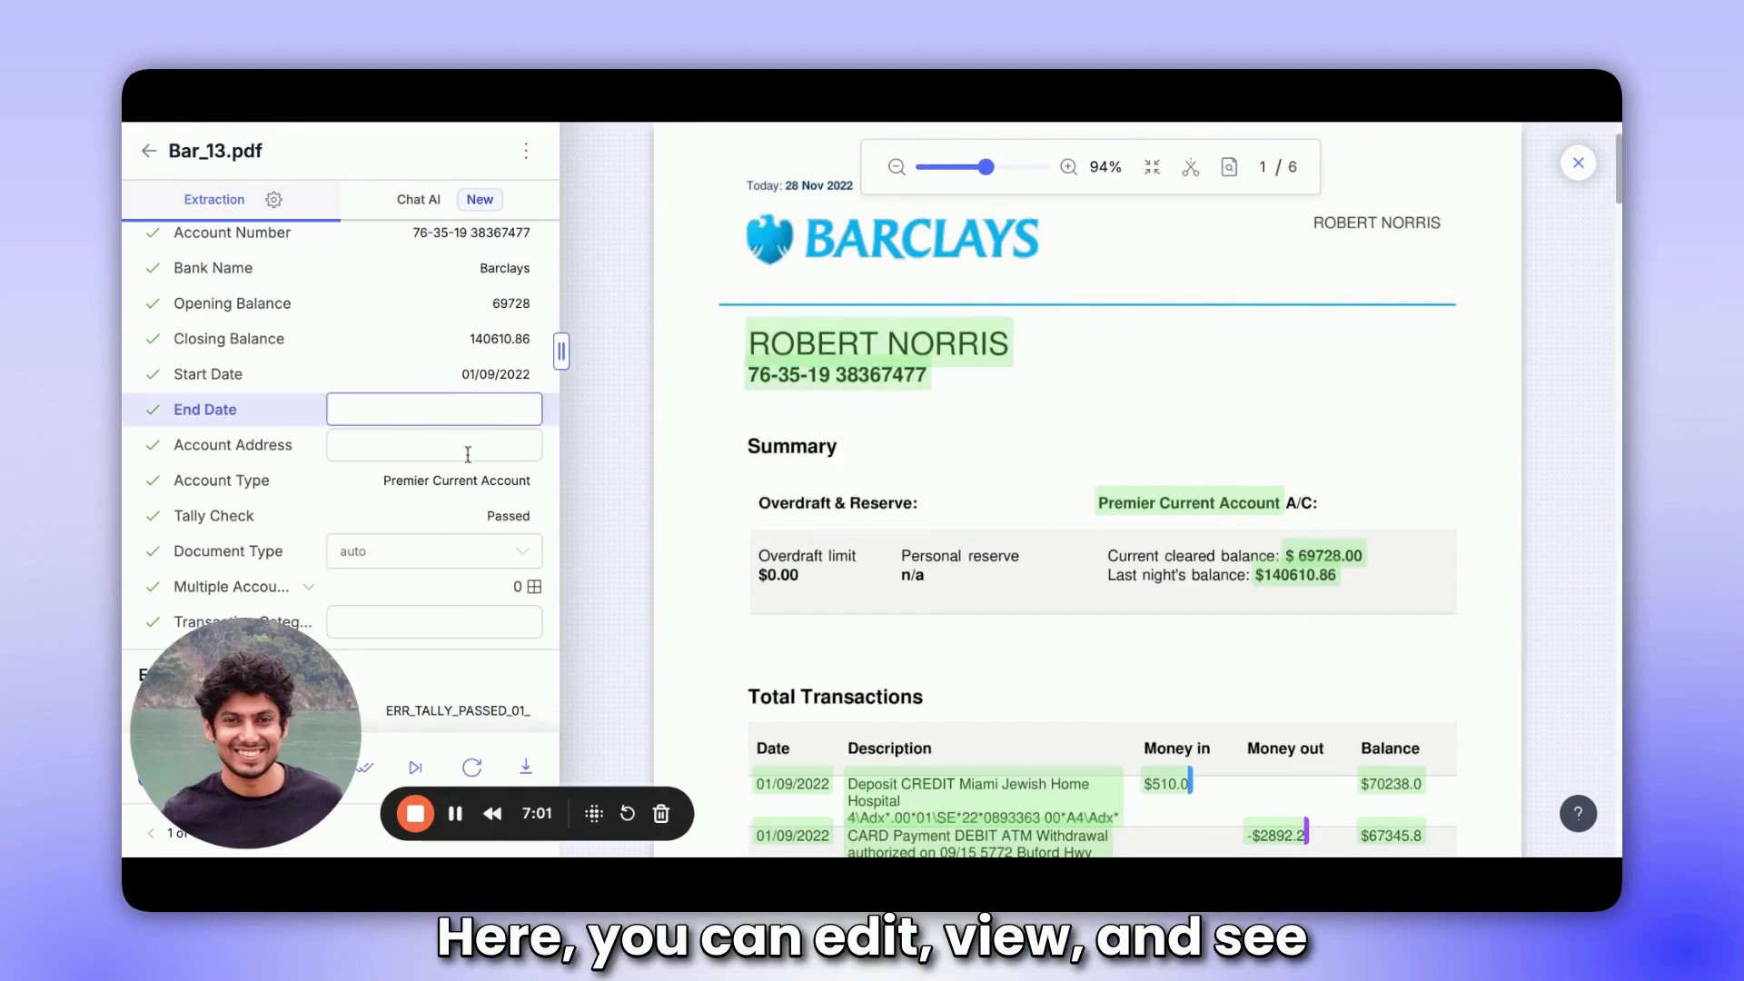
click(489, 339)
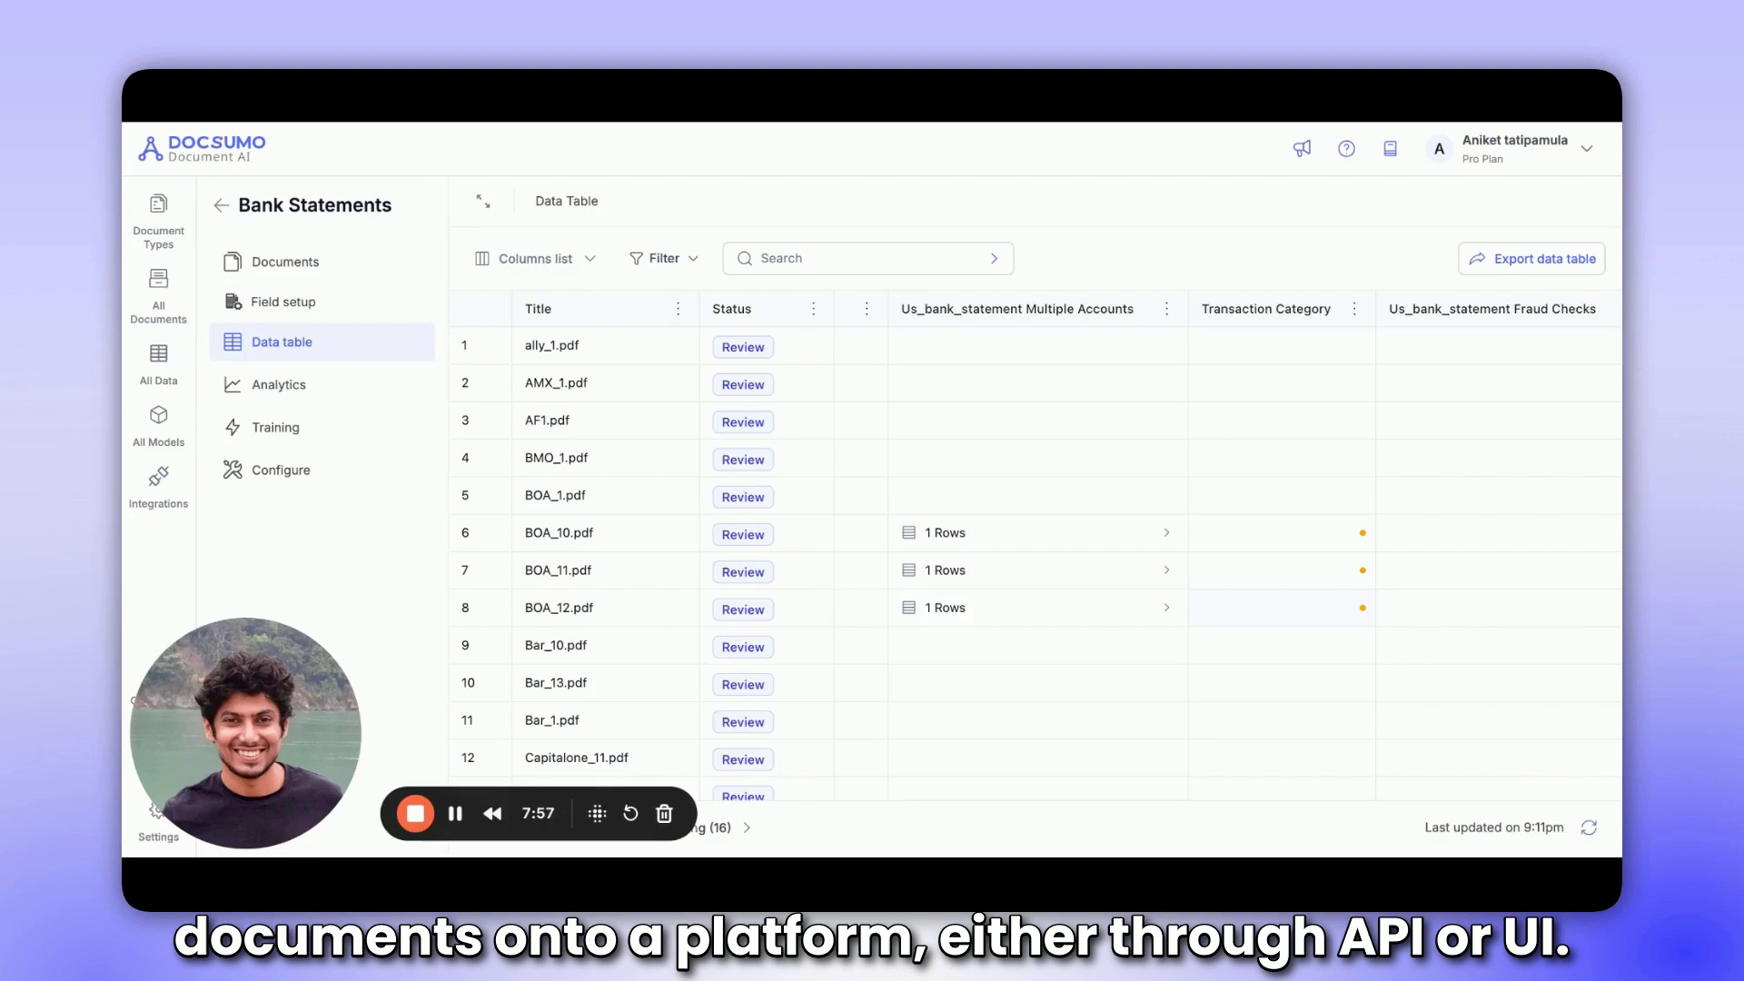
- Open the Bank Statements documents list from the overview and select all documents
click(172, 214)
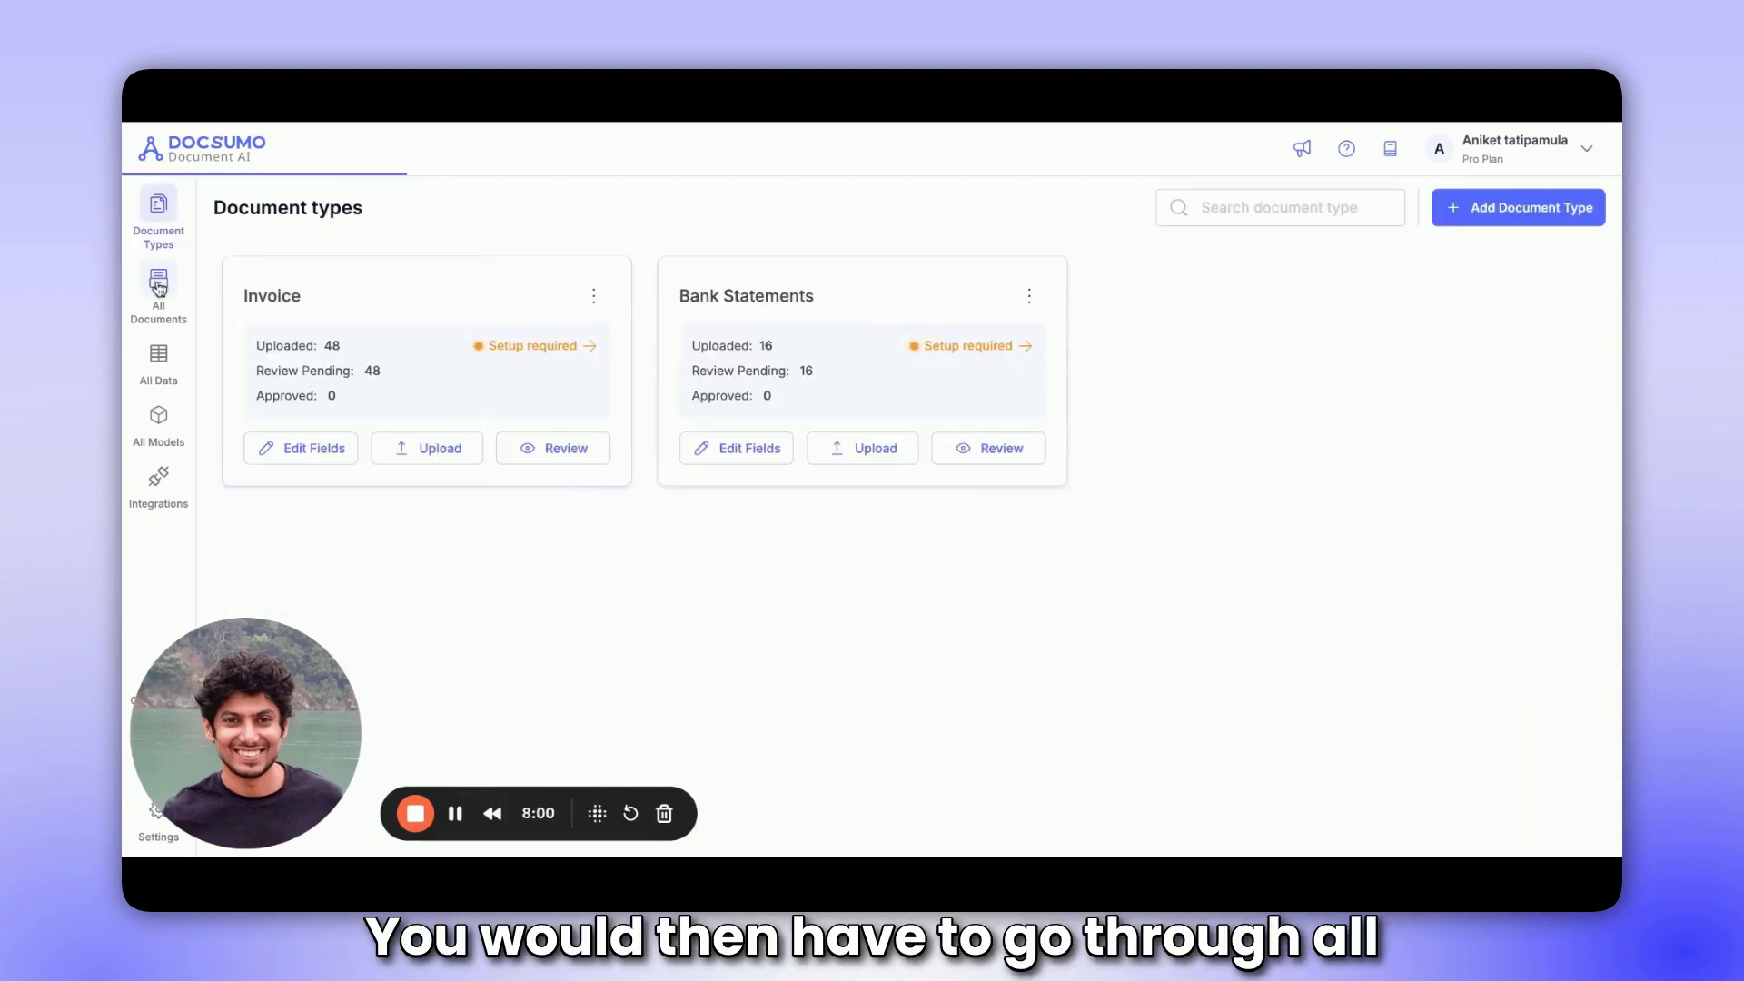
click(767, 338)
click(474, 456)
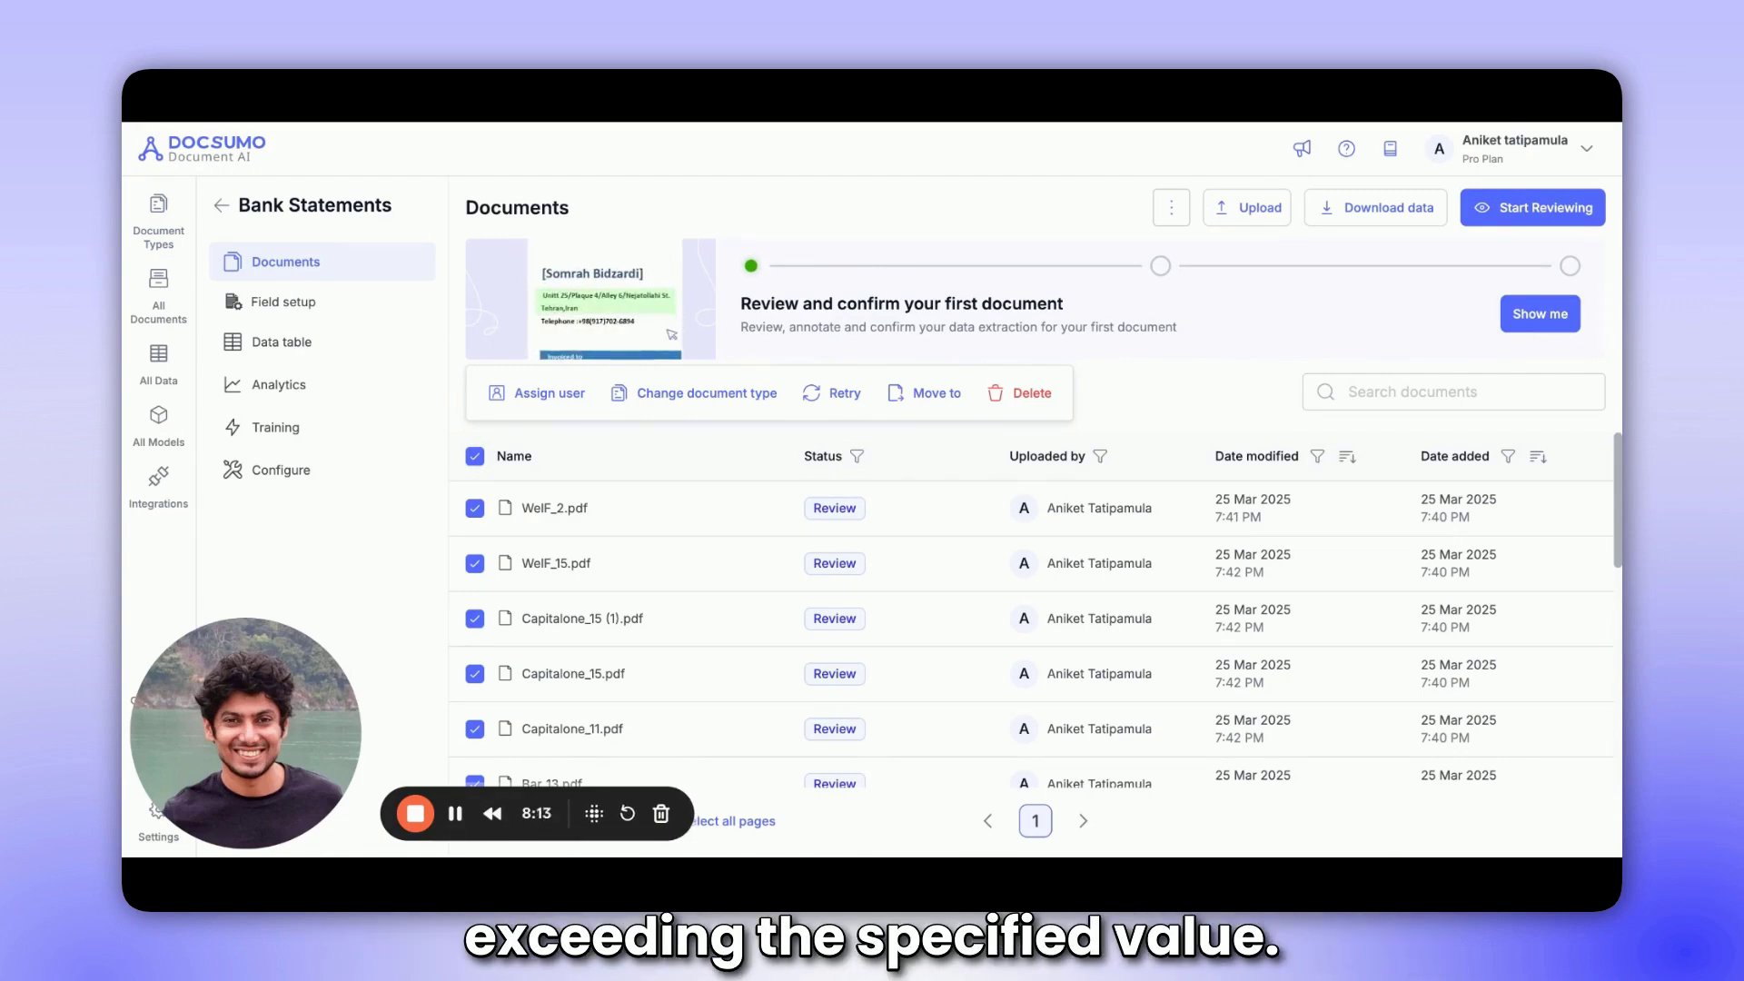
- Switch to the Bank Statements data table and scroll across its columns
click(331, 343)
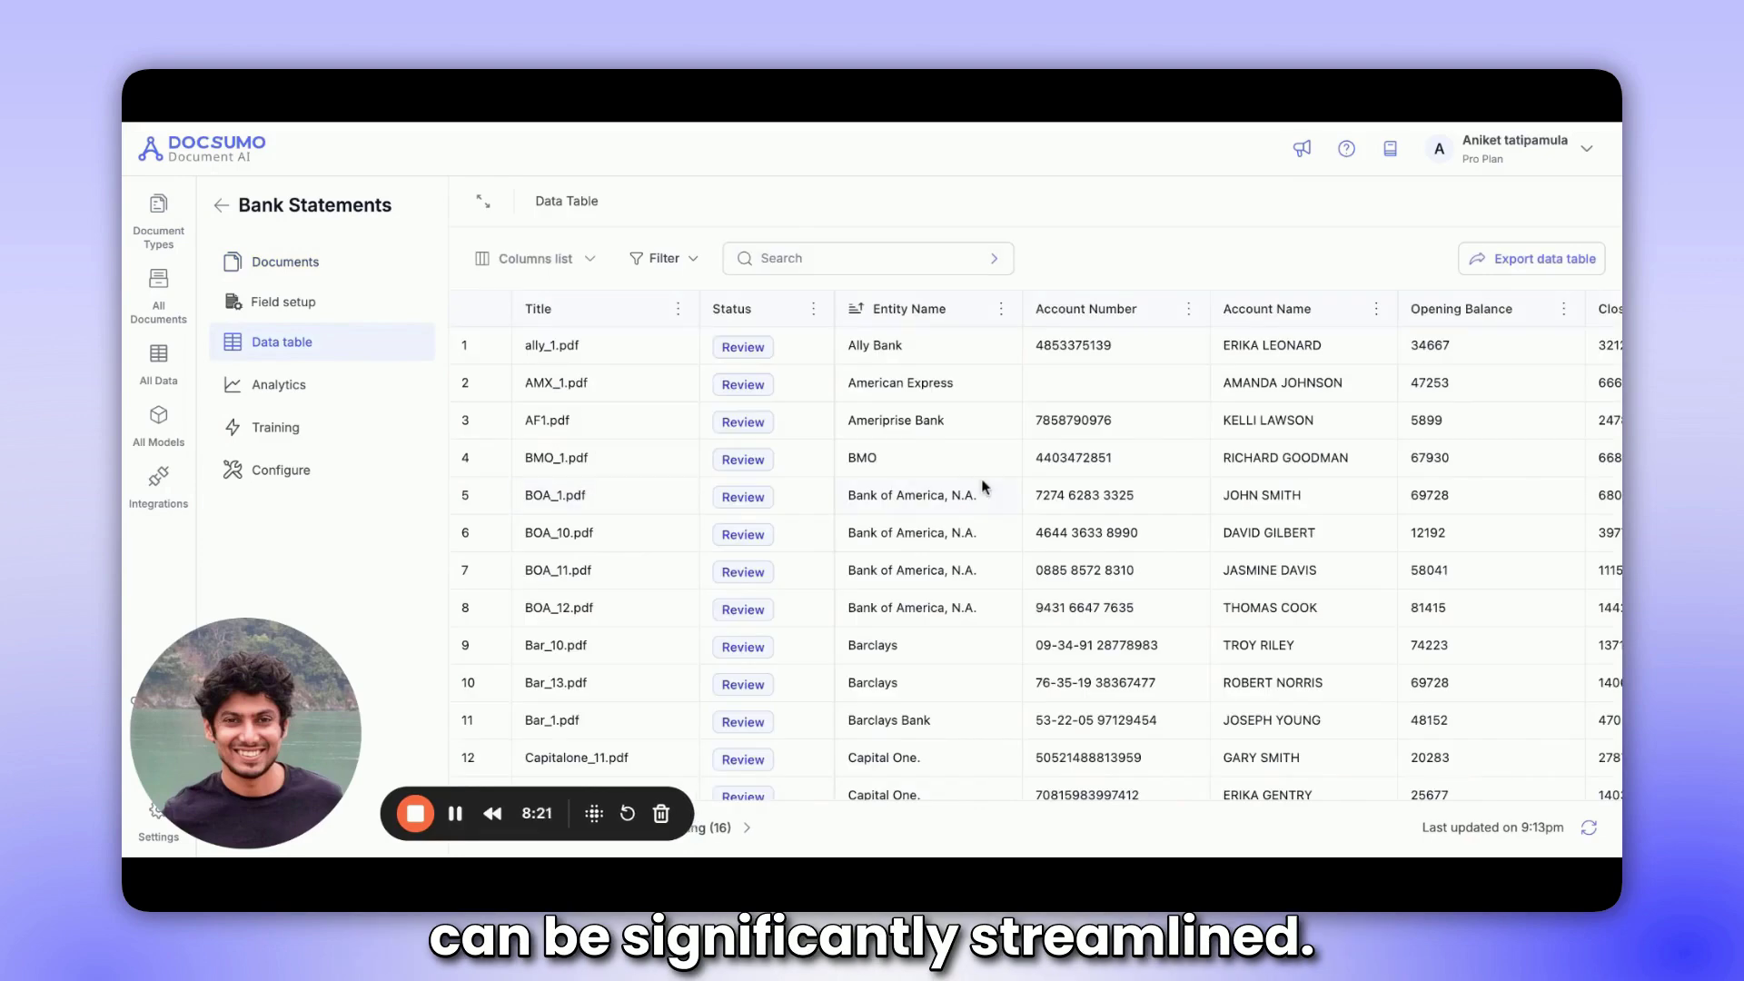
scroll(1045, 590, right, 10)
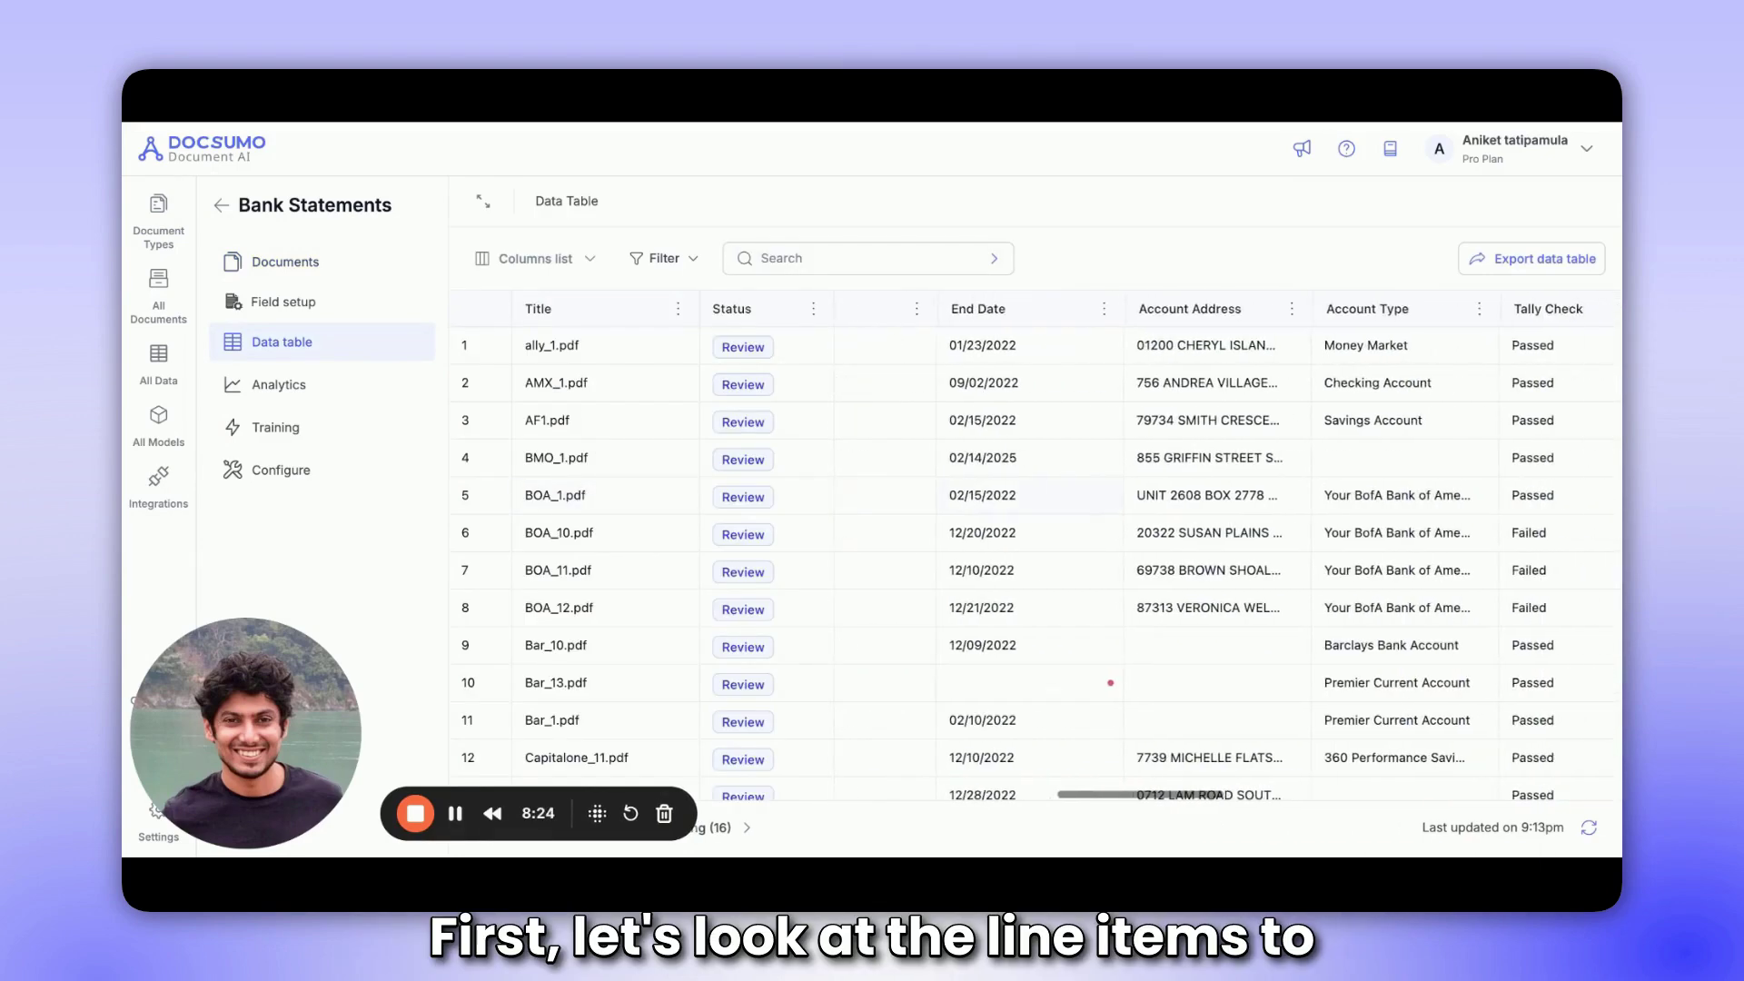
scroll(1110, 682, right, 7)
scroll(1110, 683, left, 3)
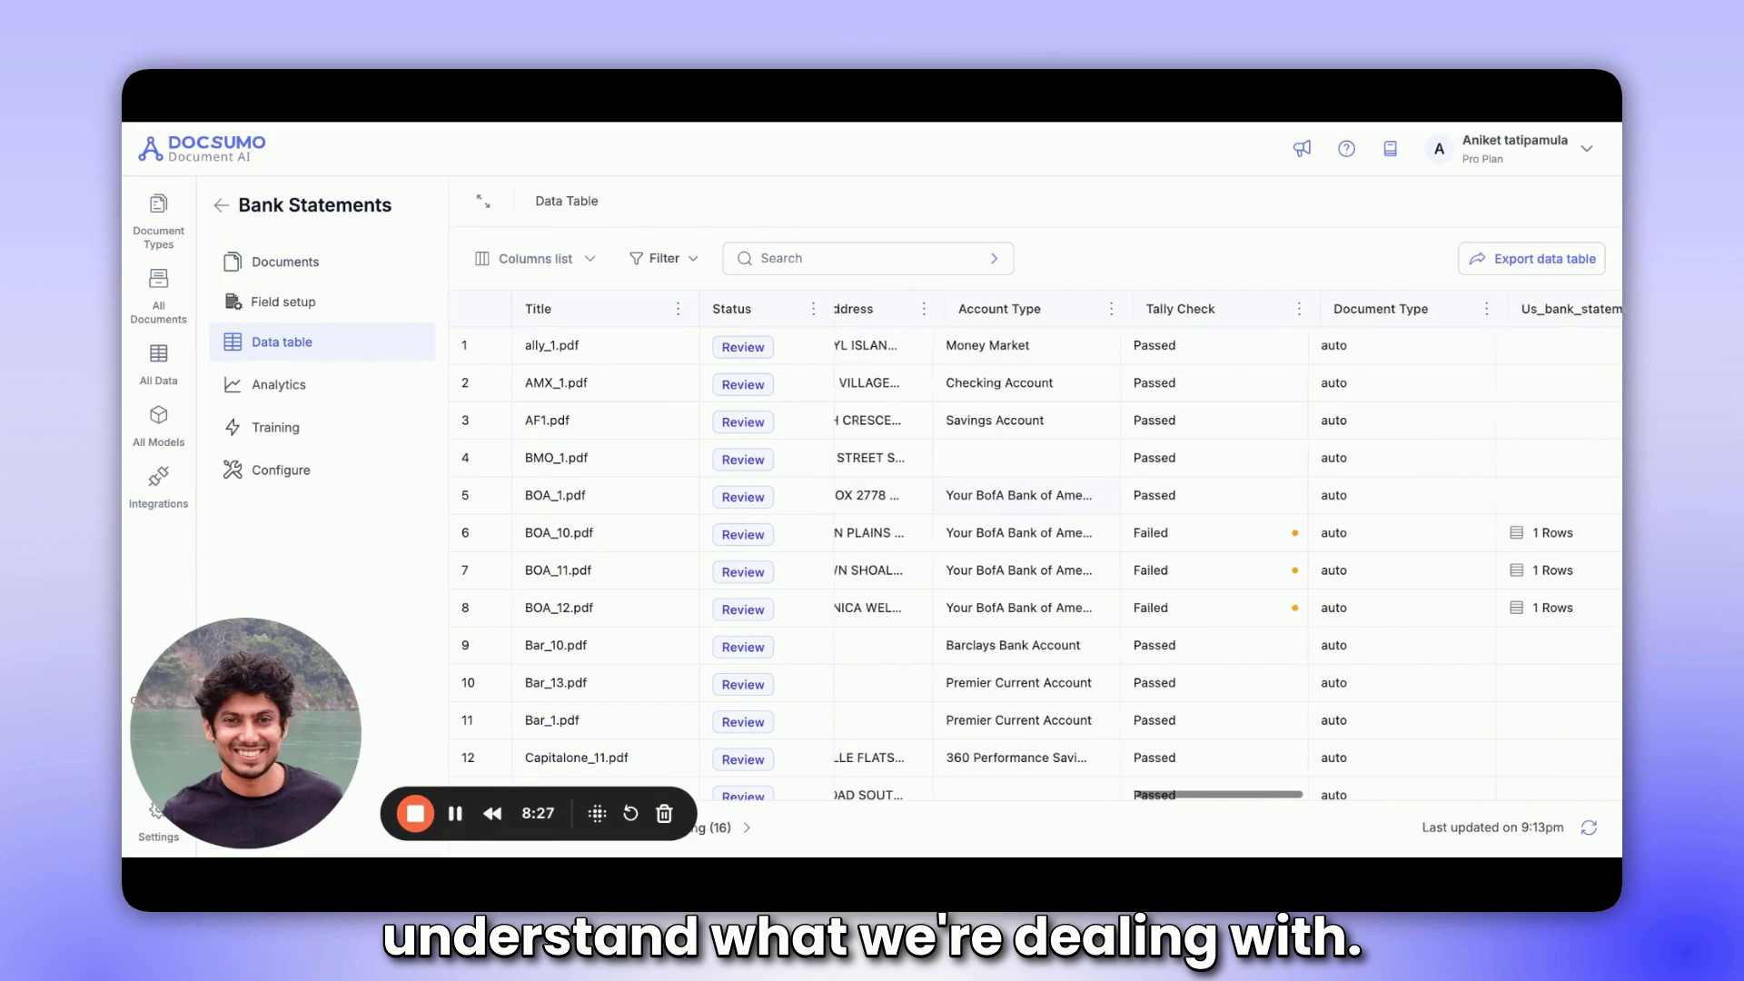
scroll(1296, 397, right, 12)
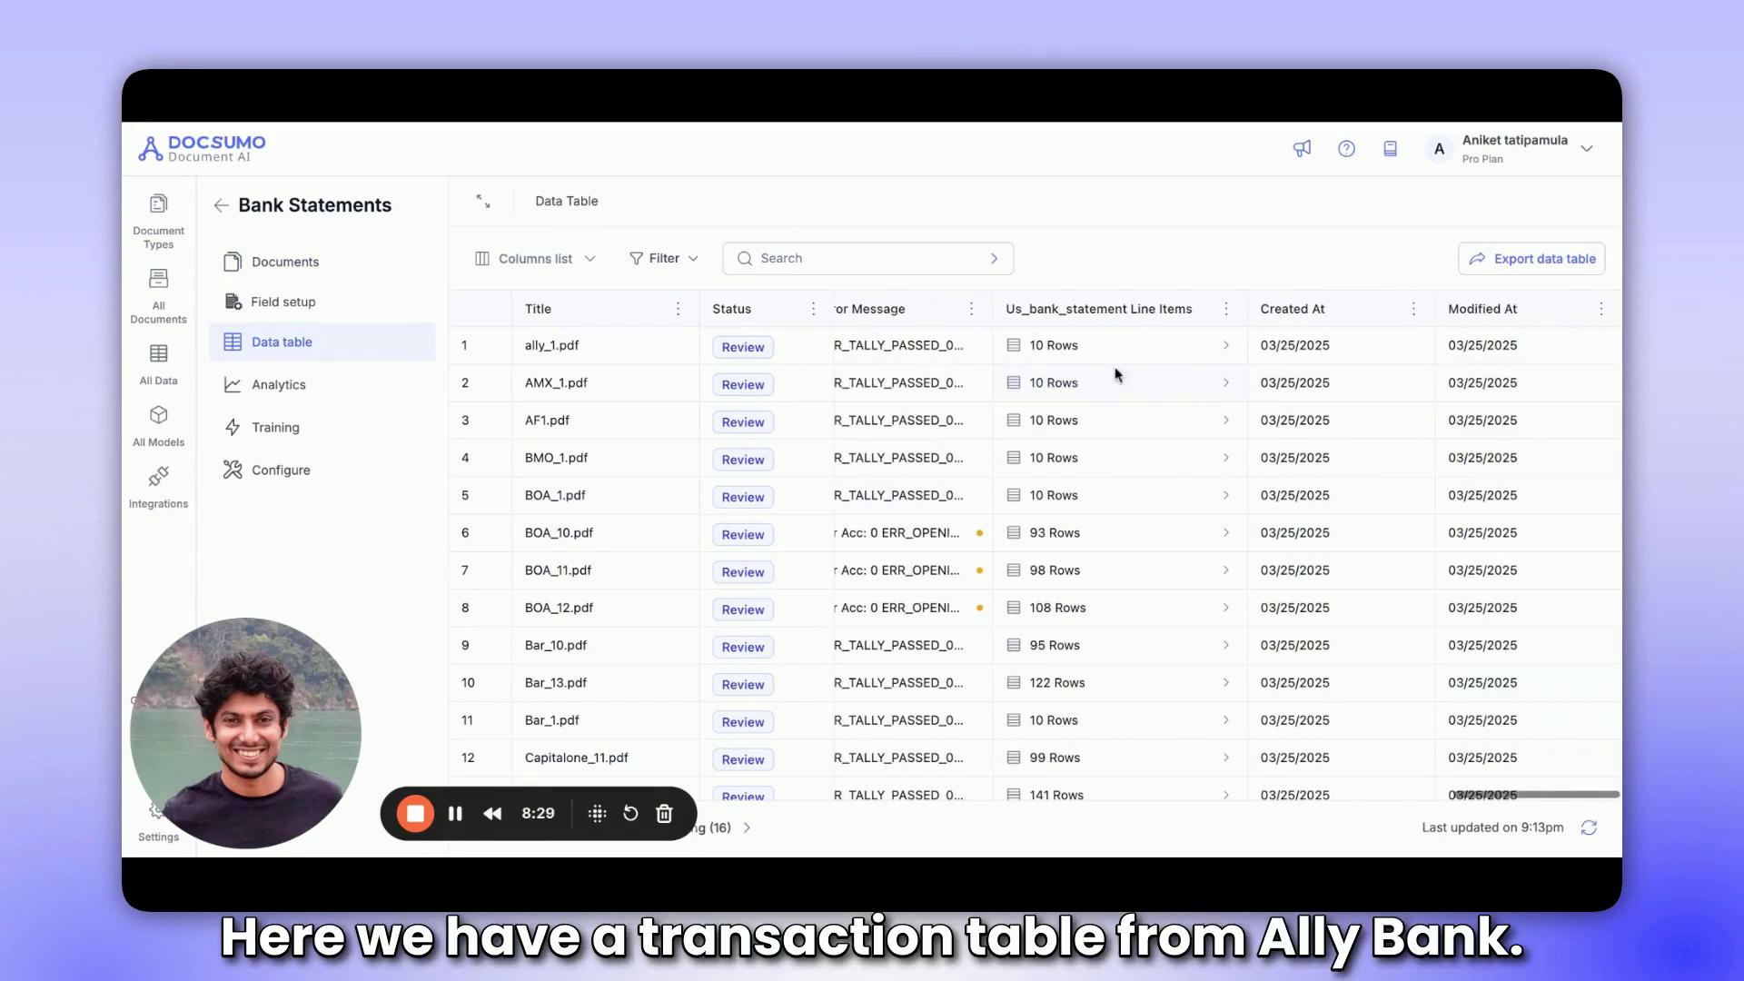
- Open ally_1.pdf's 10 transaction line items and review the debit, credit and balance columns
click(1088, 344)
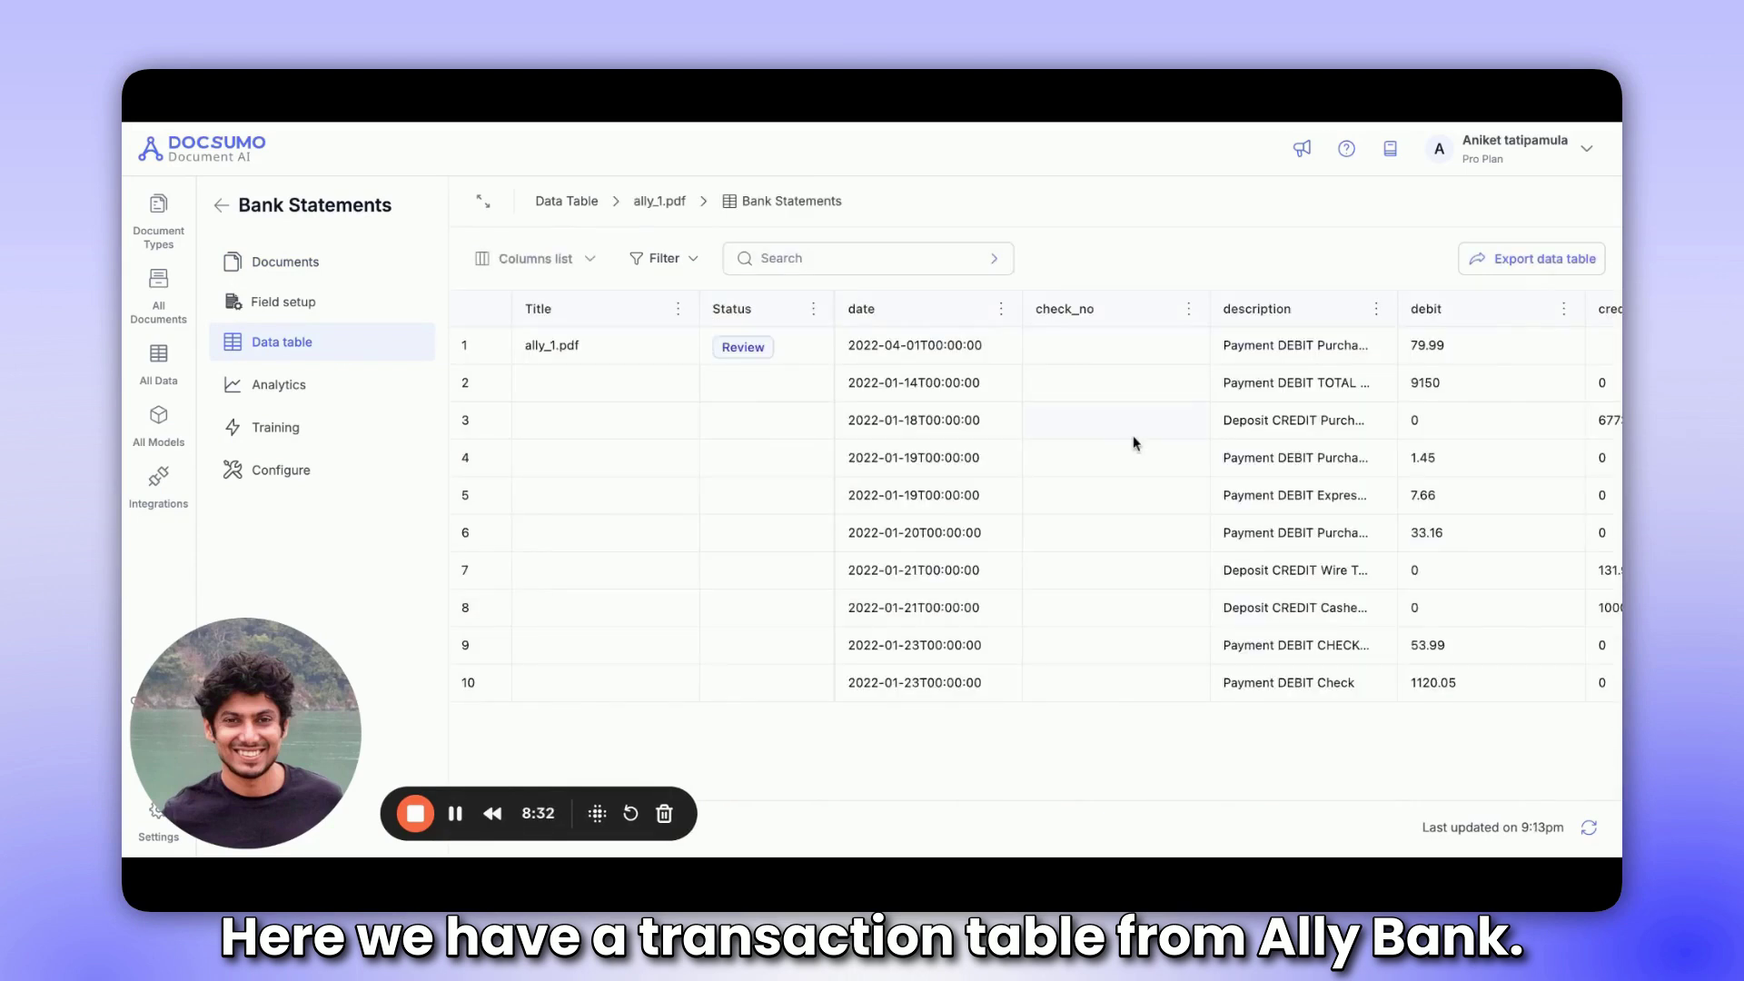
scroll(966, 413, right, 10)
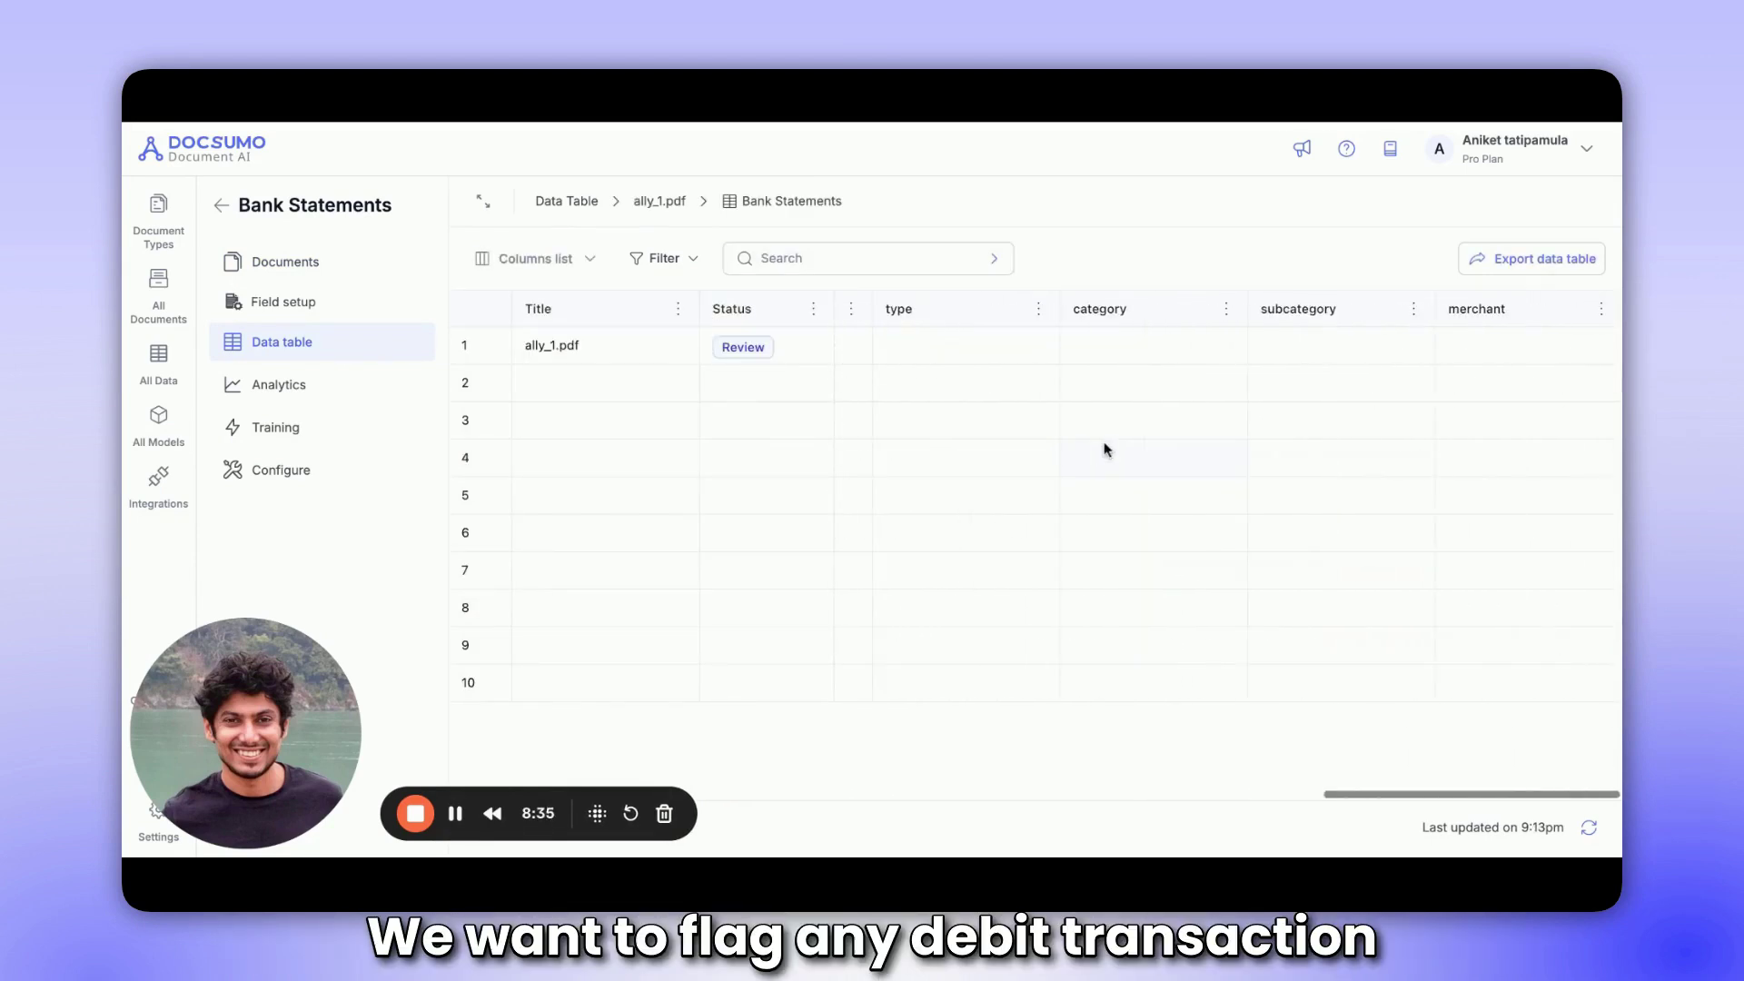
scroll(922, 422, left, 10)
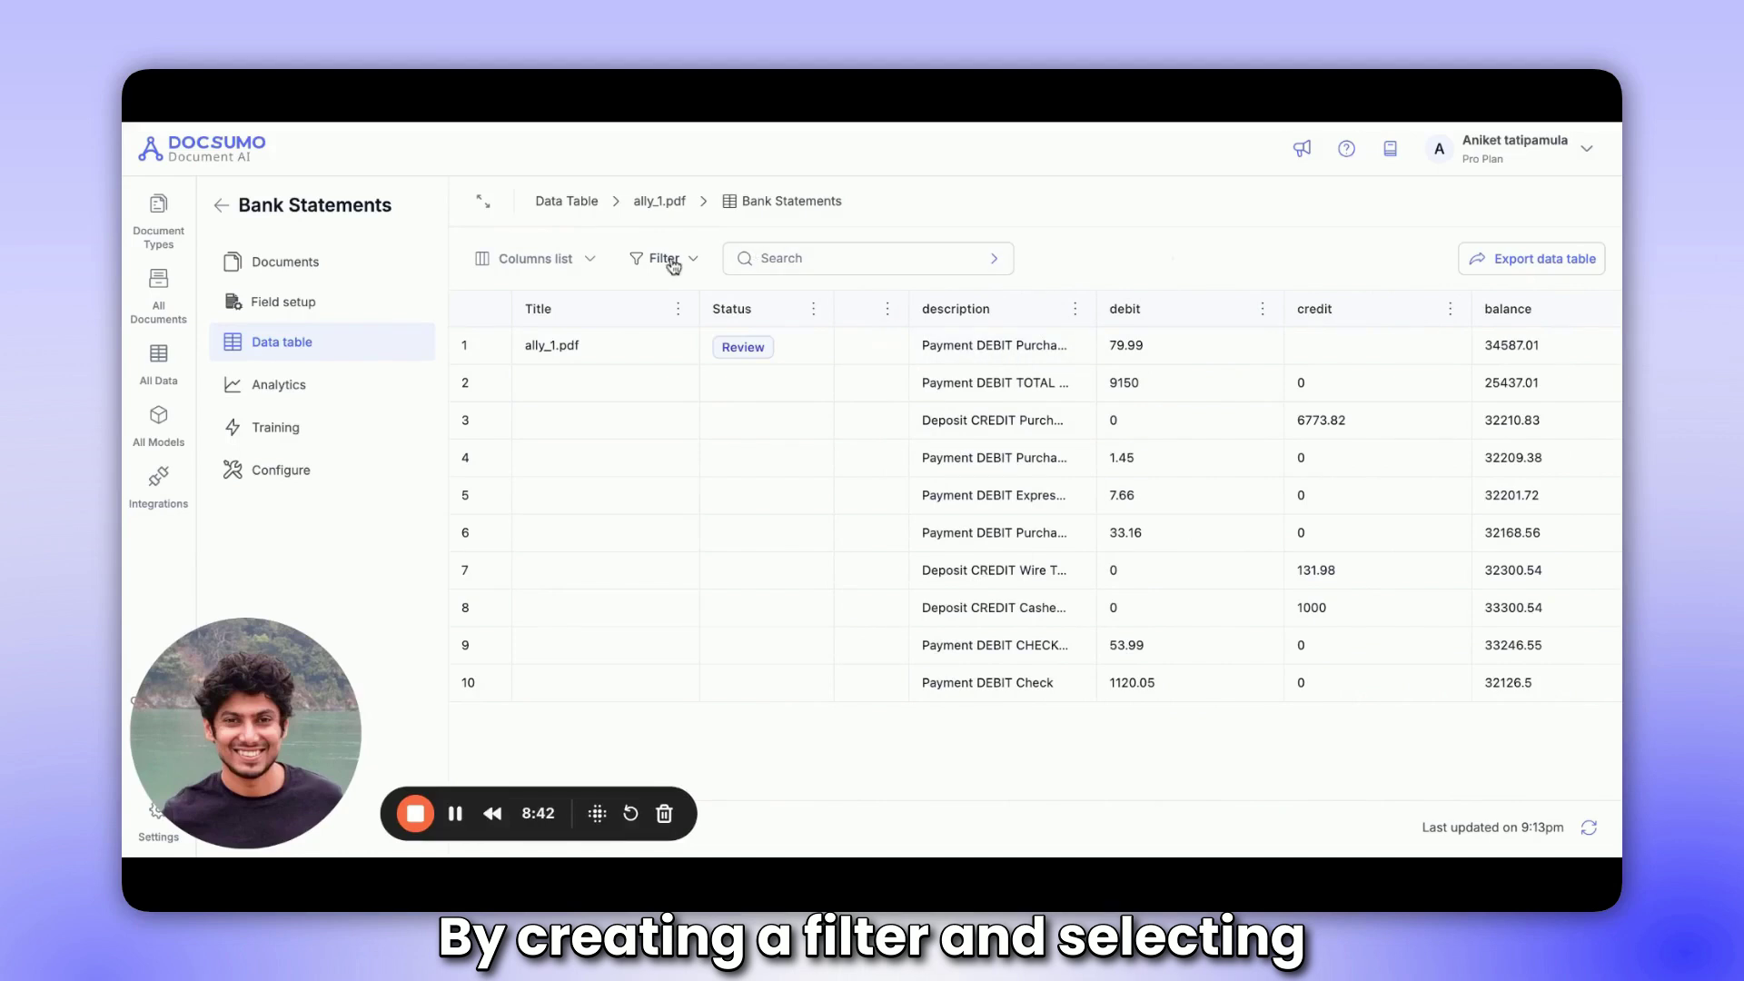
- Filter ally_1.pdf's transactions to debit Greater Than 2000, leaving the single 9150 debit
click(661, 258)
click(792, 314)
scroll(780, 454, down, 10)
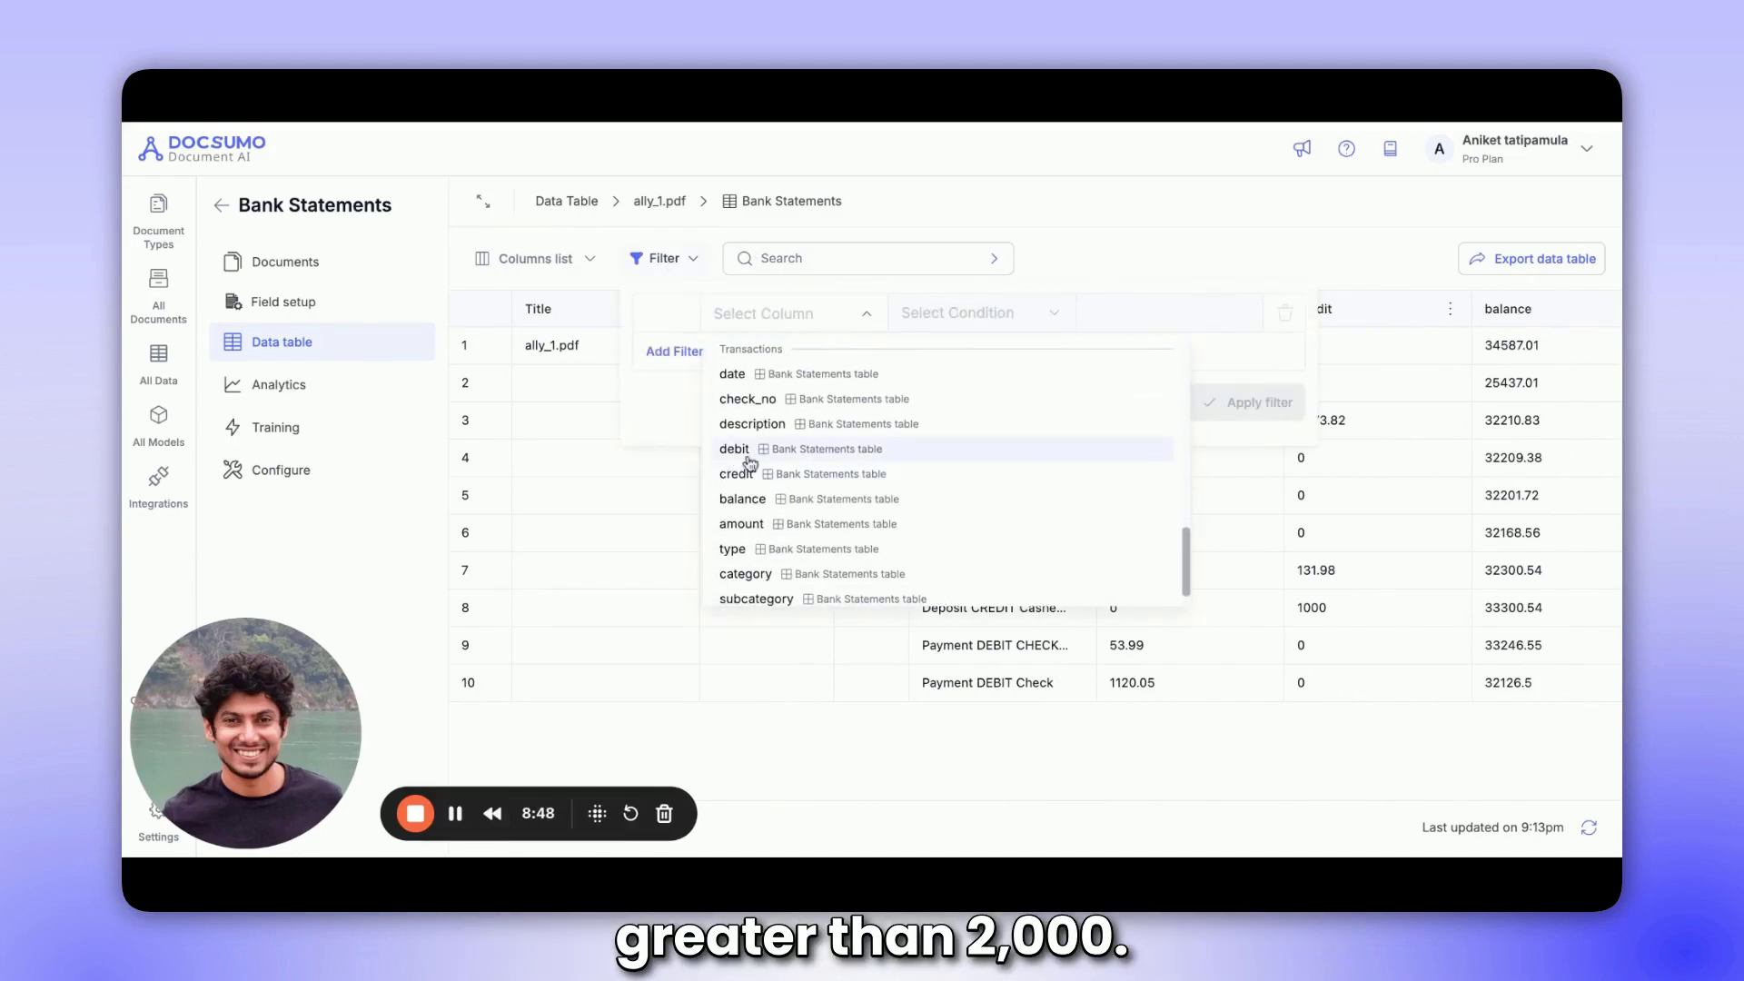
click(747, 454)
click(995, 320)
click(977, 363)
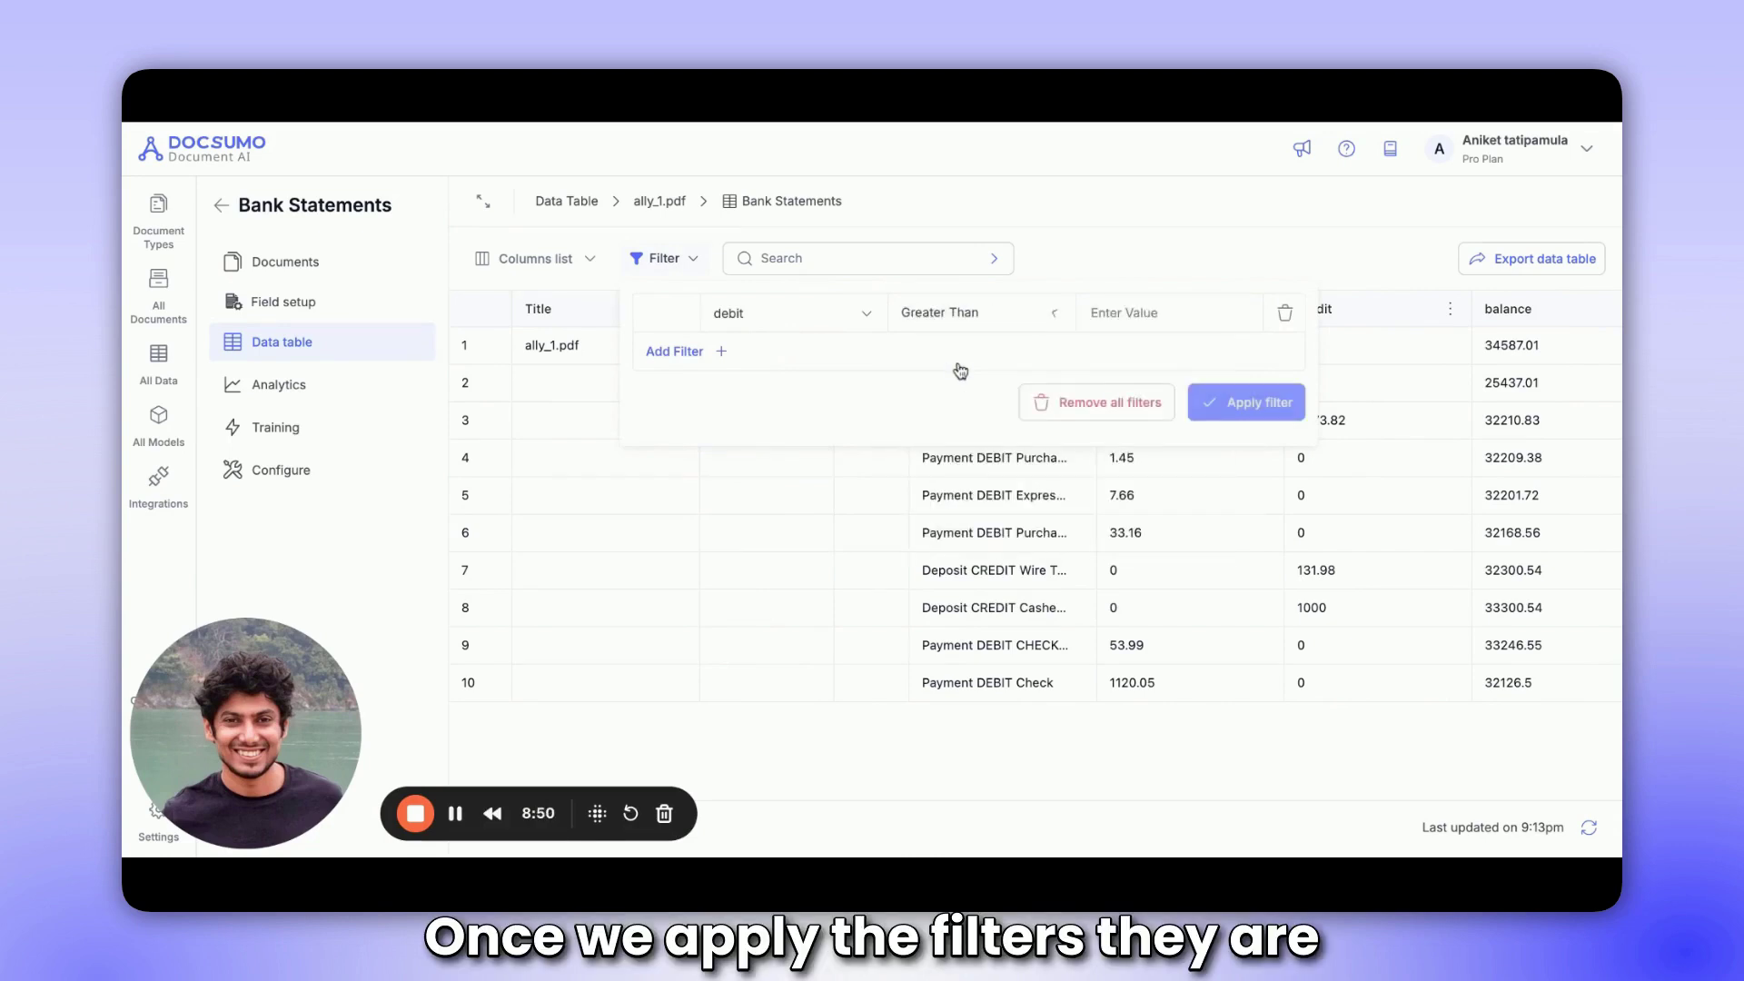
click(1131, 313)
text(2000)
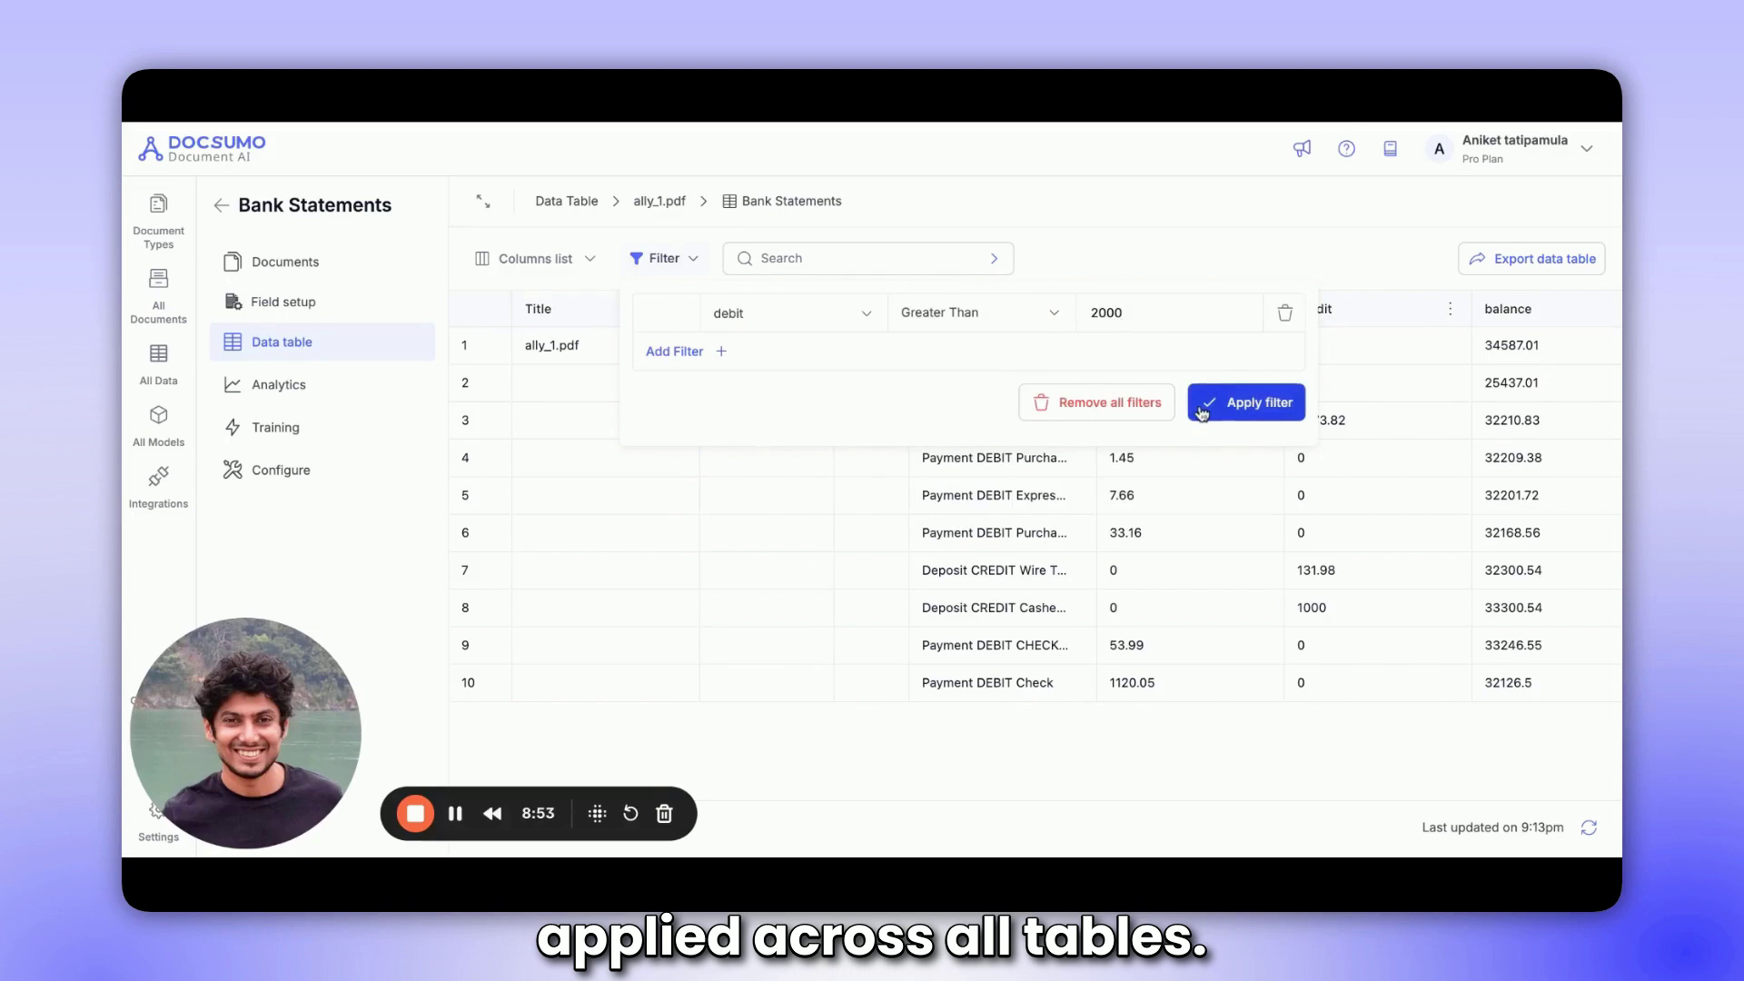
click(1242, 403)
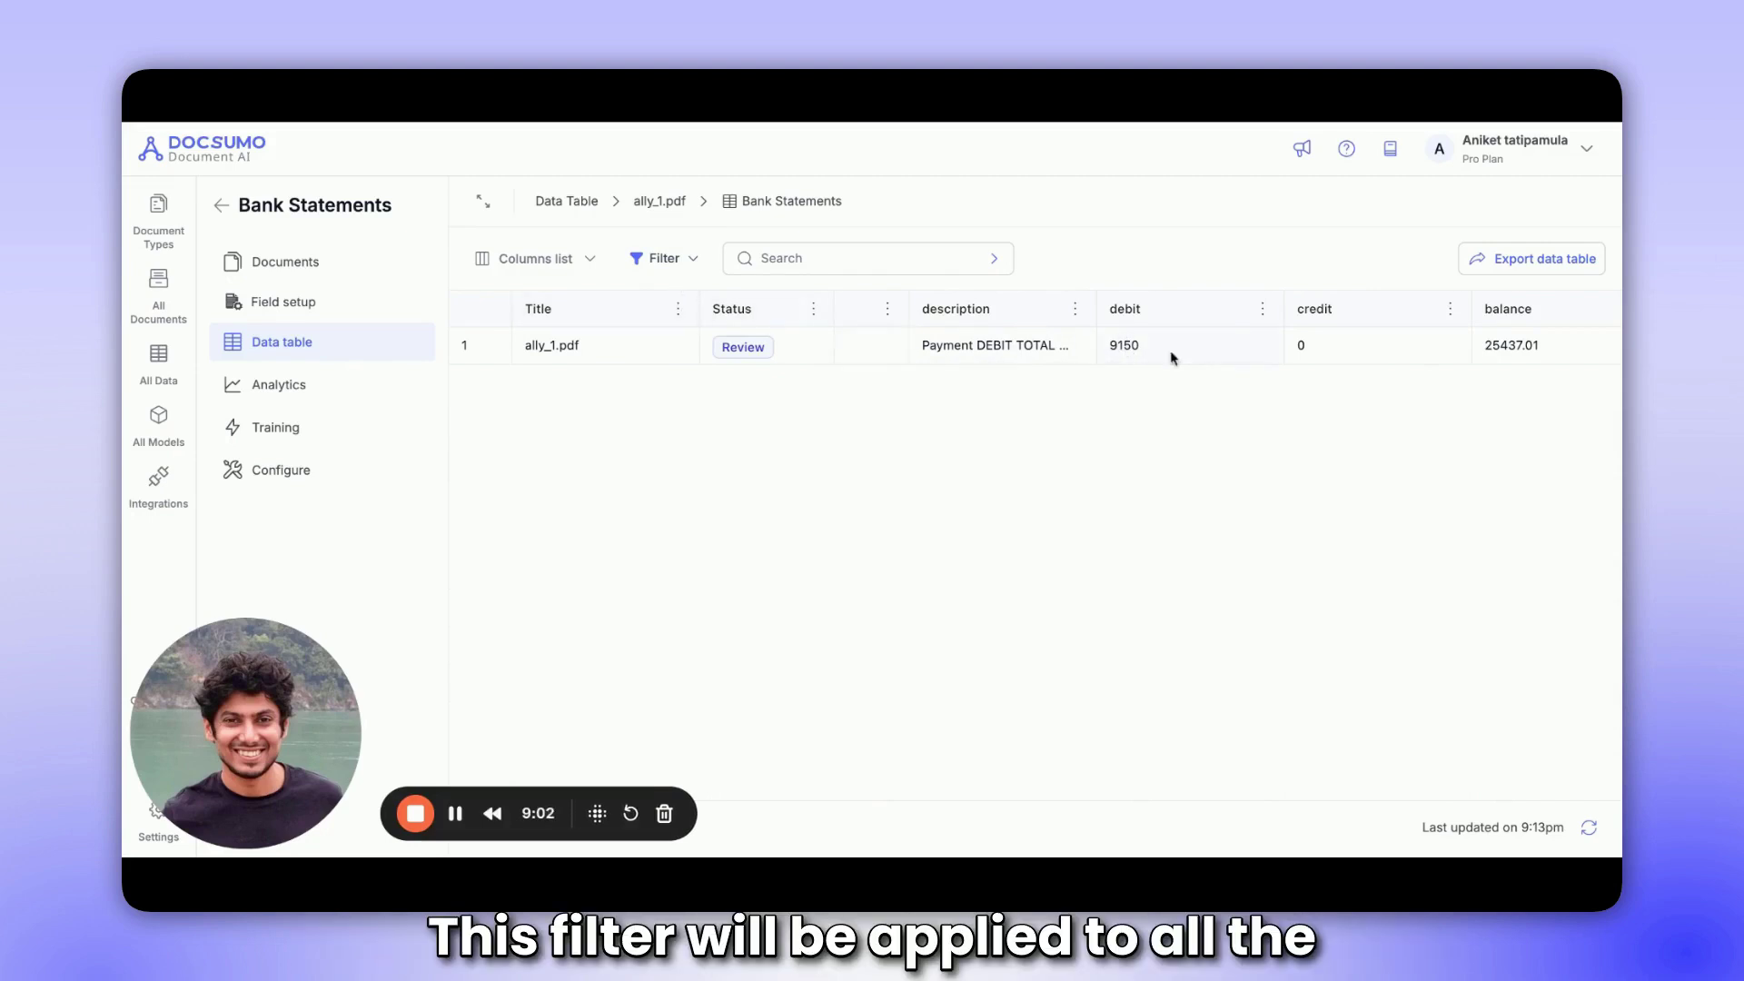
- Return to the documents data table and scroll through the filtered statements' columns
click(556, 202)
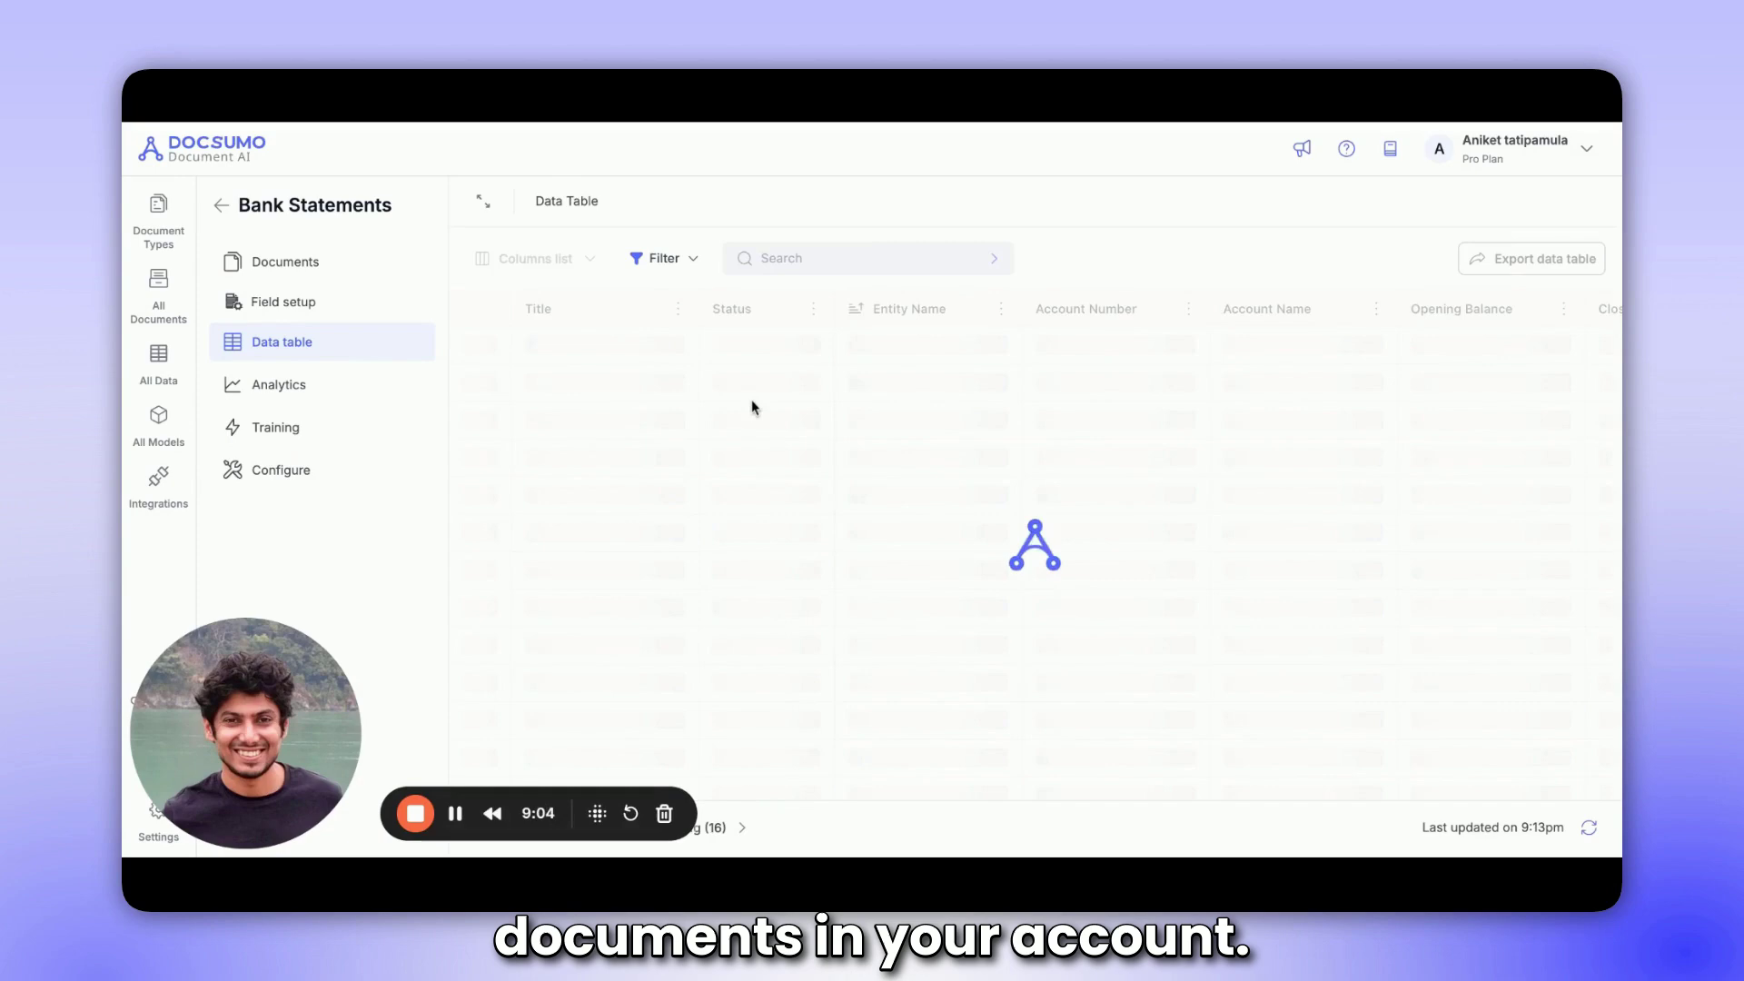
scroll(882, 569, right, 10)
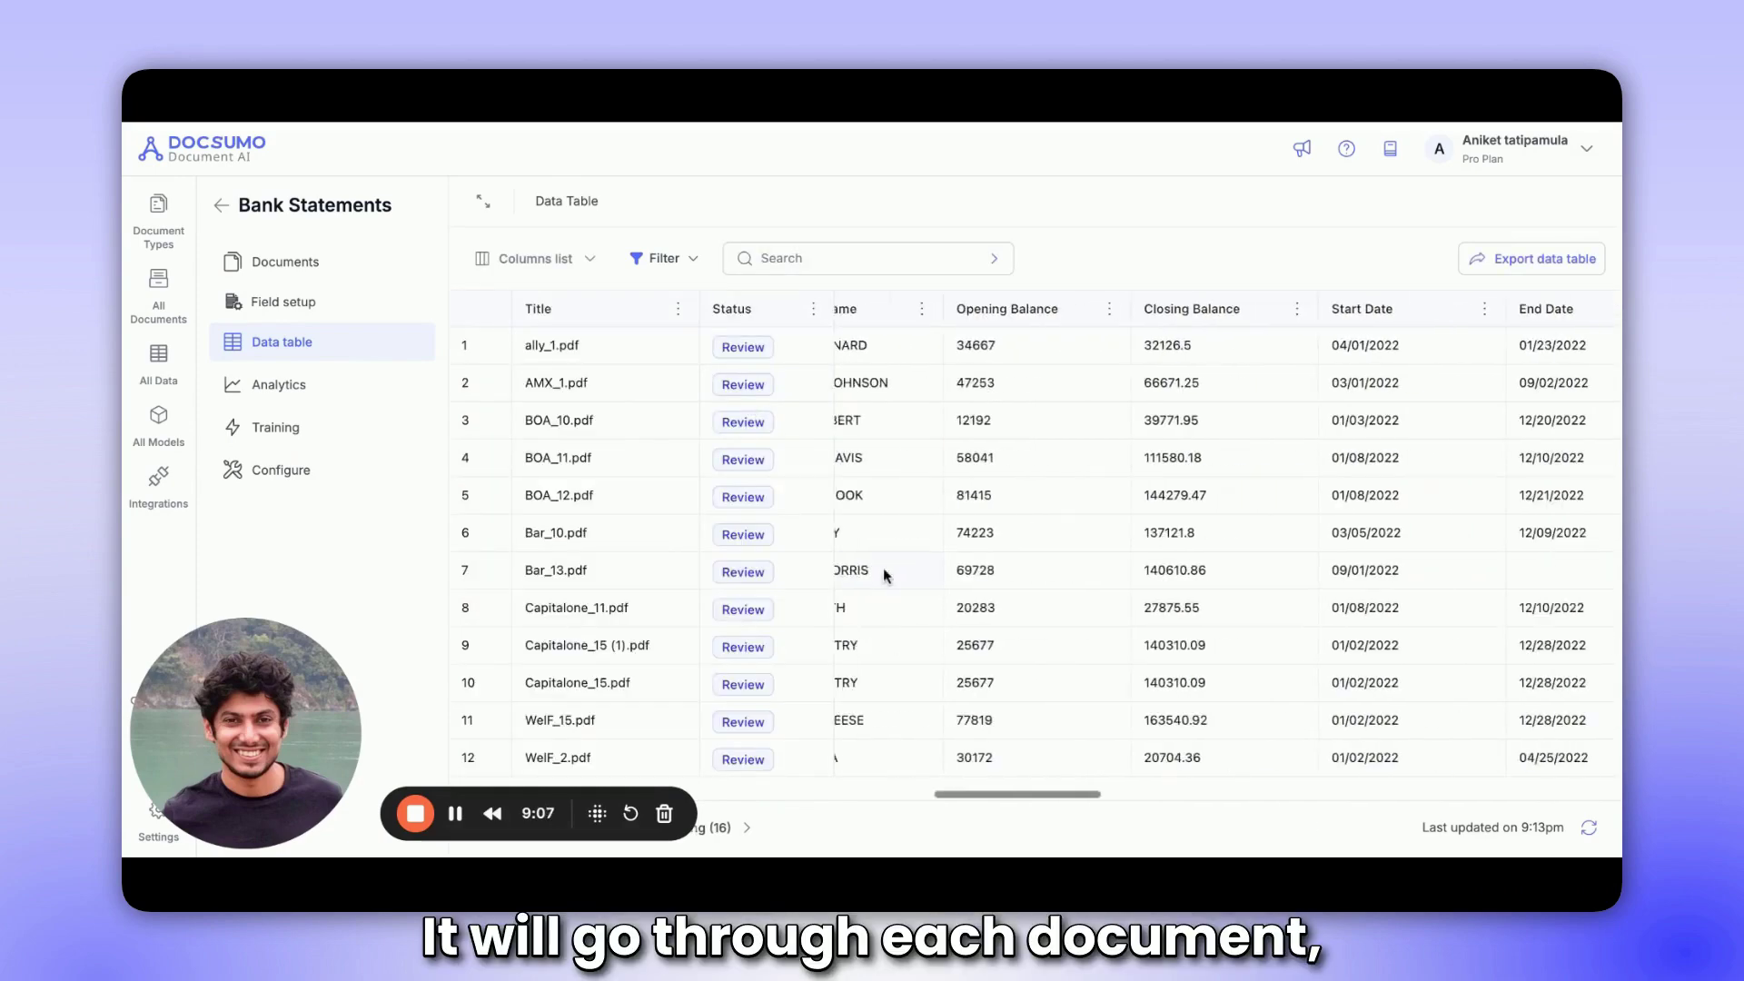
scroll(1036, 545, right, 2)
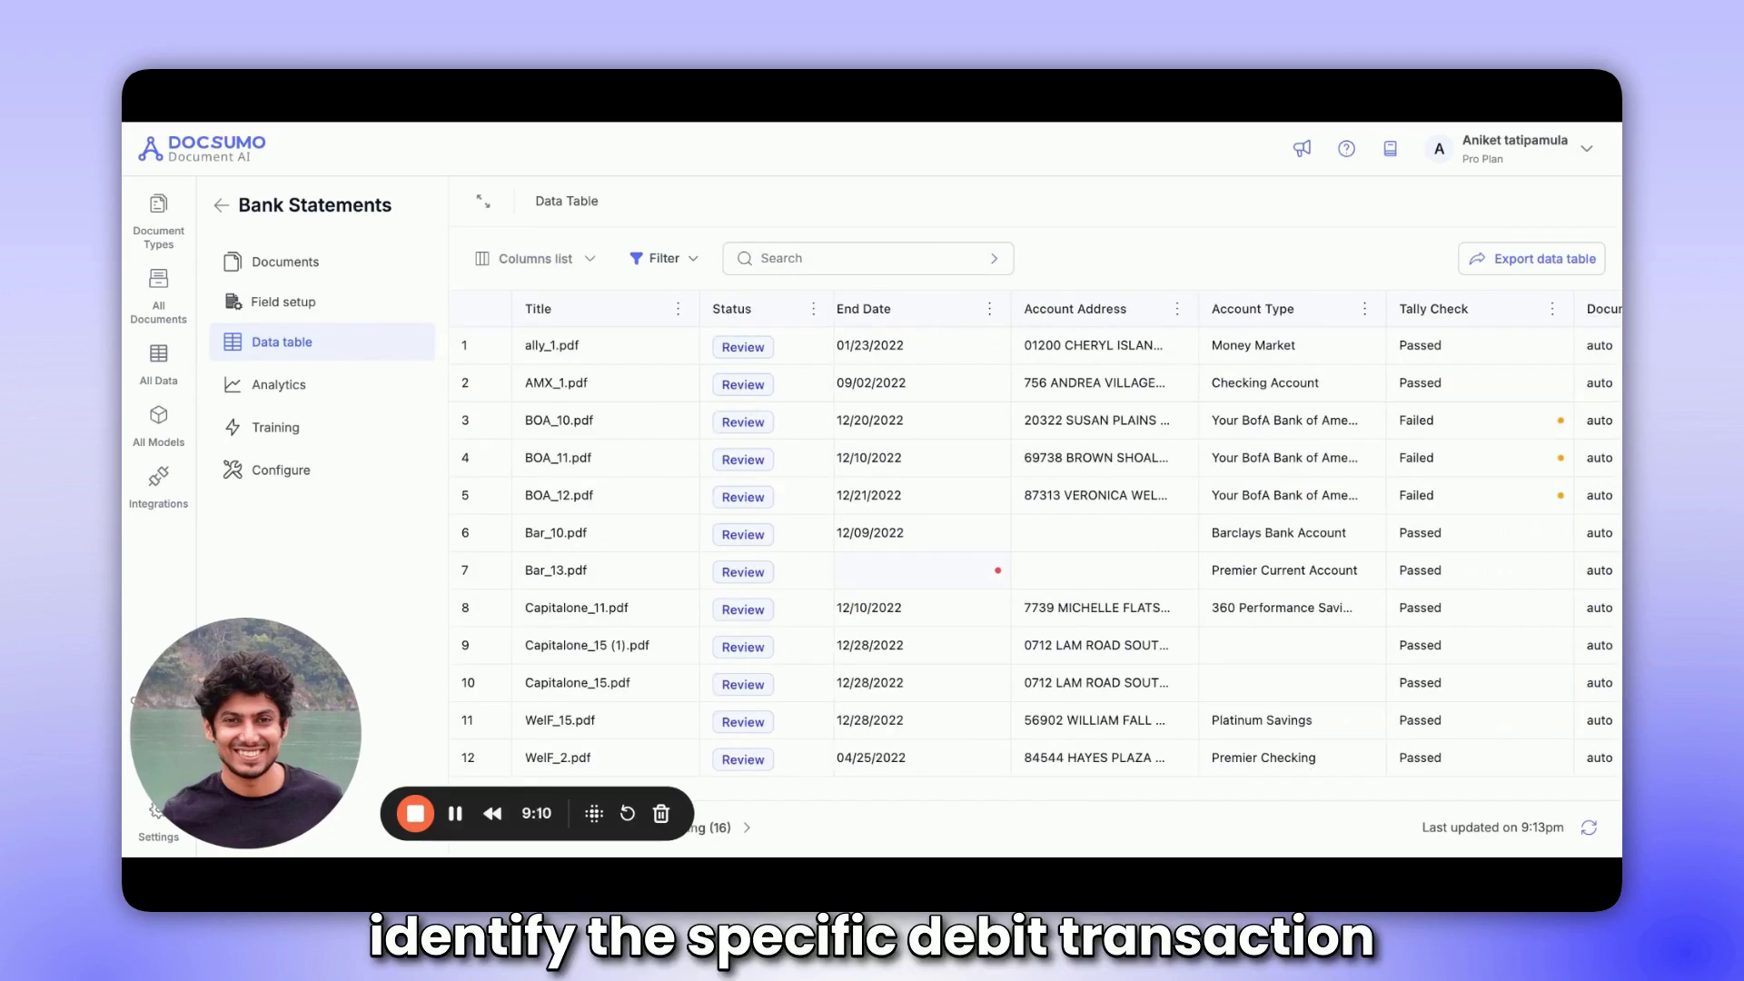
scroll(753, 767, right, 6)
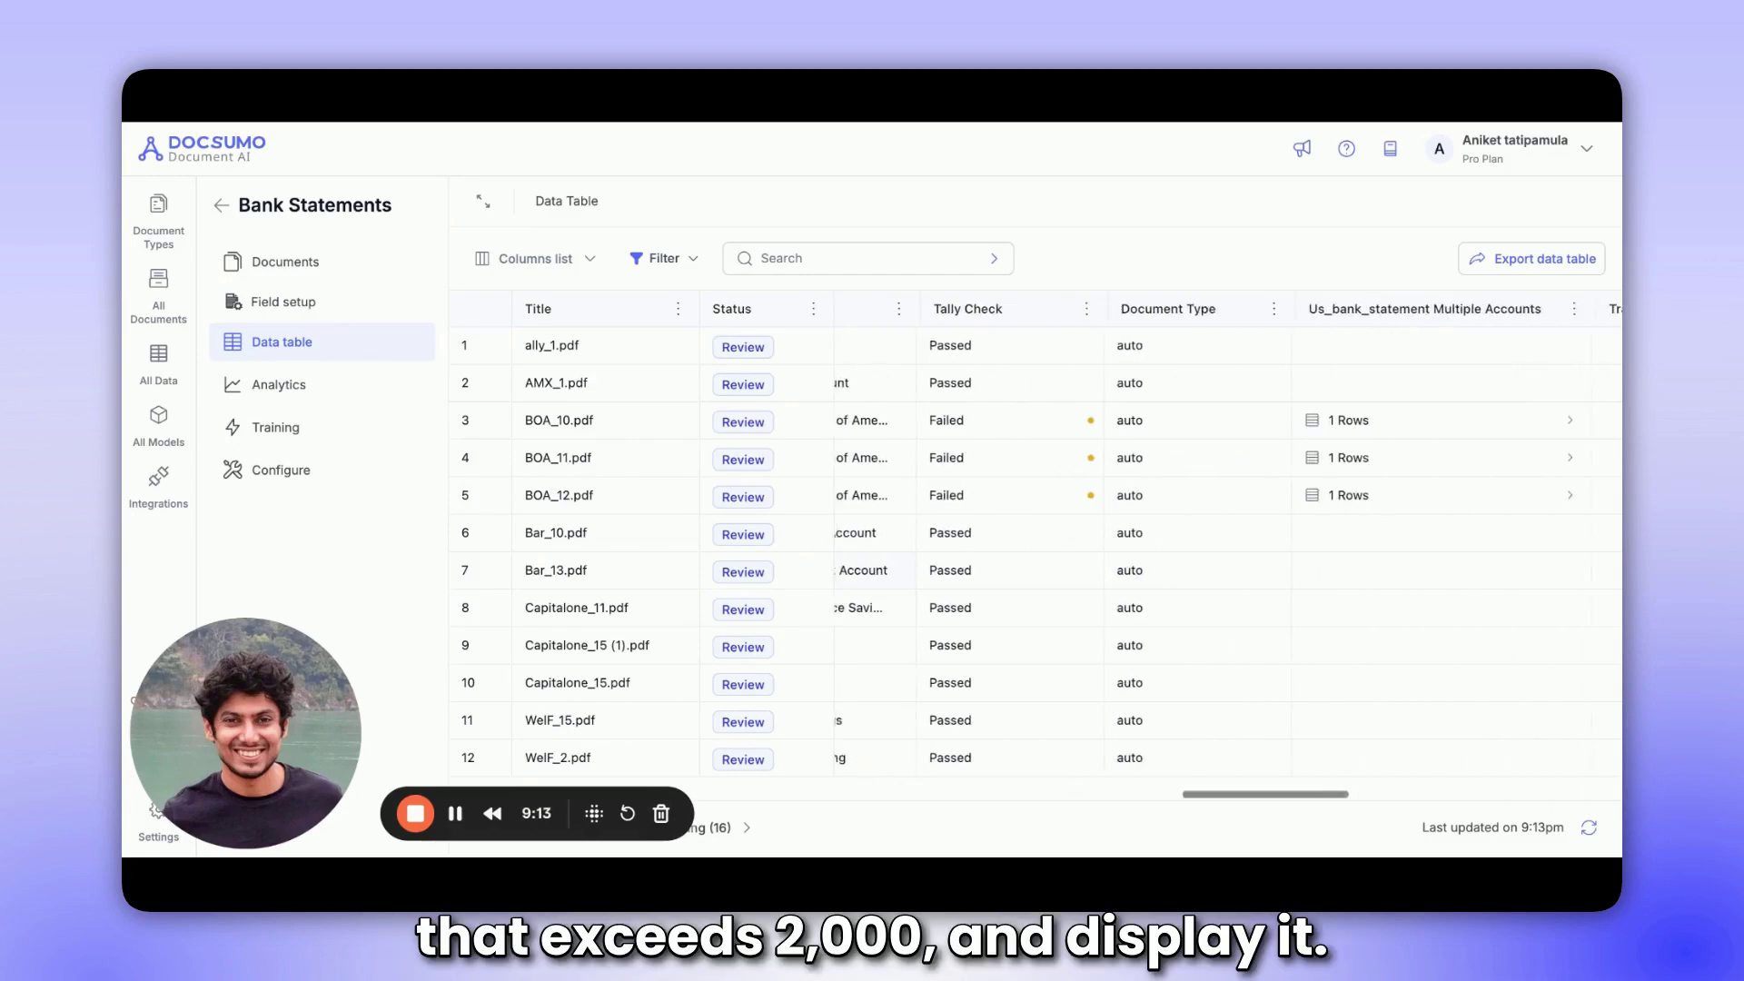
scroll(1047, 625, right, 2)
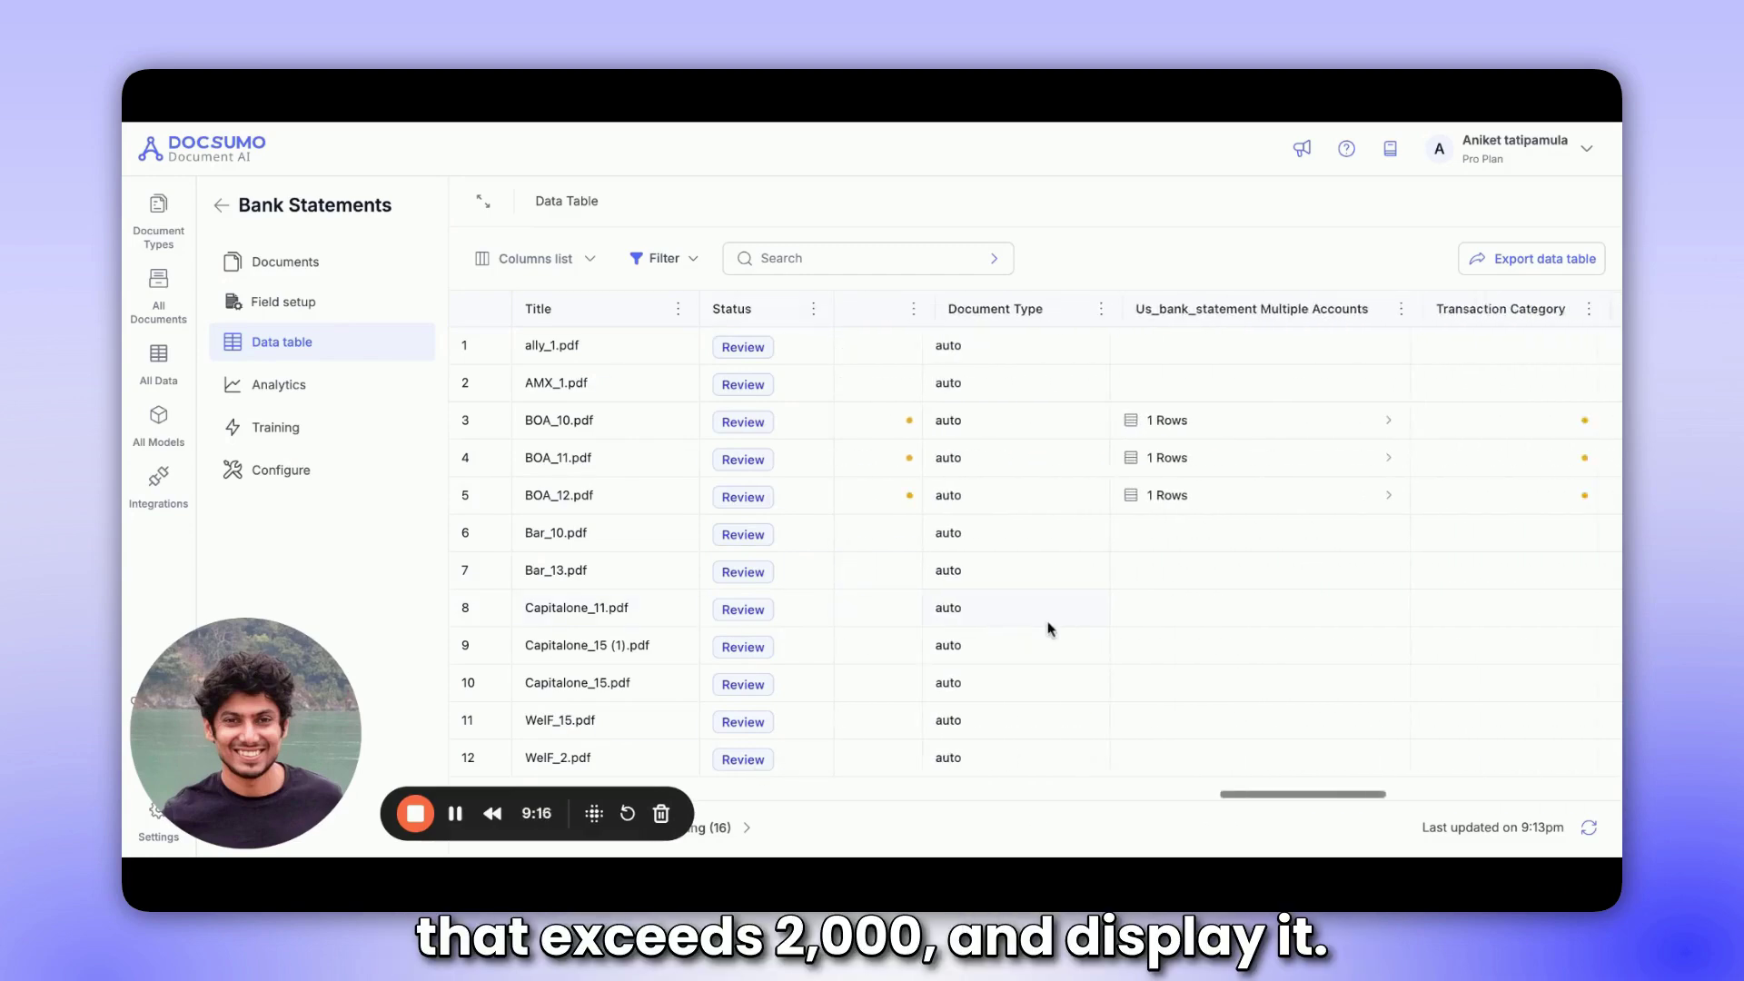
scroll(1045, 626, left, 8)
click(458, 811)
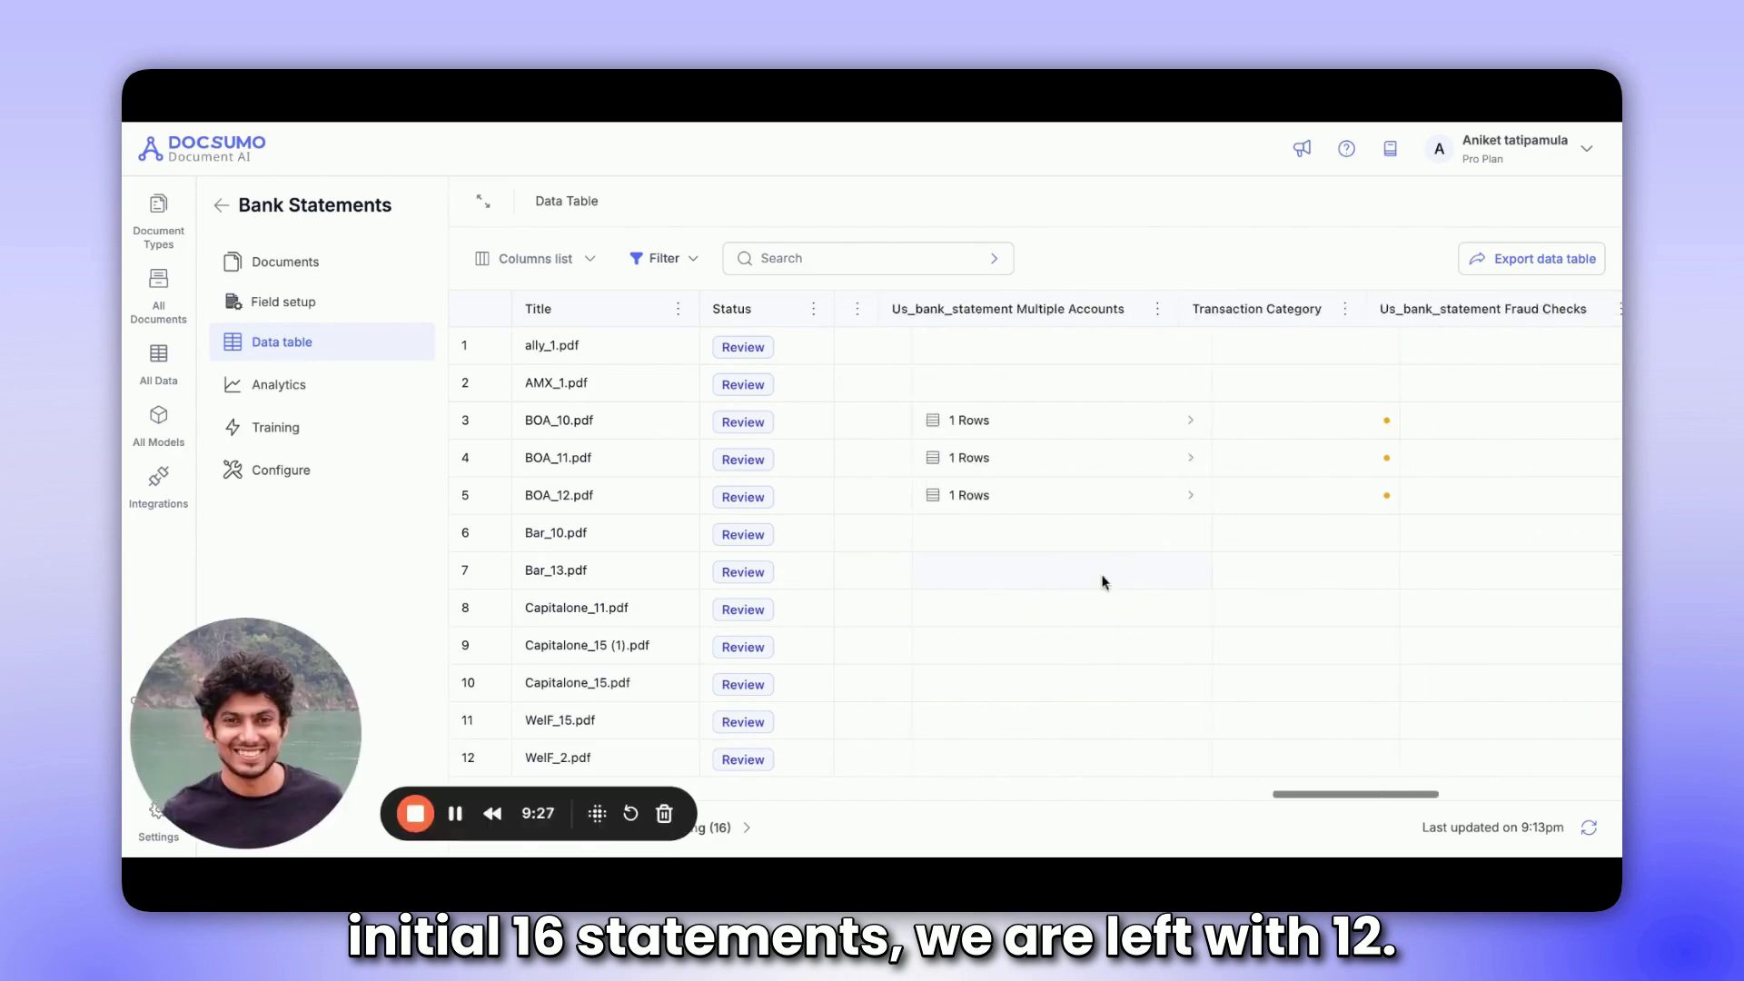
scroll(1101, 576, left, 2)
scroll(1102, 576, right, 5)
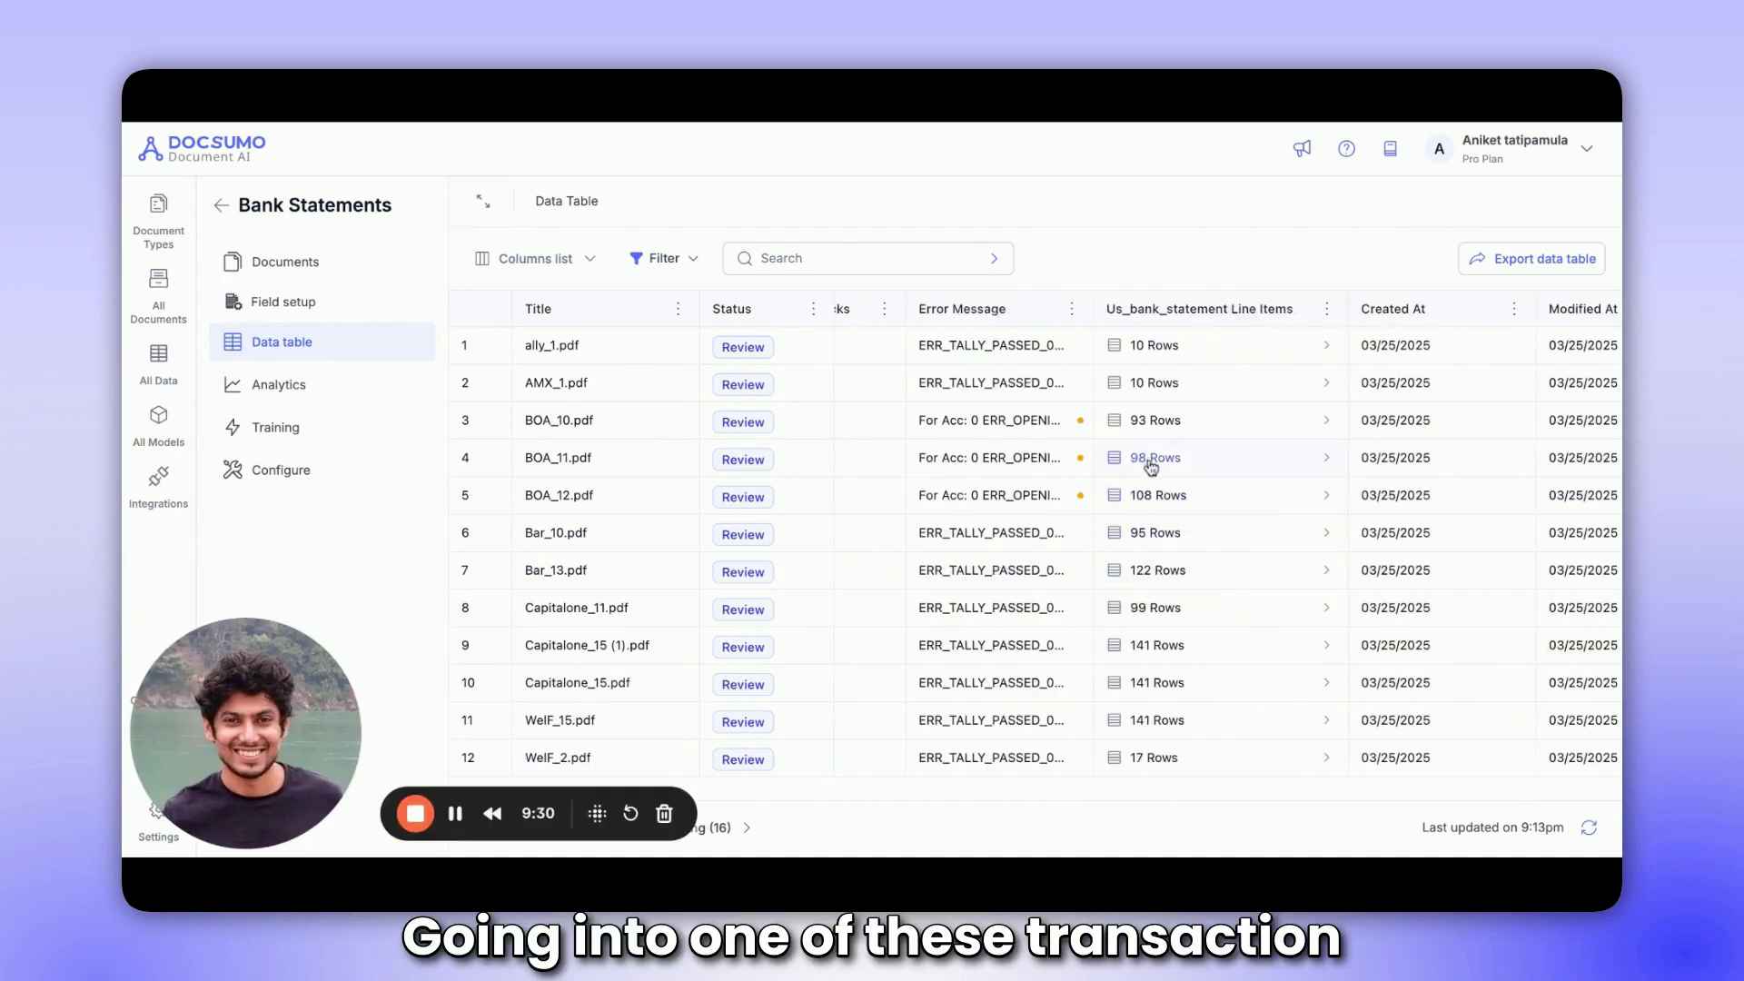
- Check BOA_11.pdf's filtered line items for debits above 2000, then return to the data table
click(1152, 460)
scroll(1032, 393, right, 8)
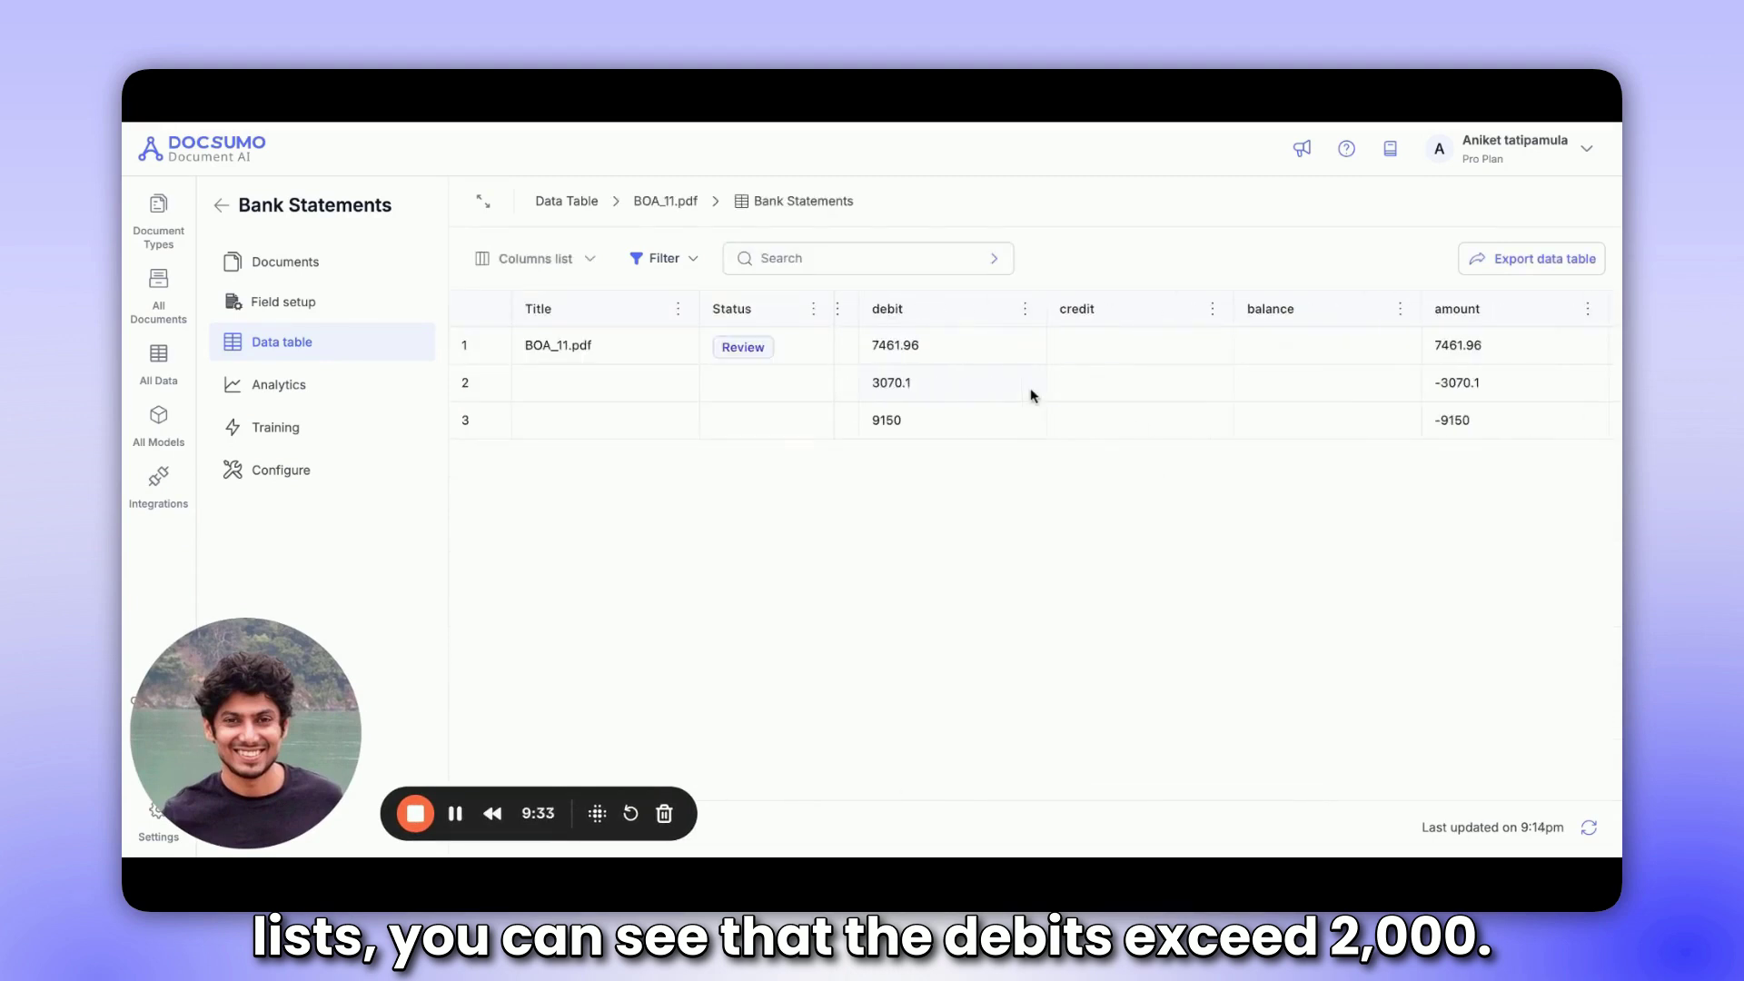
scroll(1032, 393, left, 4)
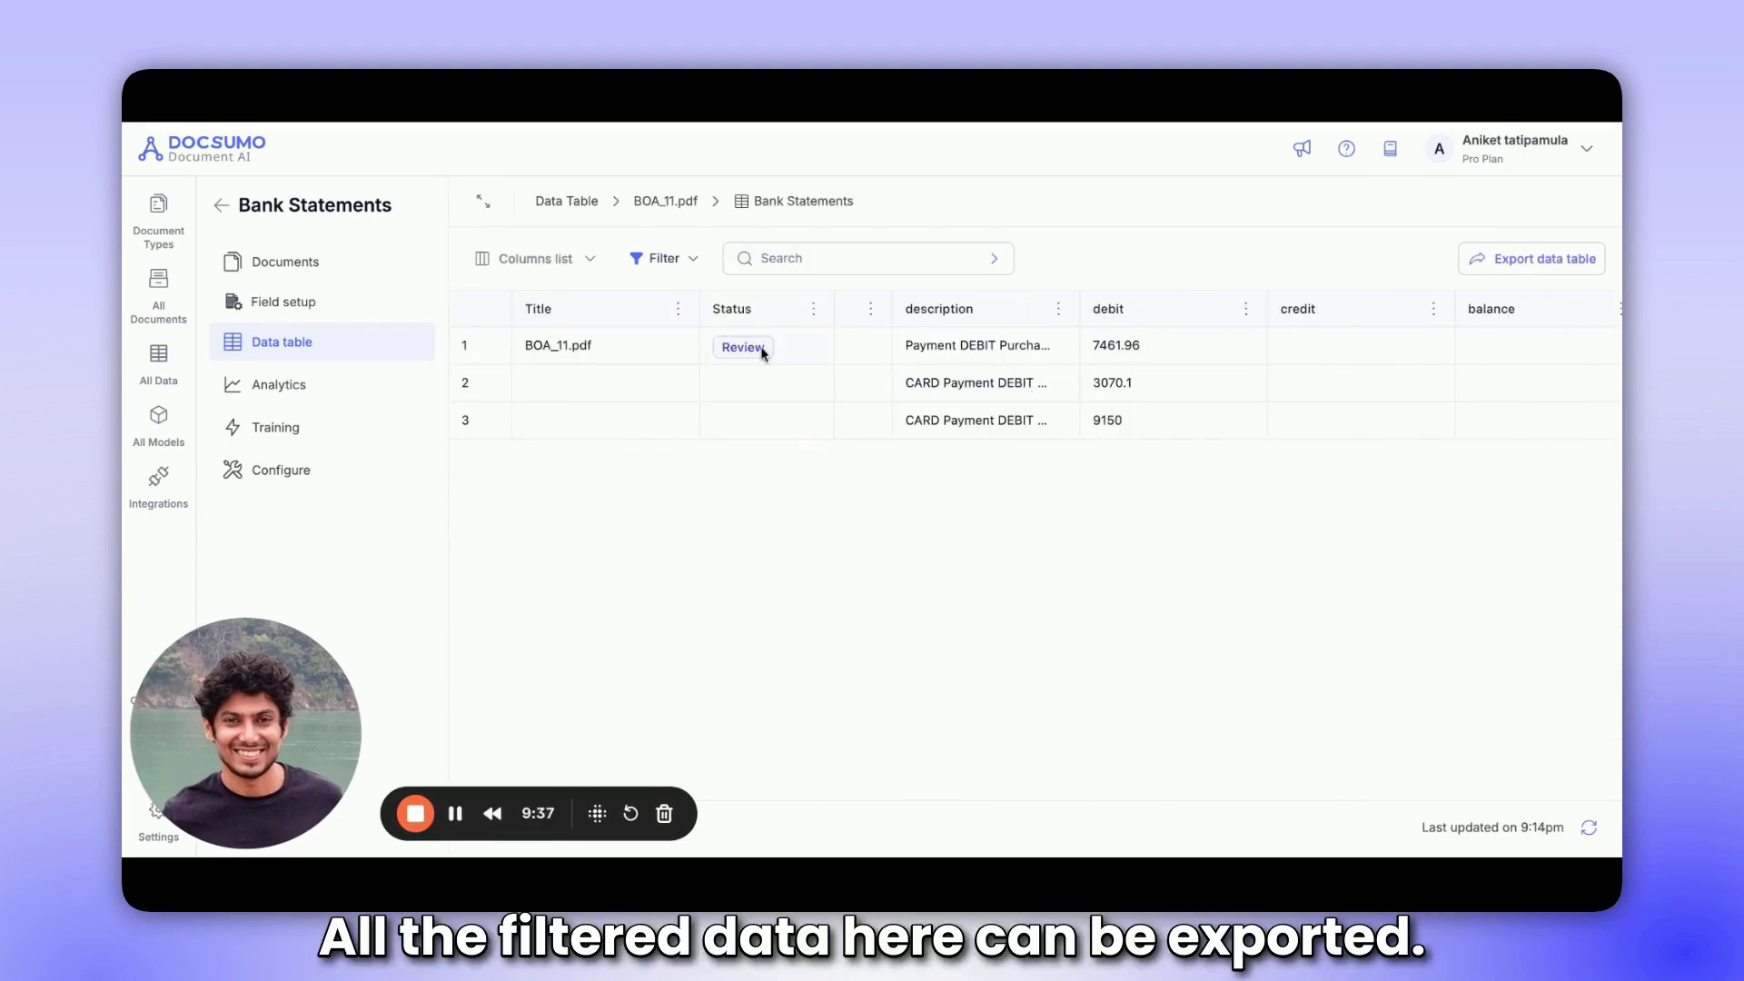
click(598, 203)
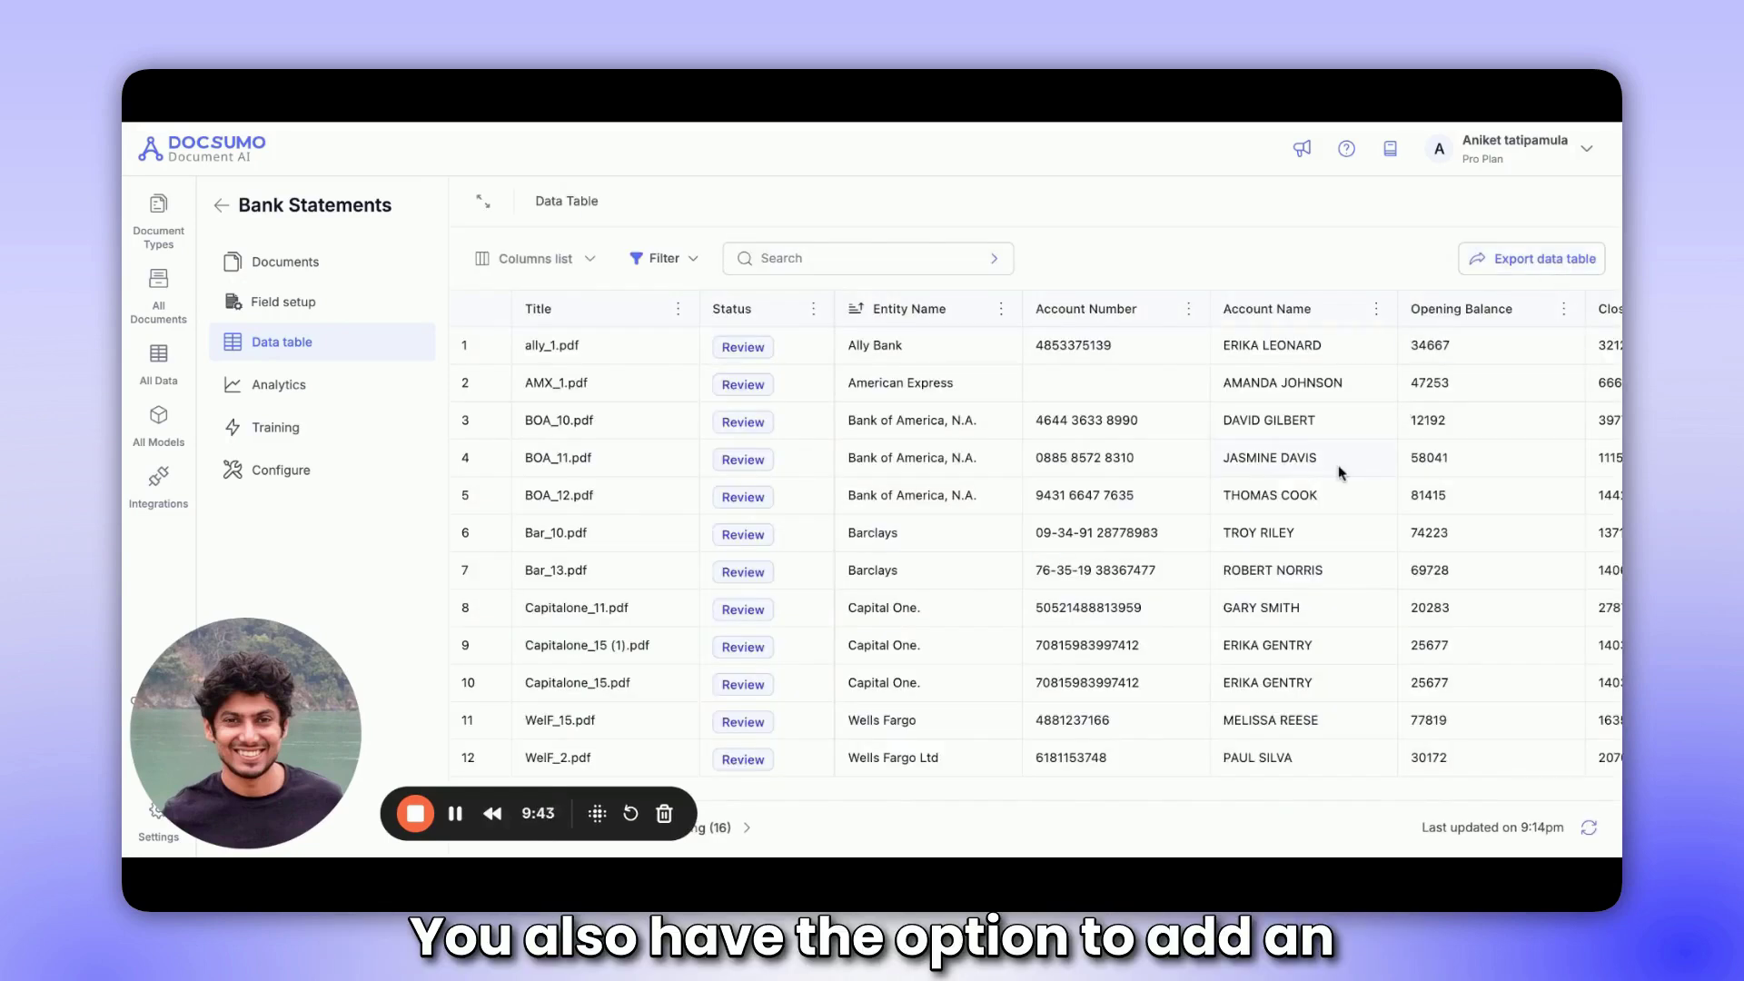
- Add a Created At Greater Than 03/25/2025 00:00 filter alongside the debit filter and apply both
click(679, 266)
click(701, 350)
click(803, 363)
scroll(763, 491, down, 1)
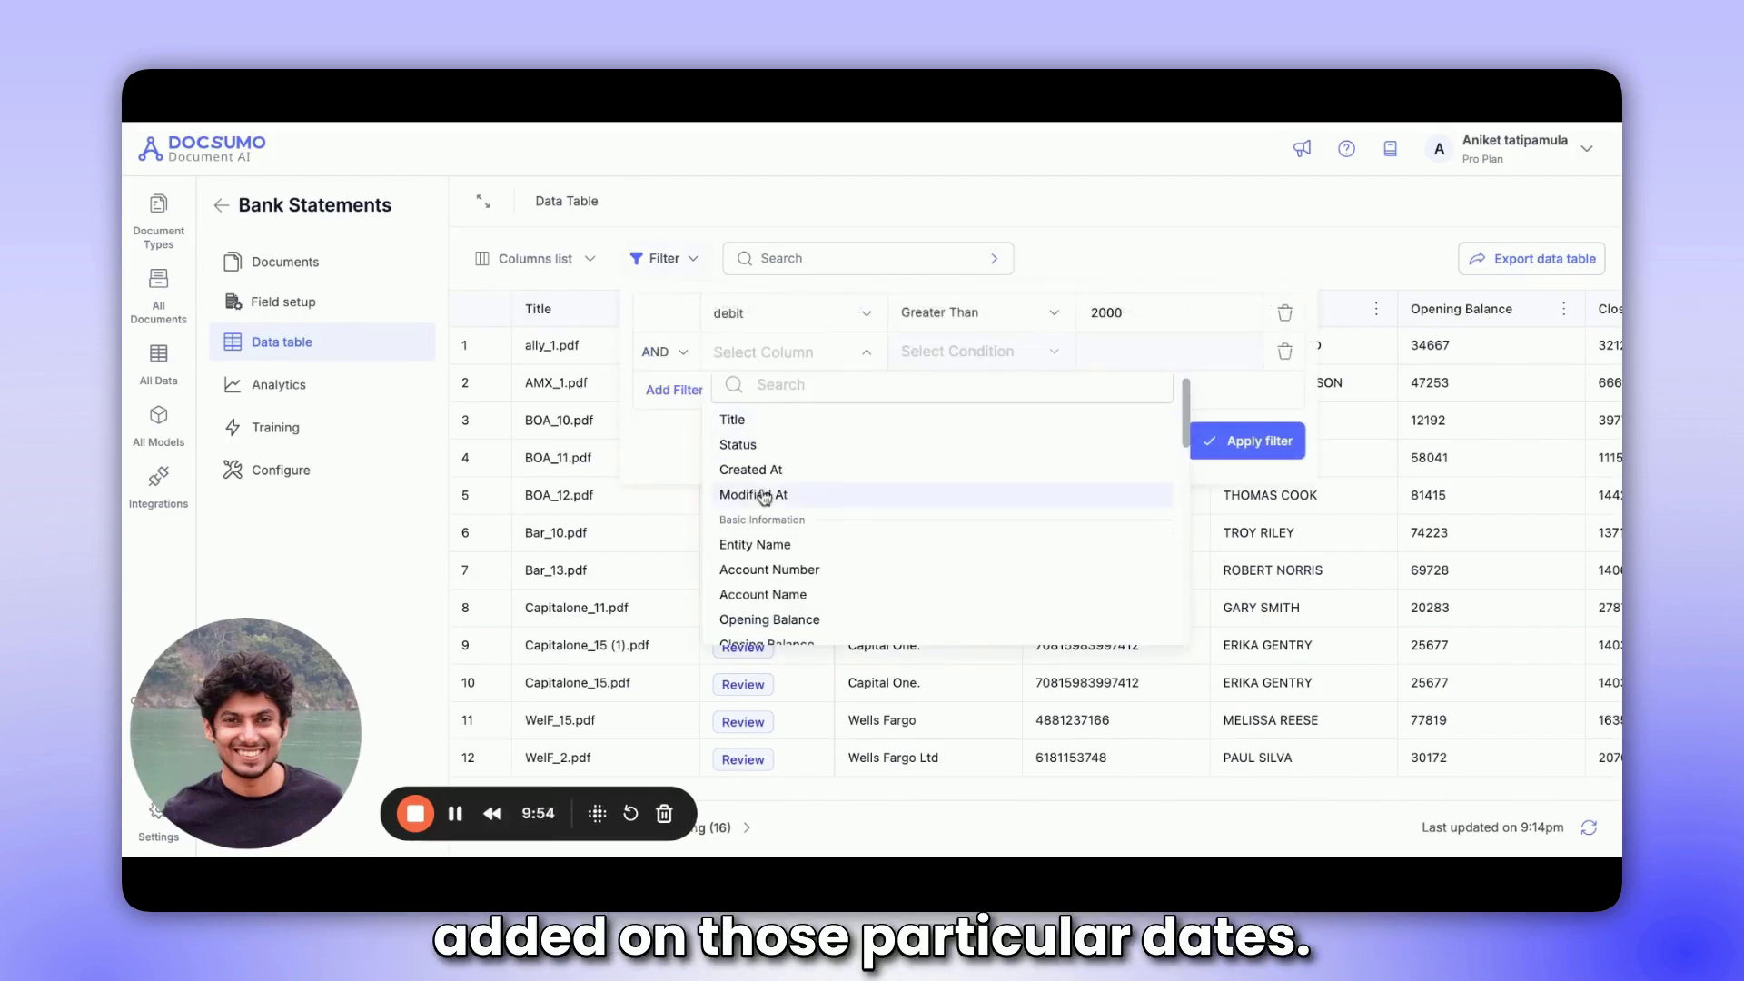
click(761, 468)
click(1020, 354)
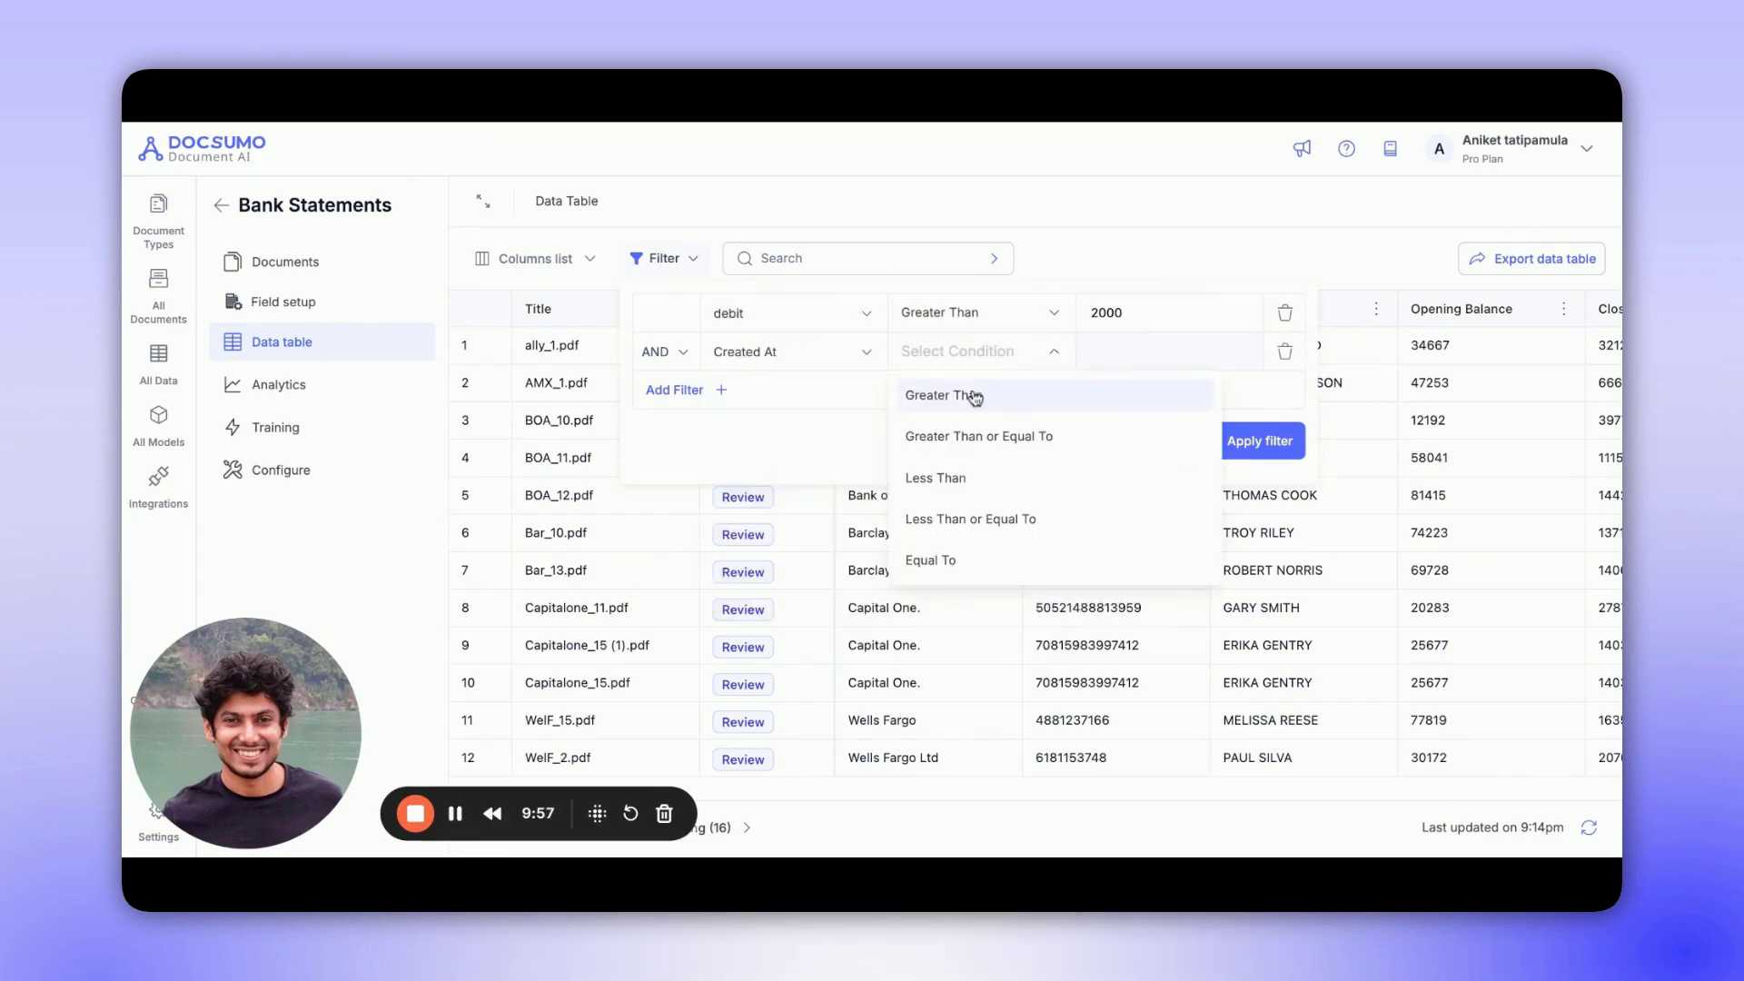
click(944, 395)
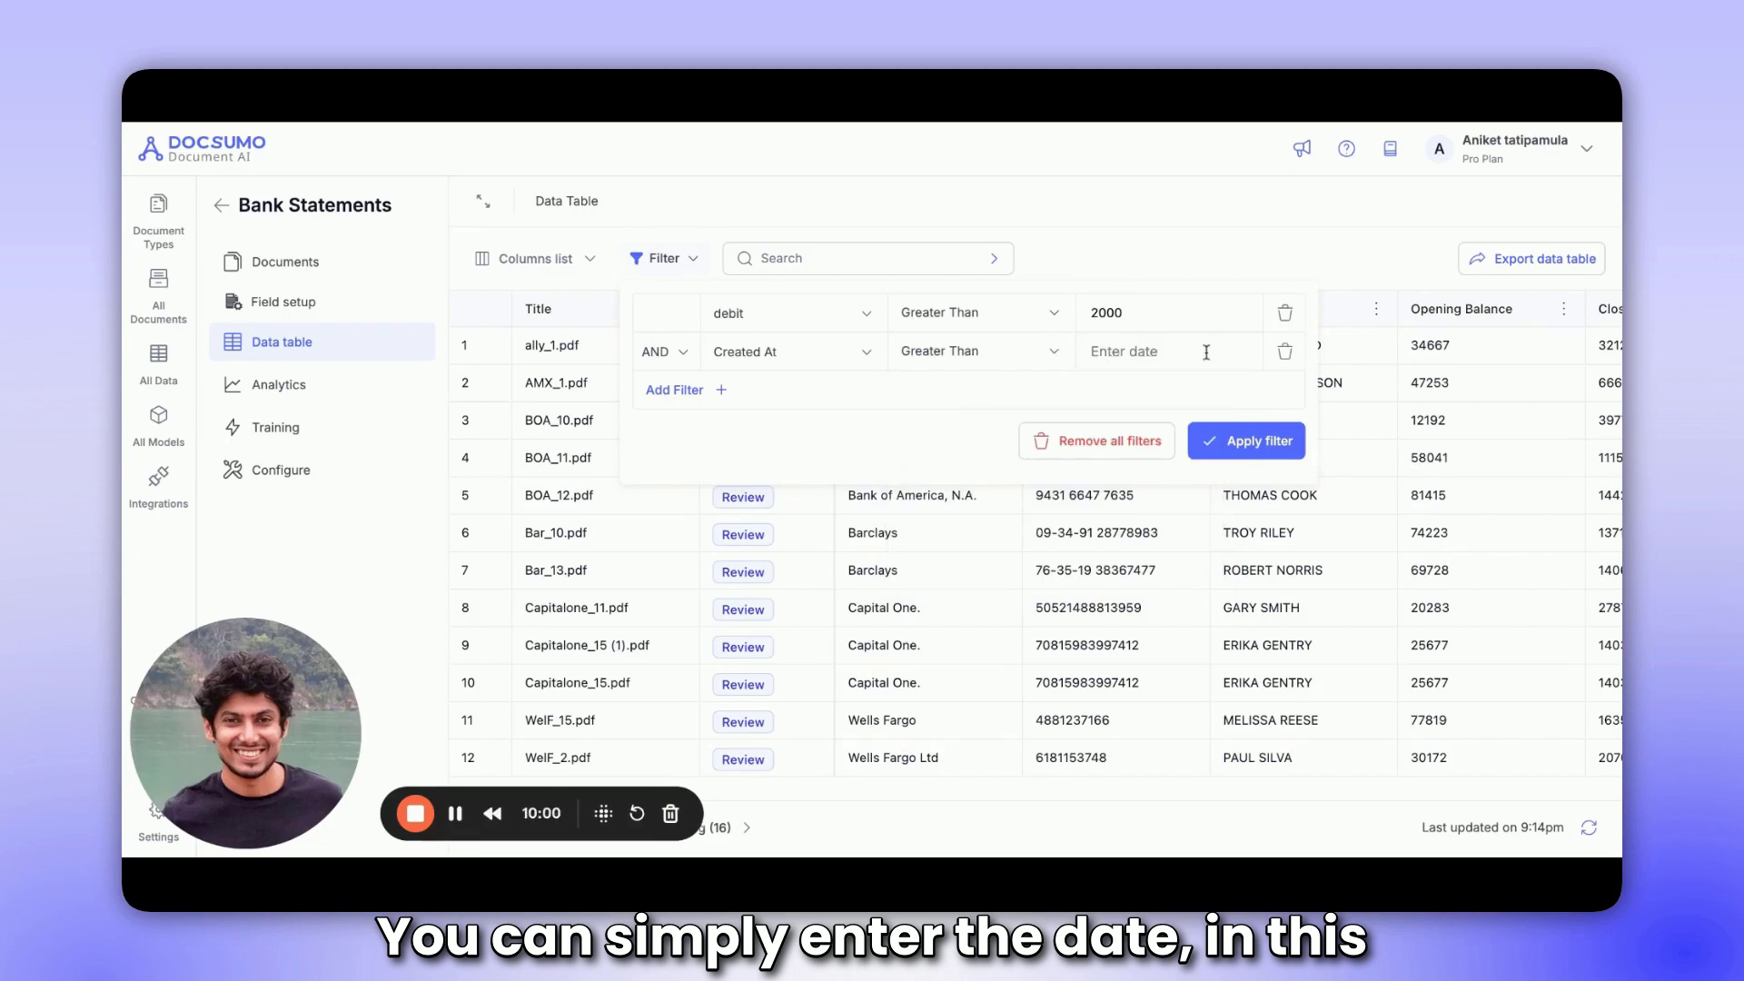
click(1146, 353)
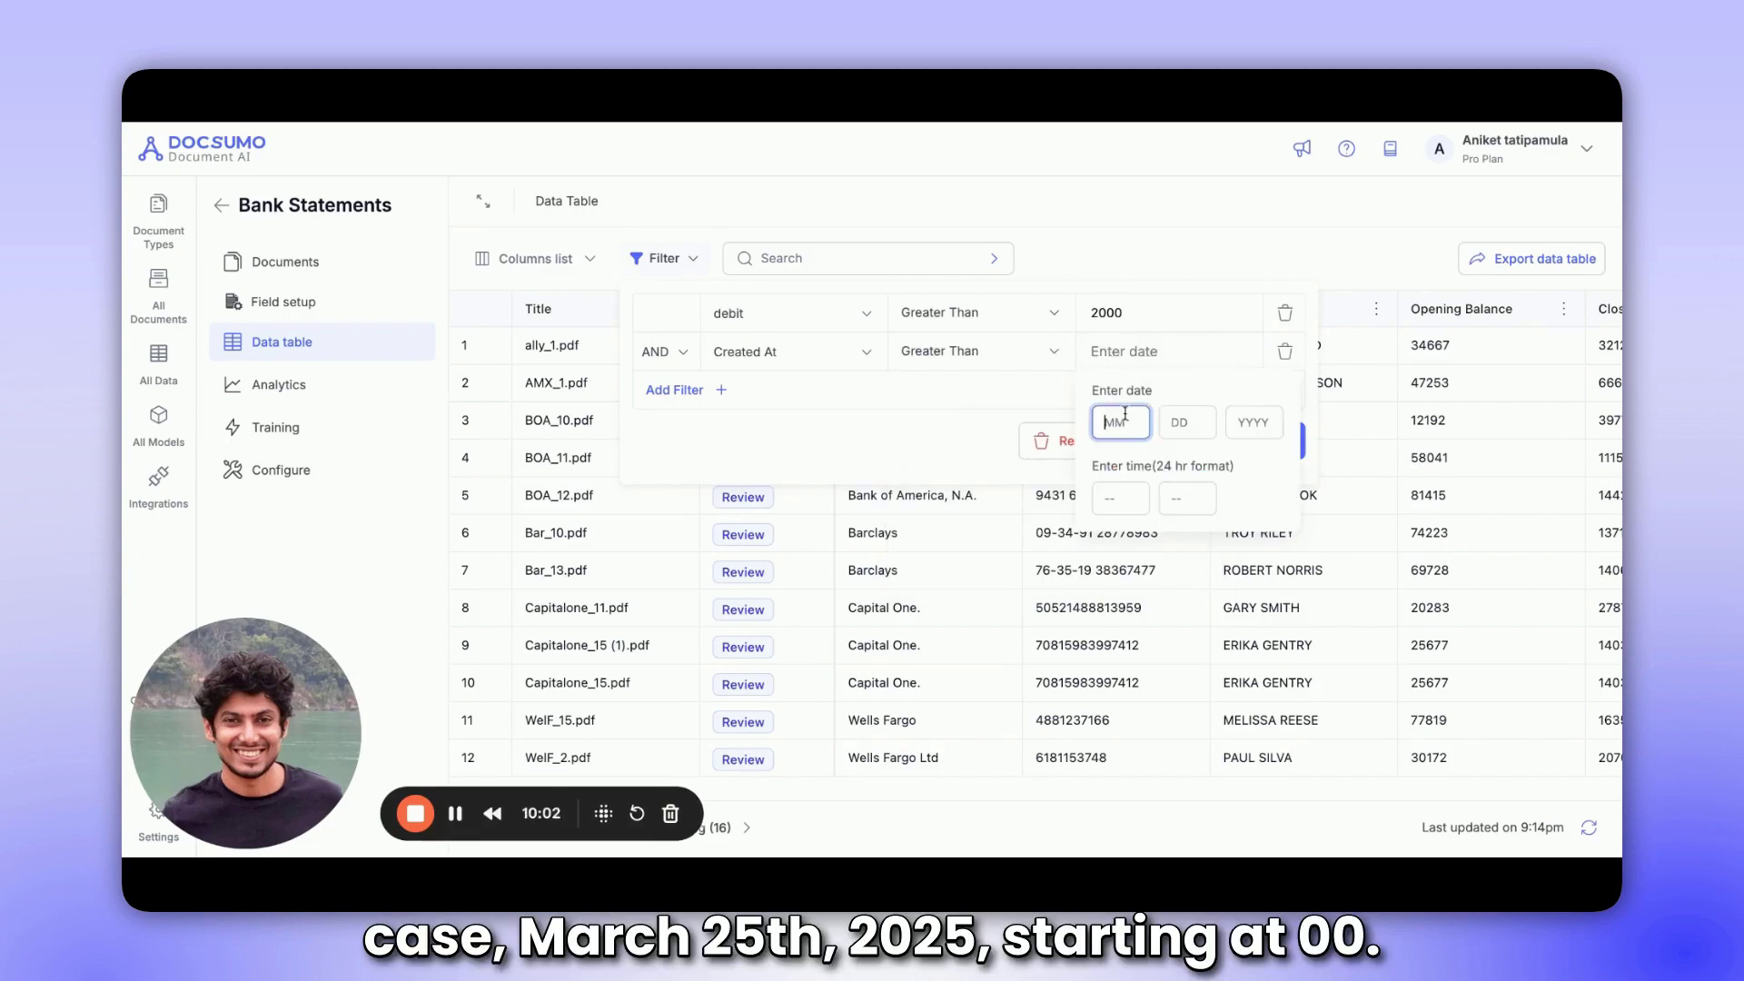
text(03/25/2025 , )
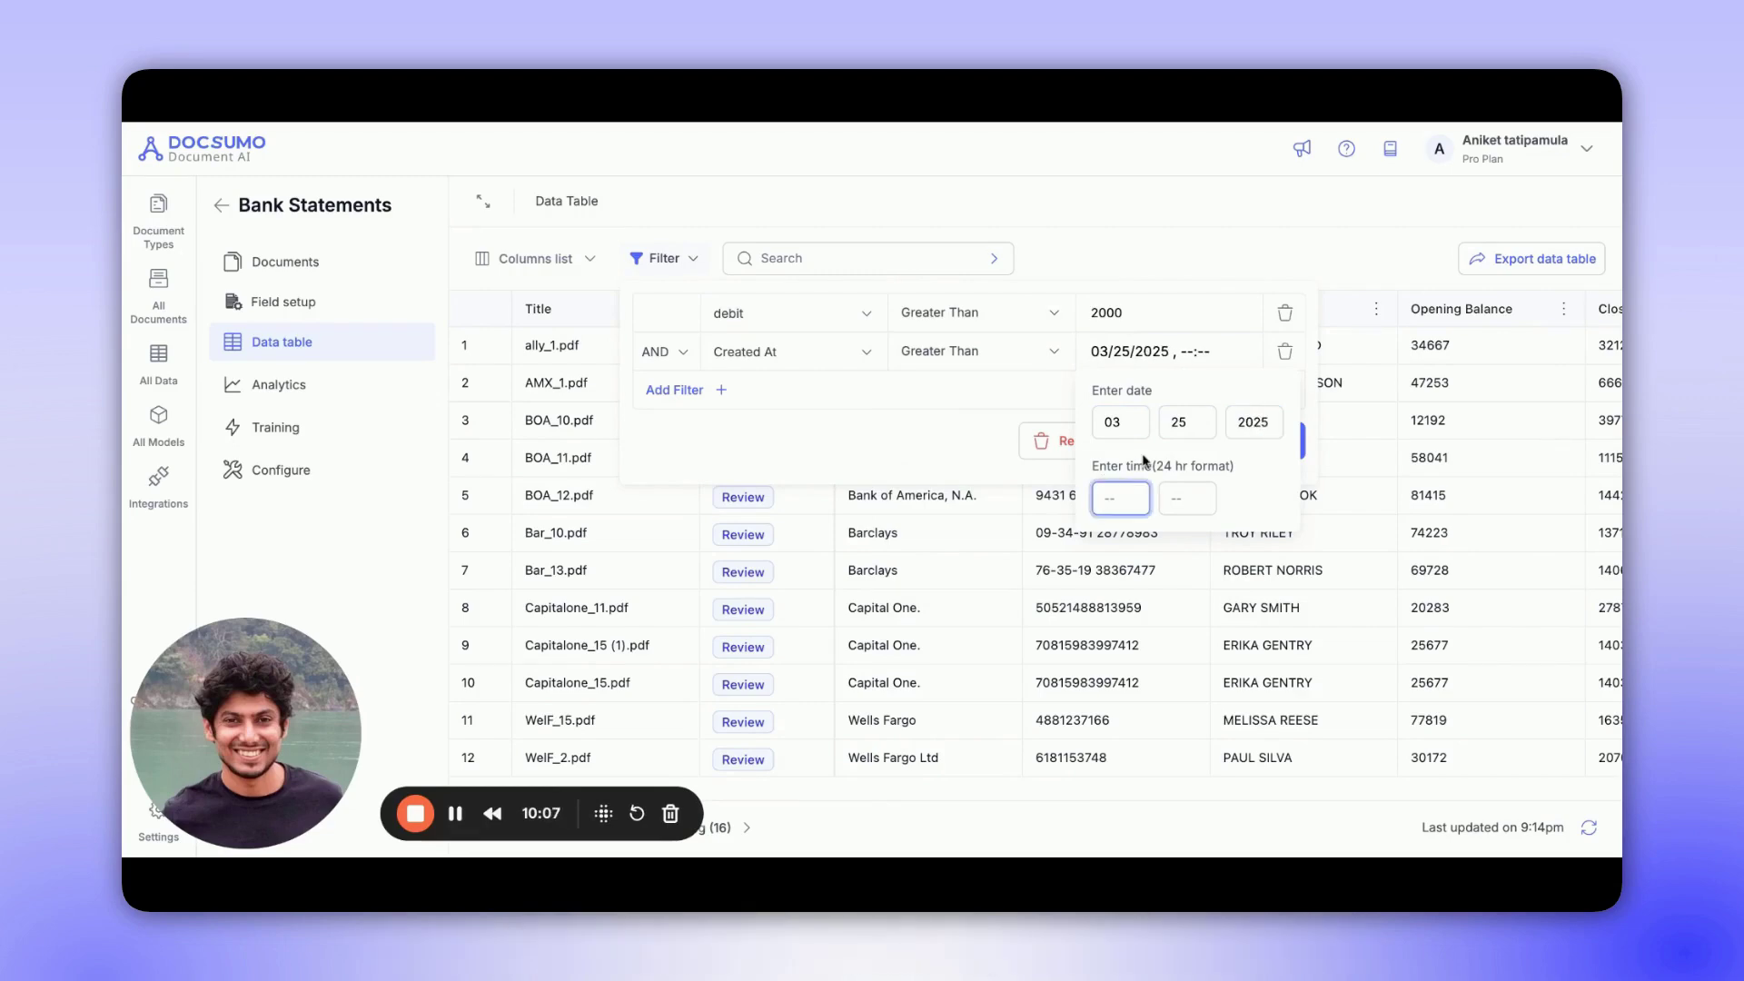
text(00)
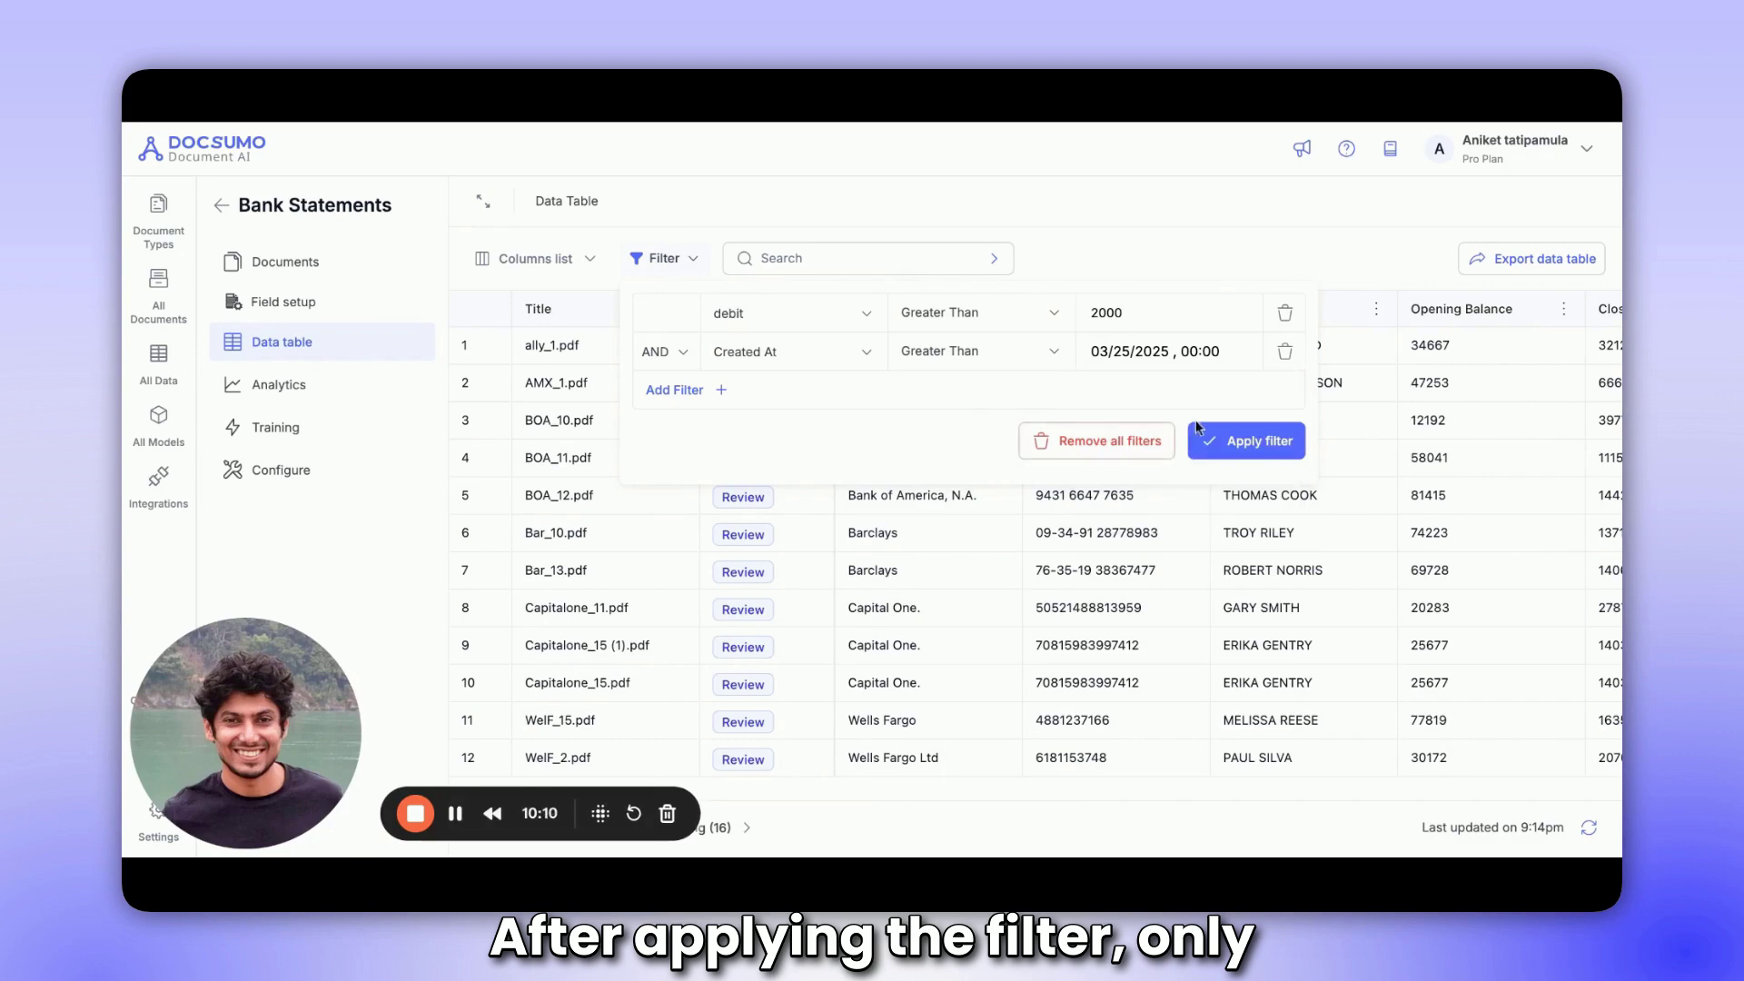
click(1246, 441)
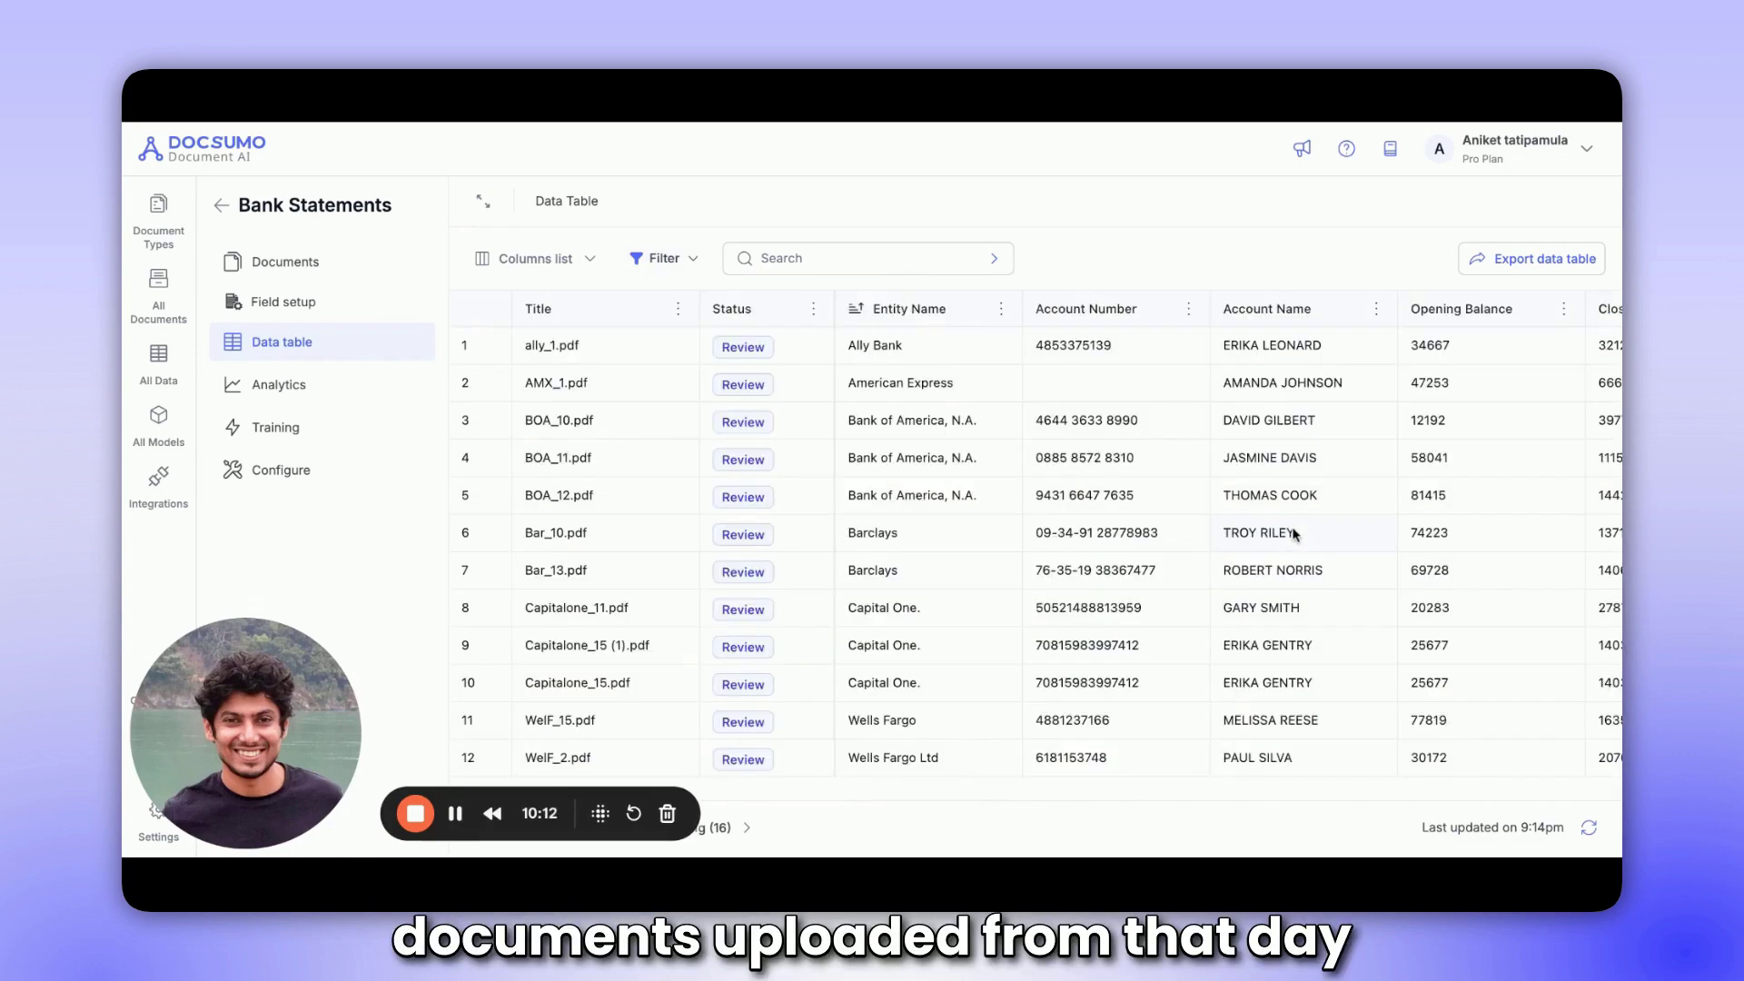
scroll(1295, 534, right, 5)
scroll(1142, 463, left, 5)
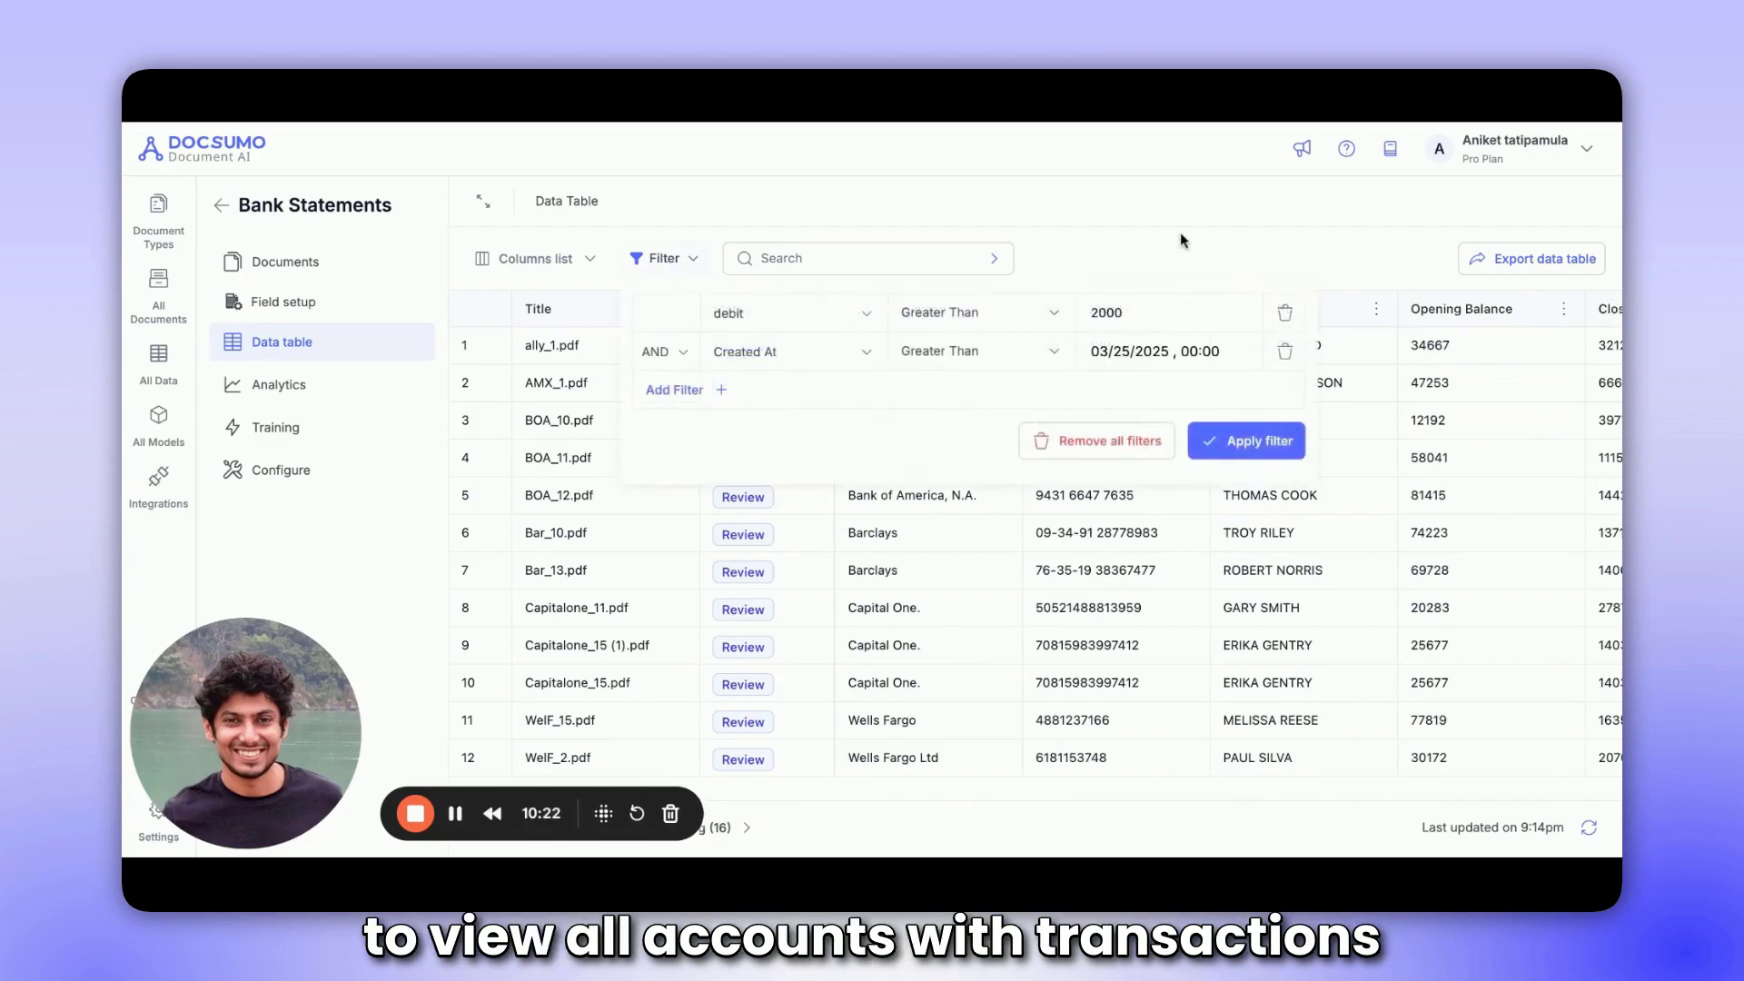
click(1180, 232)
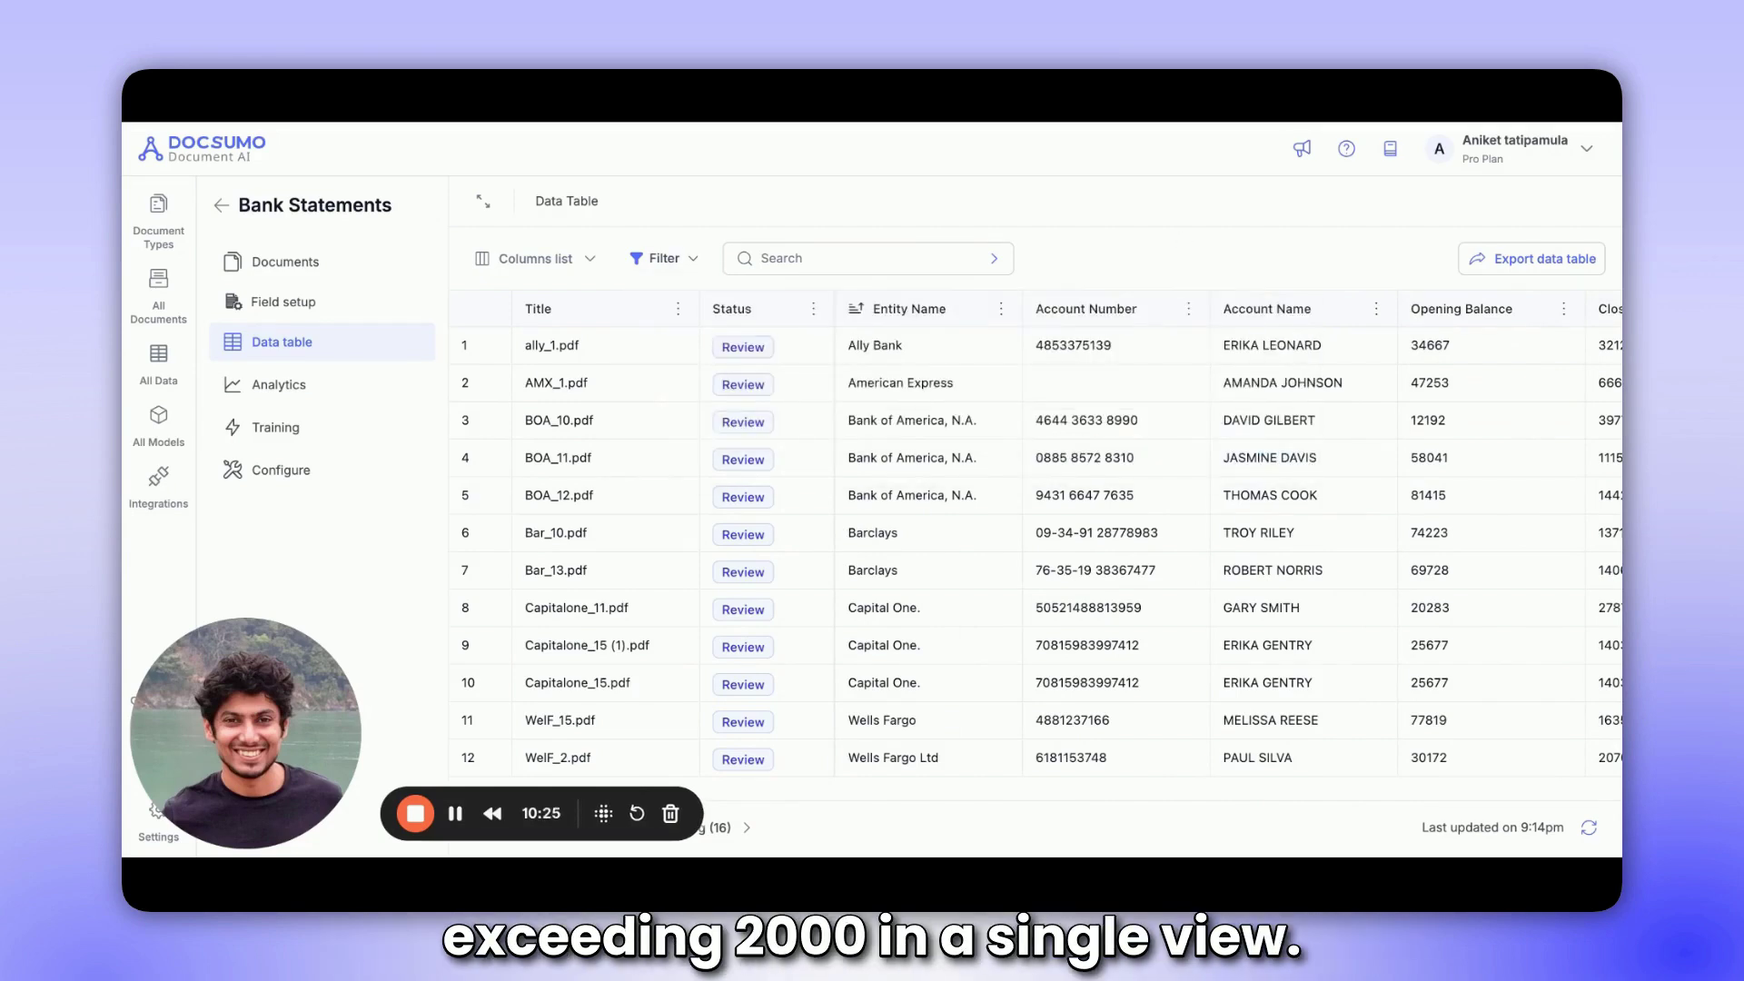
scroll(1408, 423, right, 3)
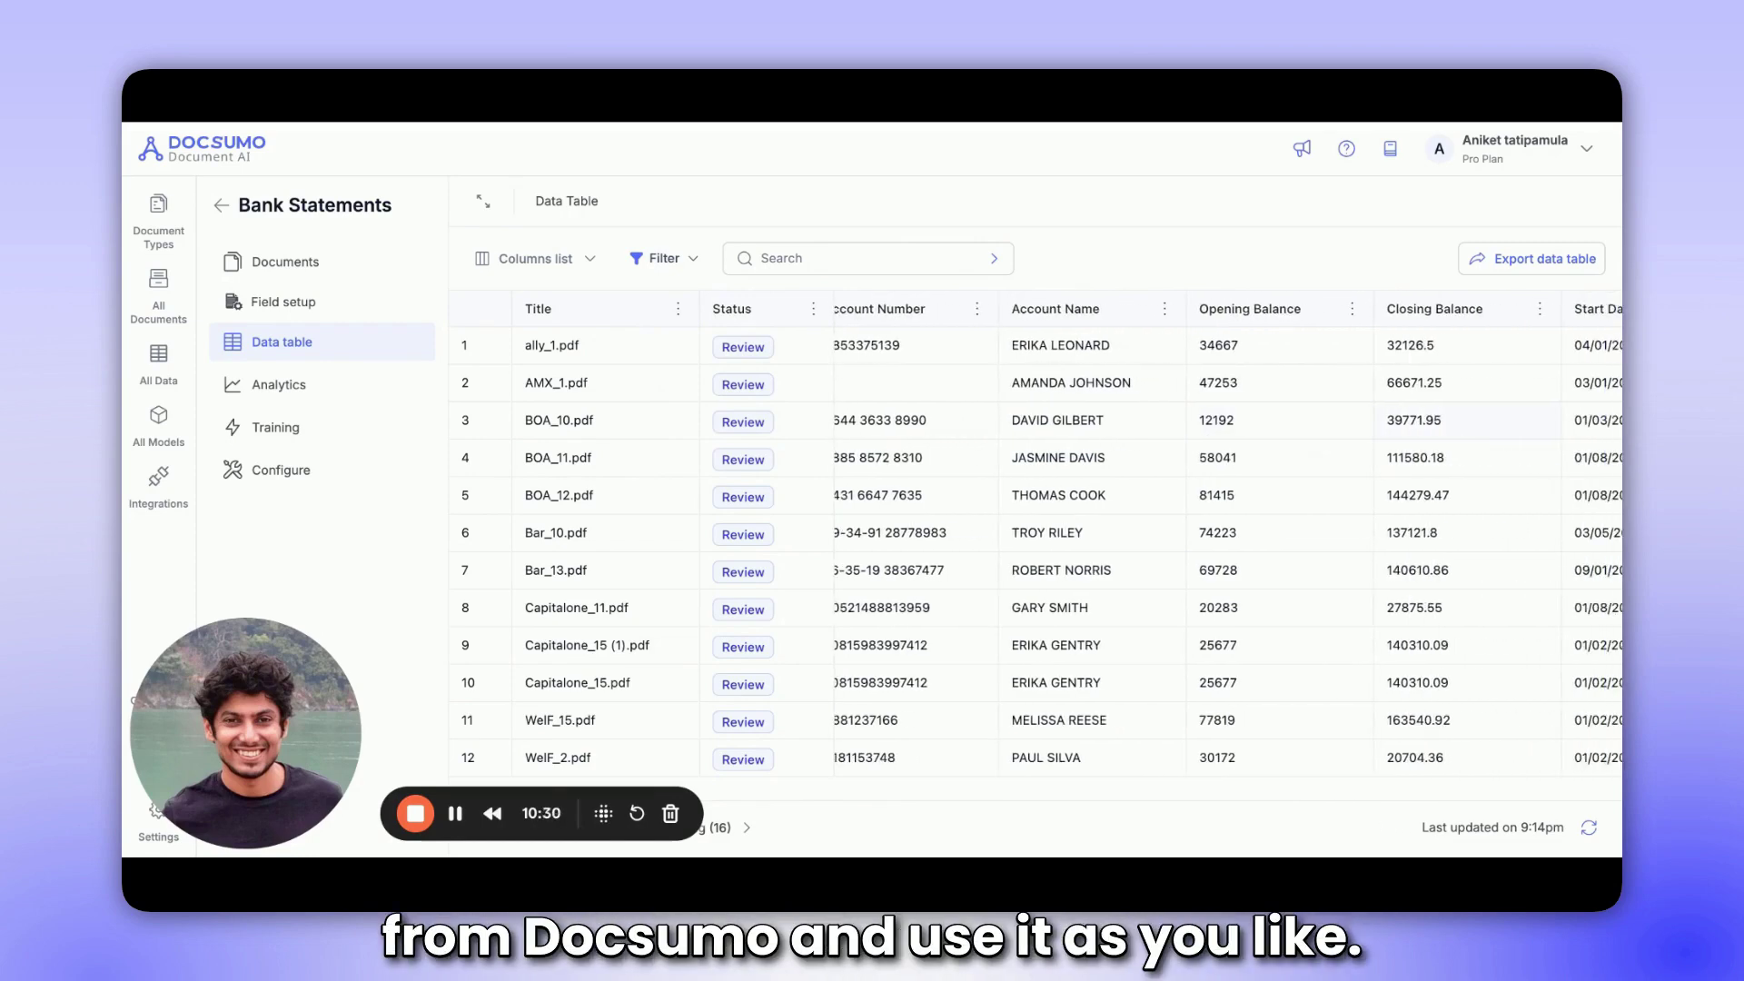
scroll(1238, 533, left, 3)
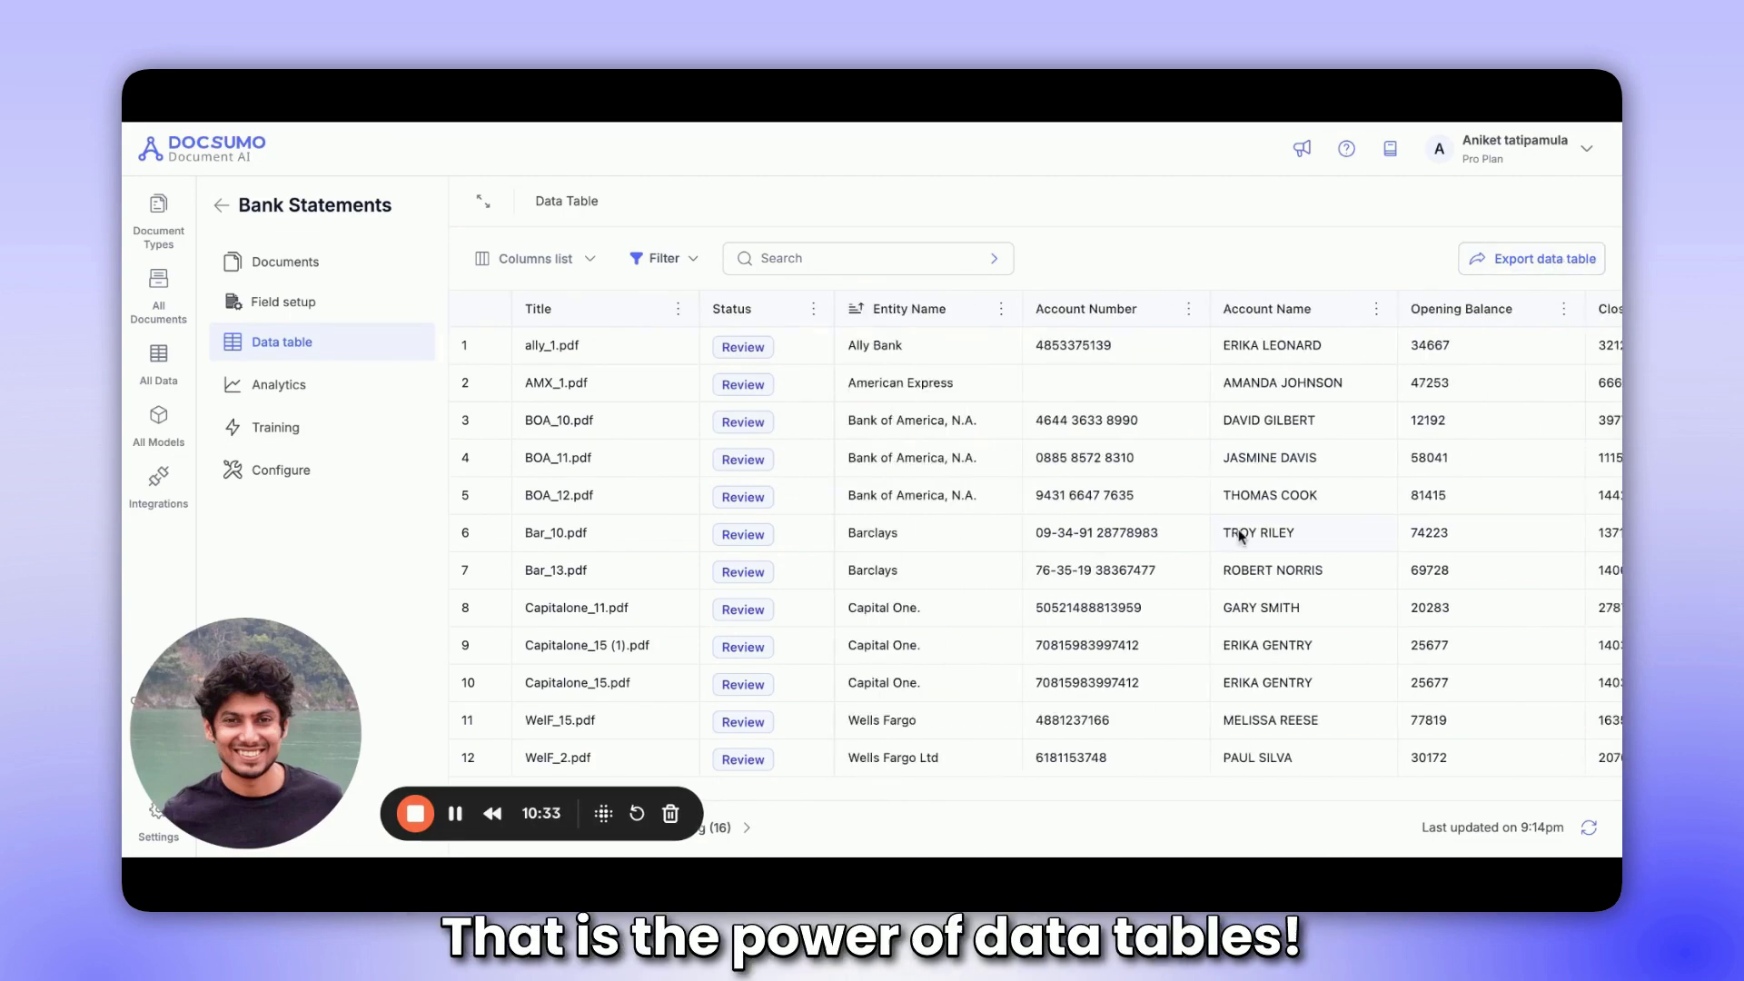